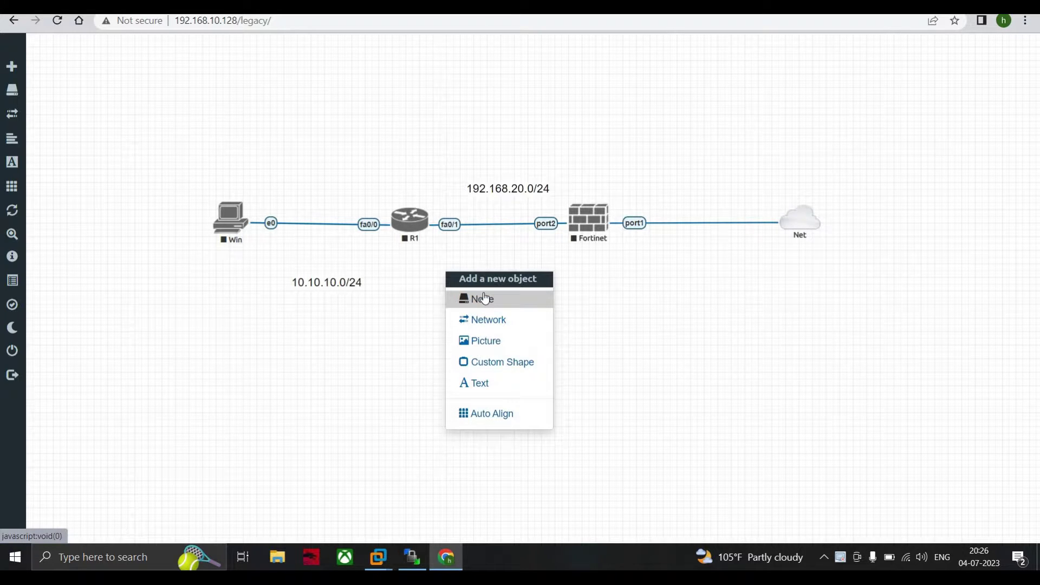
# - Start adding a new node to the lab, then cancel the dialog without adding one
pyautogui.click(484, 298)
pyautogui.scroll(-10, 493, 309)
pyautogui.scroll(-20, 497, 319)
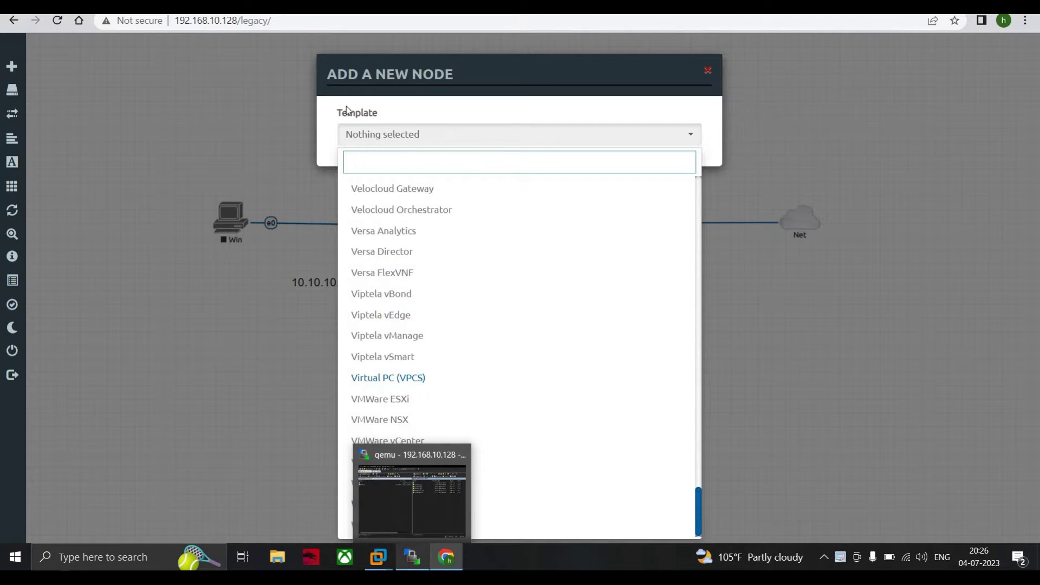
pyautogui.hotkey('alt', 'Tab')
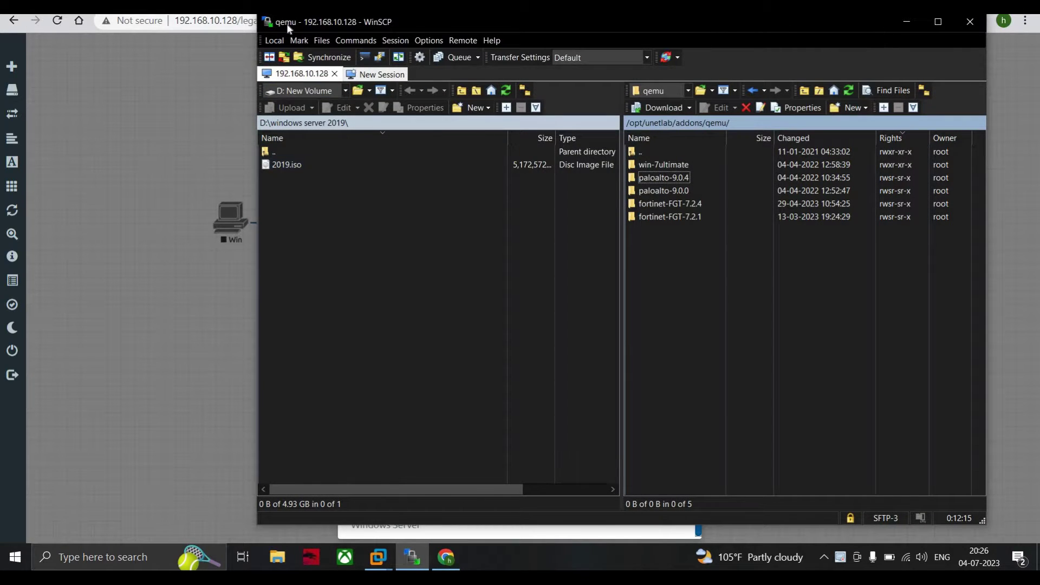
pyautogui.click(907, 21)
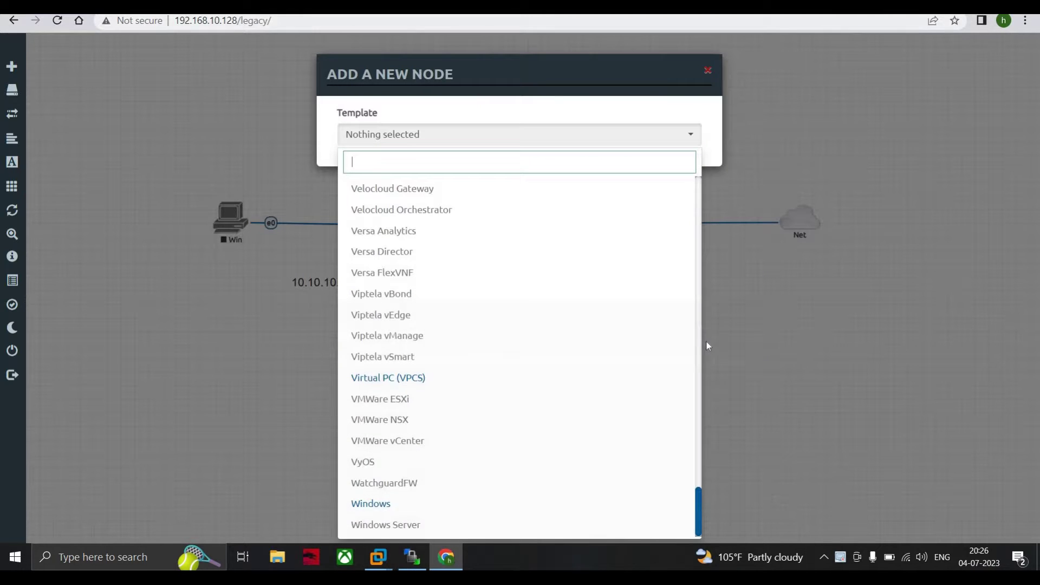
pyautogui.click(807, 374)
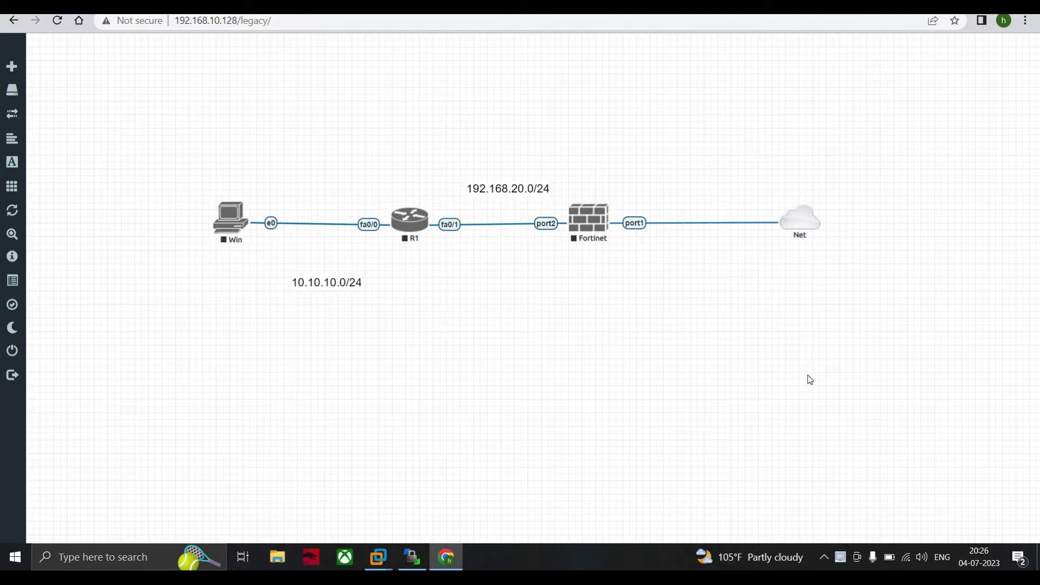
# - Reposition WinSCP, set its remote panel to the / <root> directory, then minimize it
pyautogui.click(412, 557)
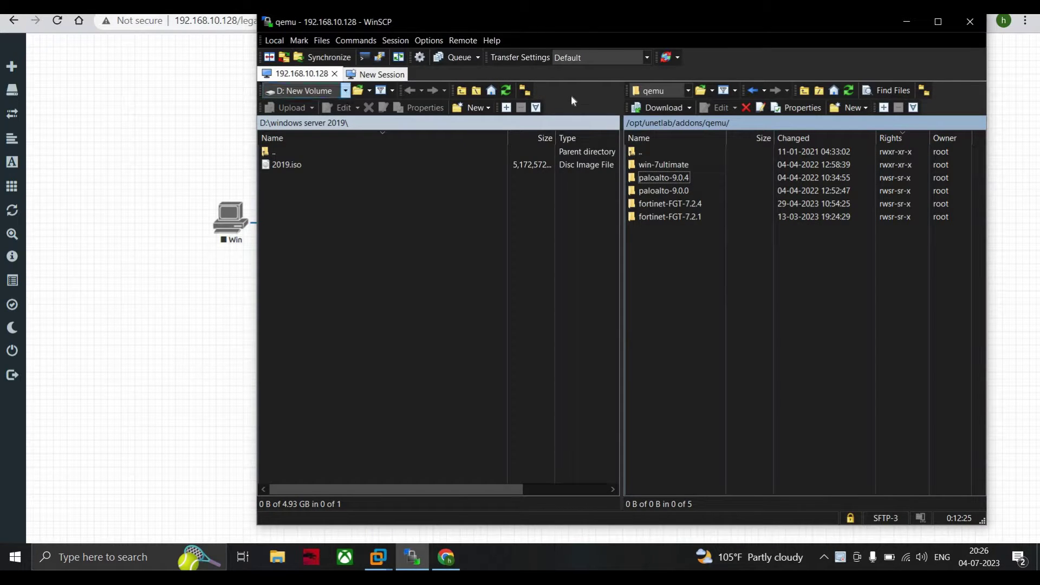
pyautogui.moveTo(424, 22); pyautogui.dragTo(383, 43)
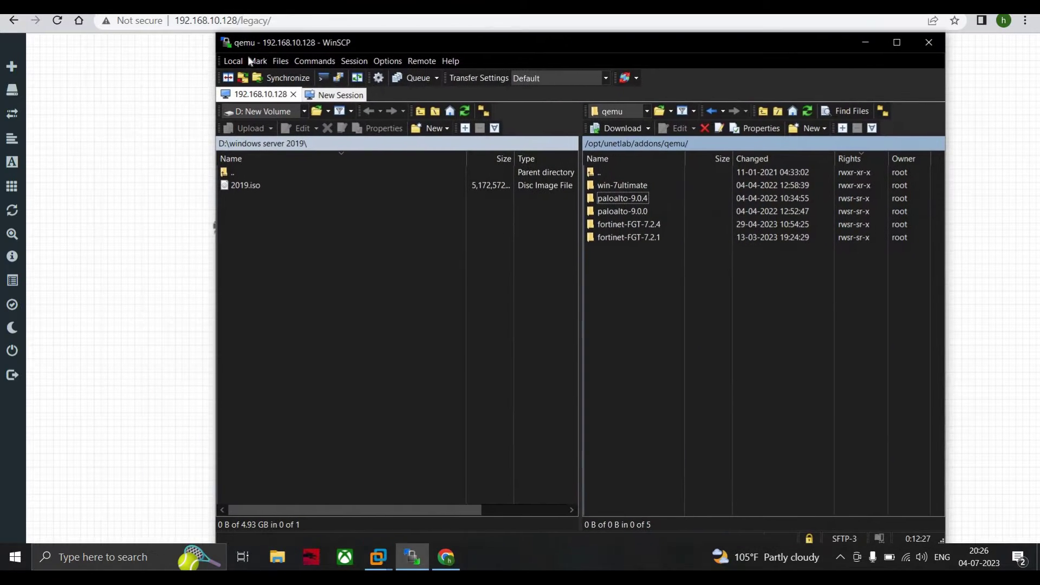
pyautogui.click(277, 168)
pyautogui.click(647, 111)
pyautogui.click(621, 126)
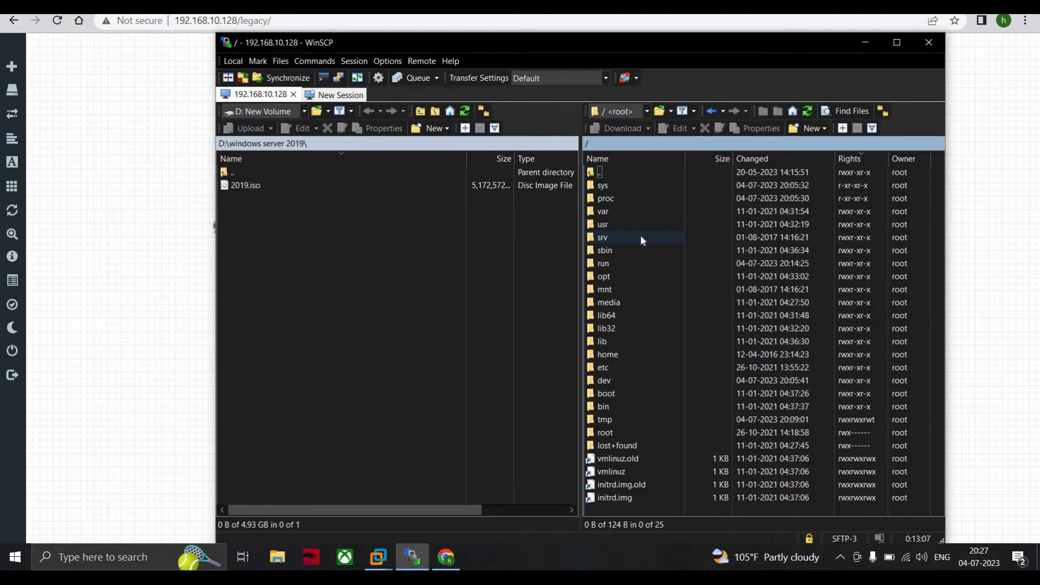
pyautogui.click(869, 46)
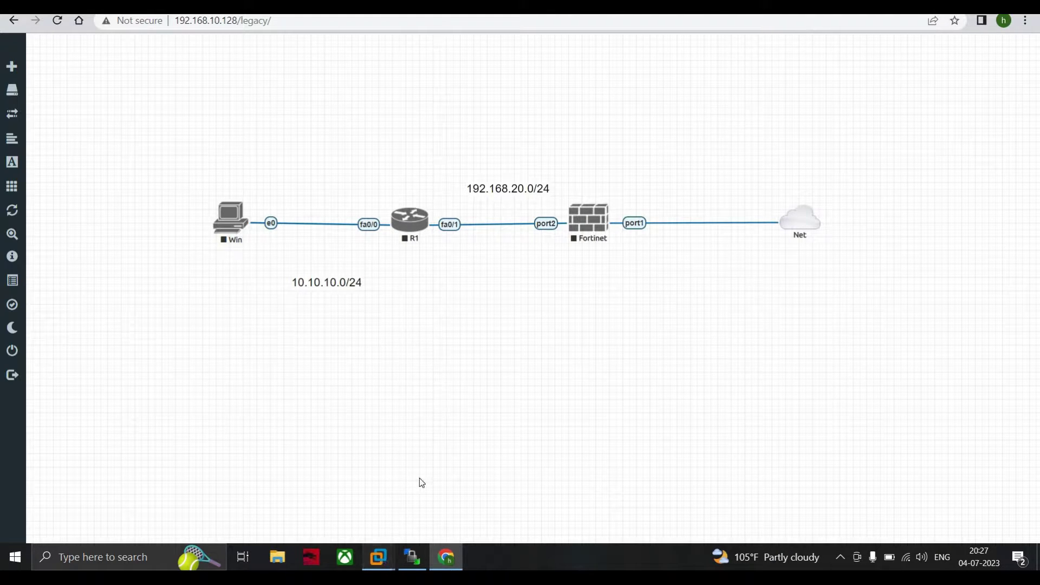
# - Log in to the EVE-ng VM console as root
pyautogui.moveTo(378, 557)
pyautogui.click(501, 470)
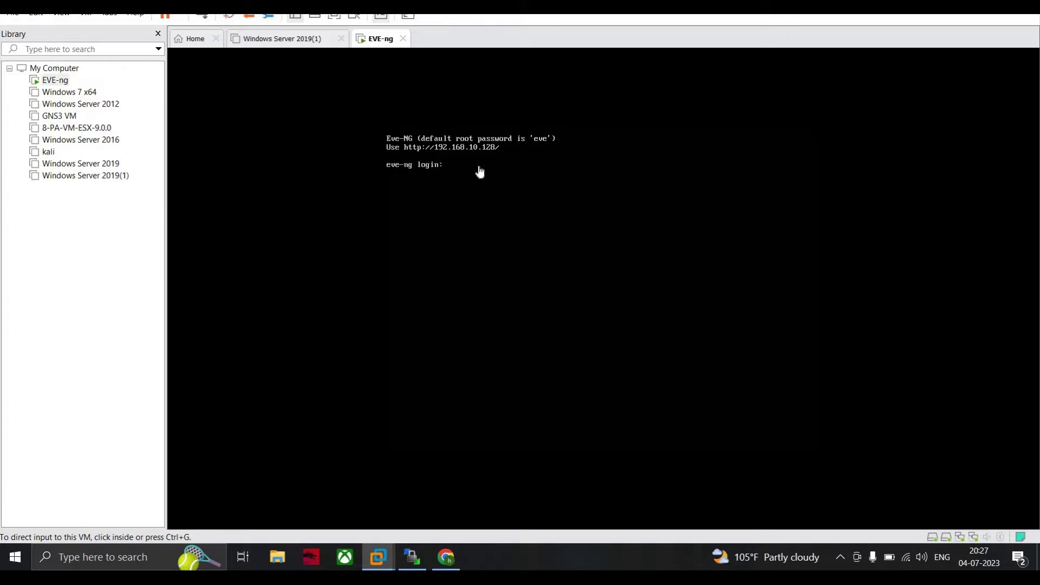
pyautogui.click(489, 210)
pyautogui.write('root')
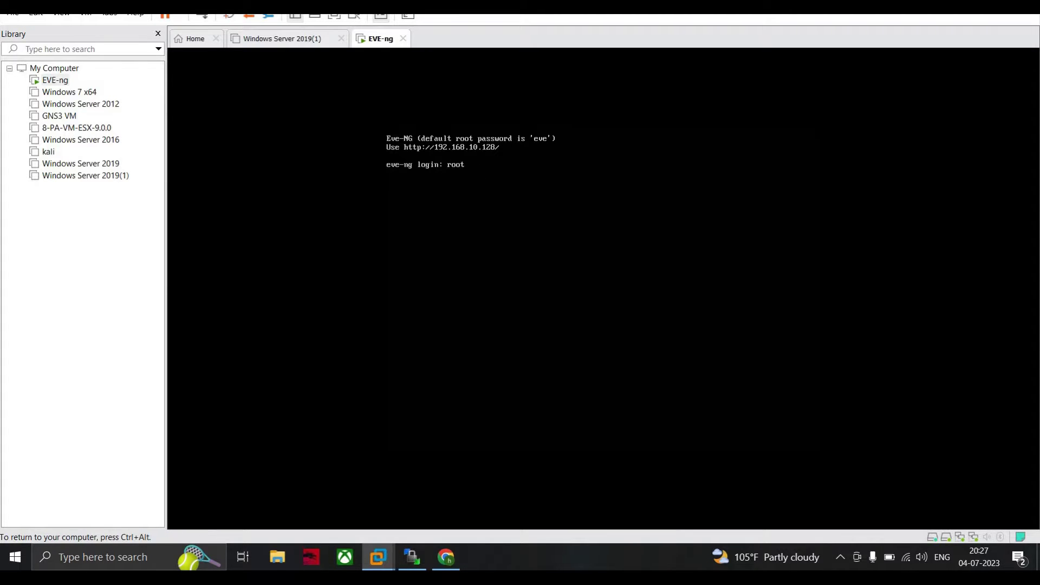
pyautogui.press('Return')
pyautogui.press('Return')
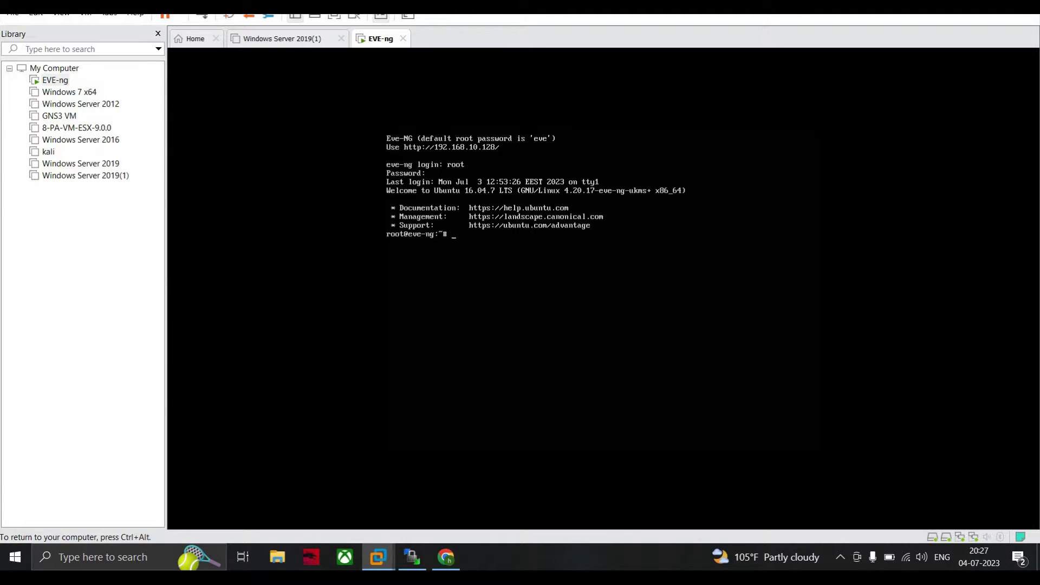
# - Run mkdir /opt/unetlab/addons/qemu/winserver-2019 on the console
pyautogui.write('mkdir /opt/unetlab/addons/q')
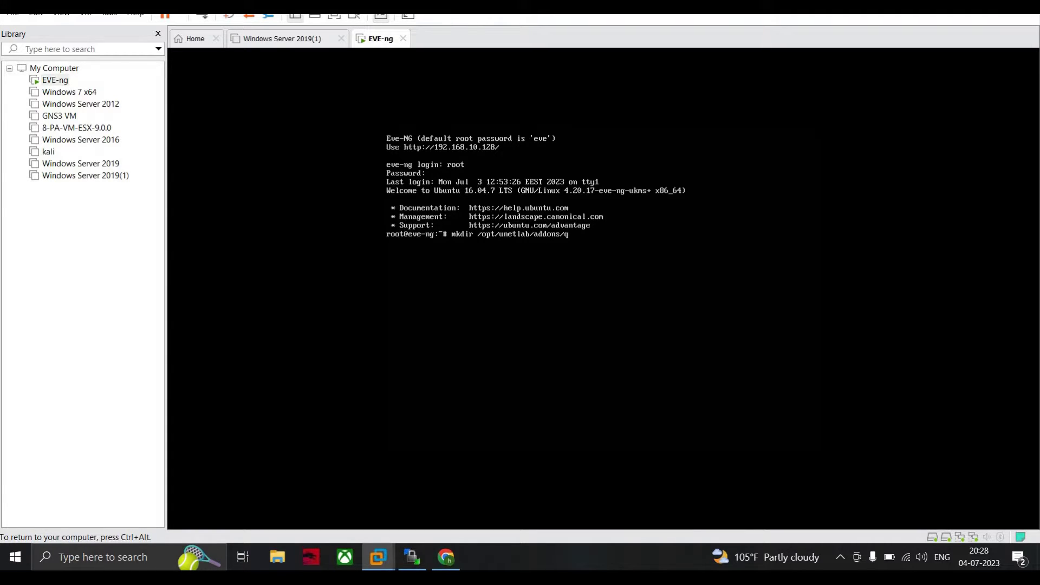
pyautogui.write('emu')
pyautogui.write('/win')
pyautogui.write('derv')
pyautogui.press('BackSpace')
pyautogui.press('BackSpace')
pyautogui.press('BackSpace')
pyautogui.press('BackSpace')
pyautogui.write('server-2019')
pyautogui.hotkey('ctrl', 'alt')
pyautogui.click(922, 355)
pyautogui.hotkey('ctrl', 'alt')
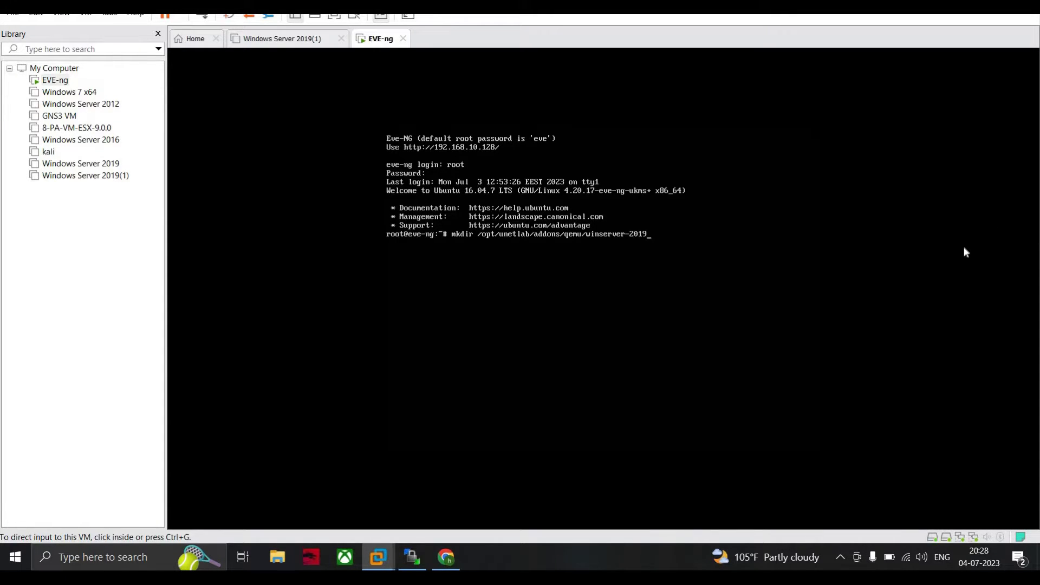
pyautogui.click(862, 195)
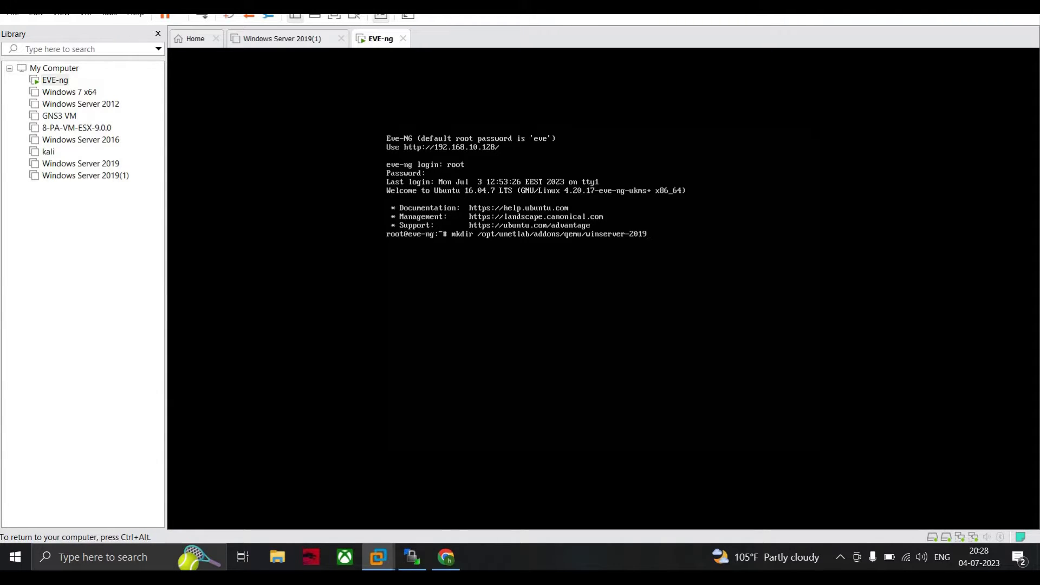
pyautogui.hotkey('ctrl', 'alt')
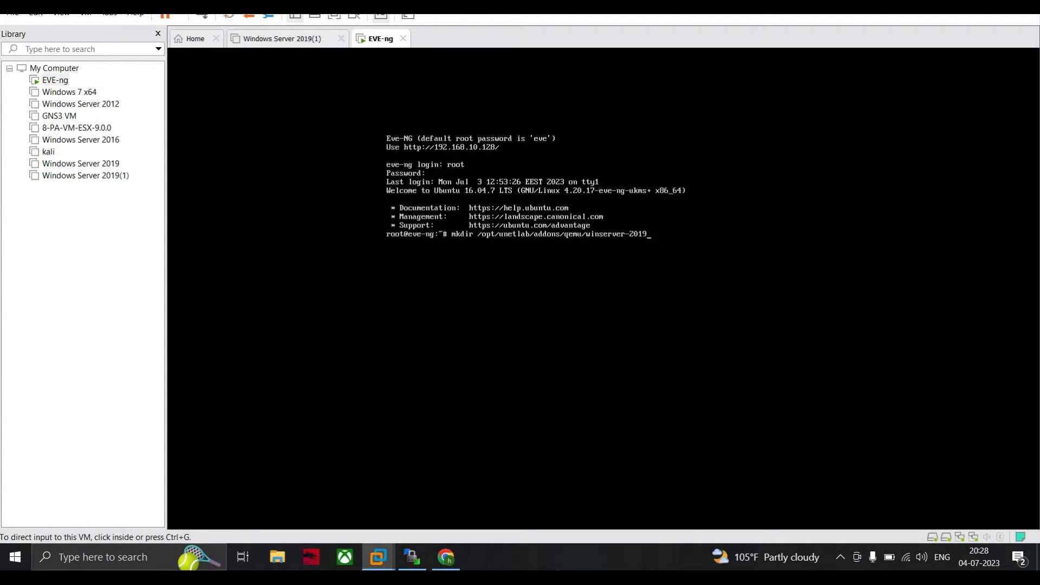
pyautogui.click(355, 511)
pyautogui.press('Return')
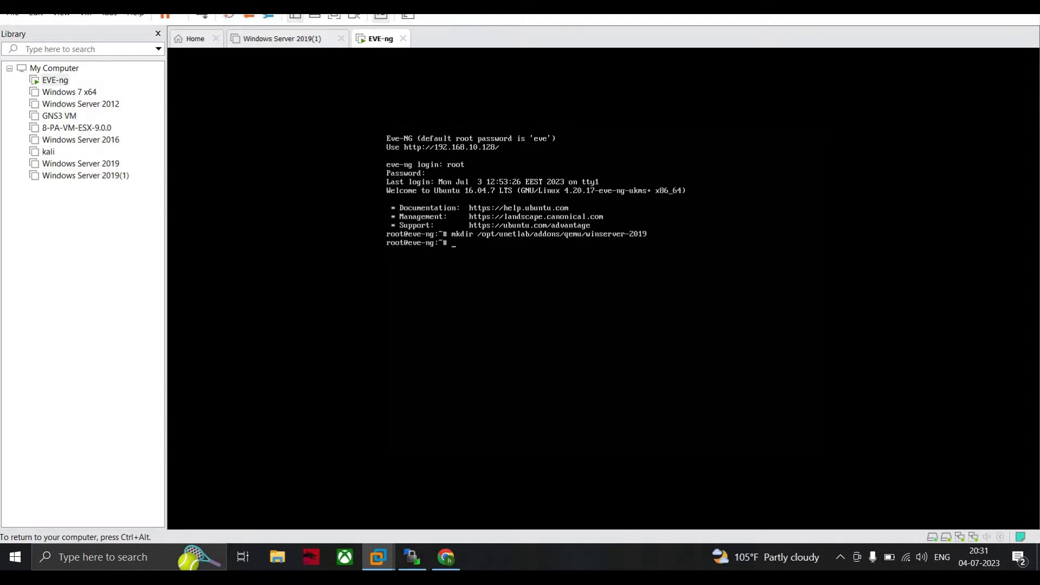
pyautogui.hotkey('ctrl', 'alt')
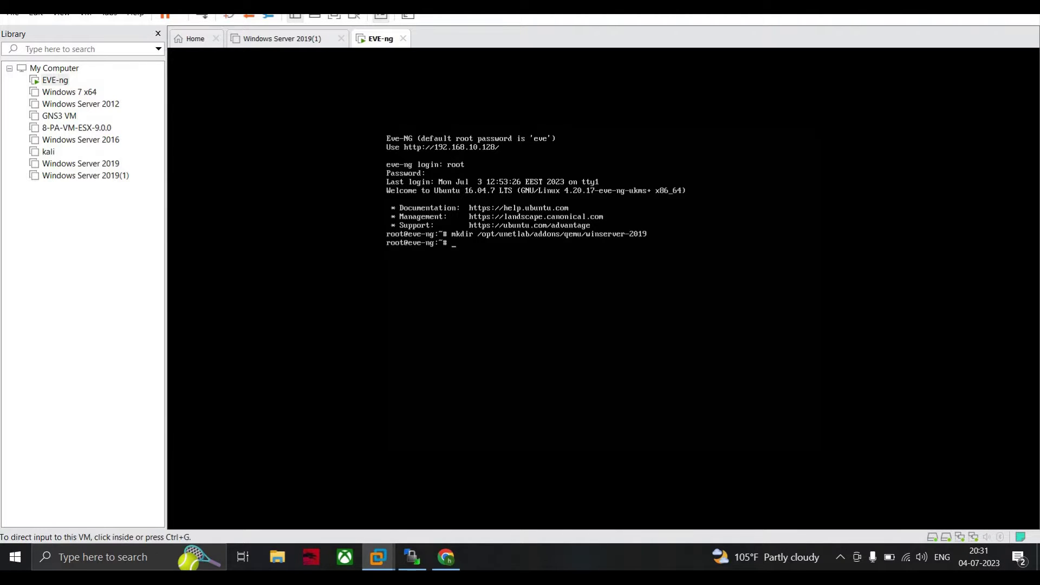
# - Browse WinSCP's remote side to /opt/unetlab/addons/qemu, refresh, and open winserver-2019
pyautogui.click(411, 563)
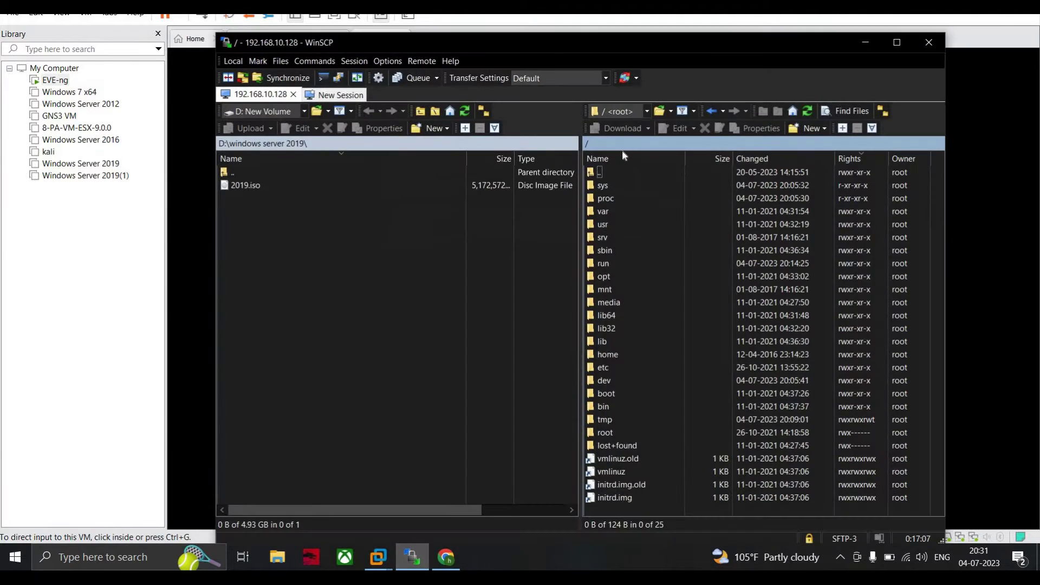
pyautogui.doubleClick(605, 275)
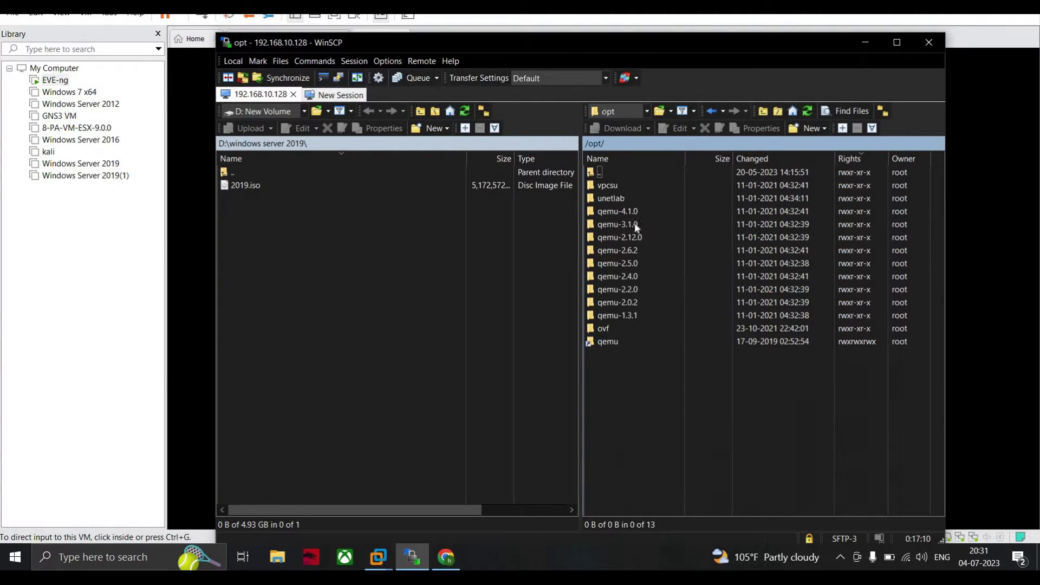
pyautogui.doubleClick(617, 199)
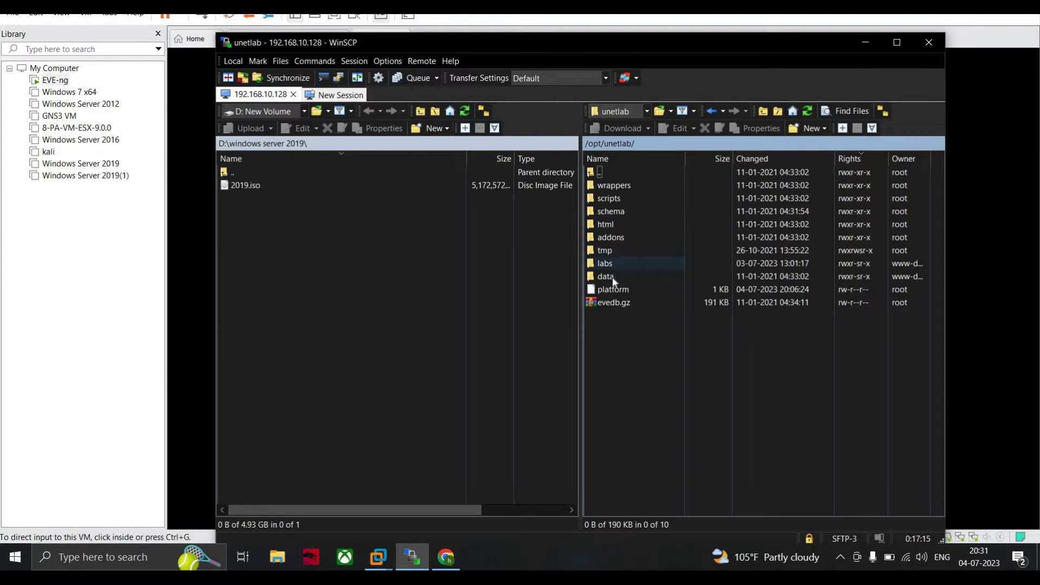
pyautogui.doubleClick(609, 237)
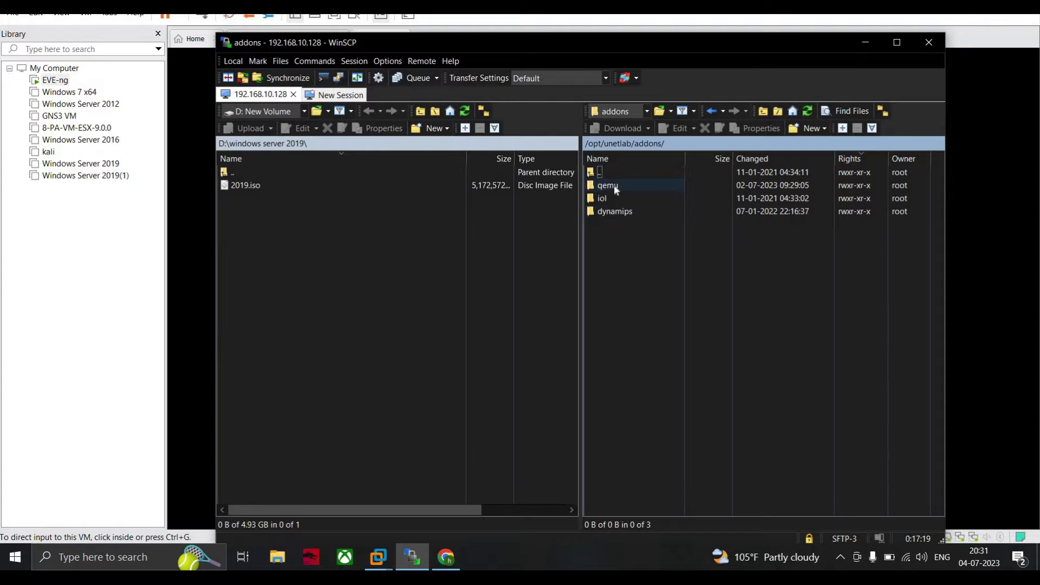
pyautogui.doubleClick(615, 187)
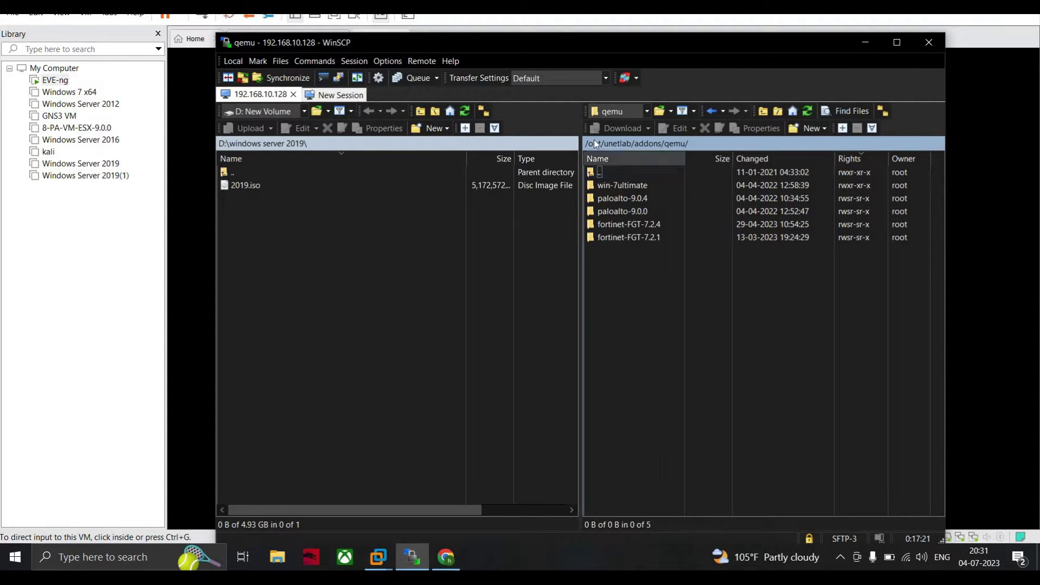
pyautogui.rightClick(671, 287)
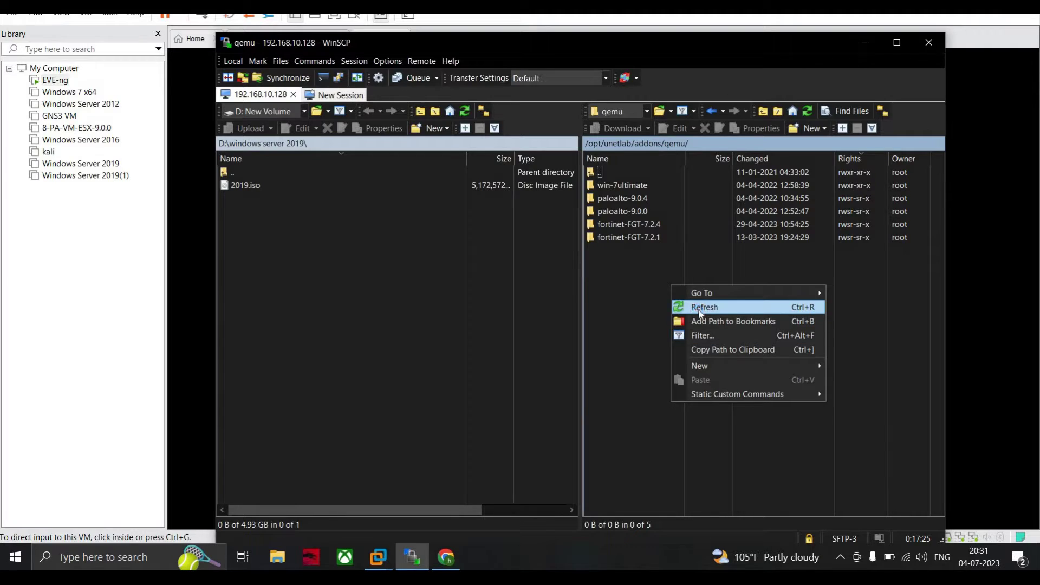
pyautogui.click(699, 307)
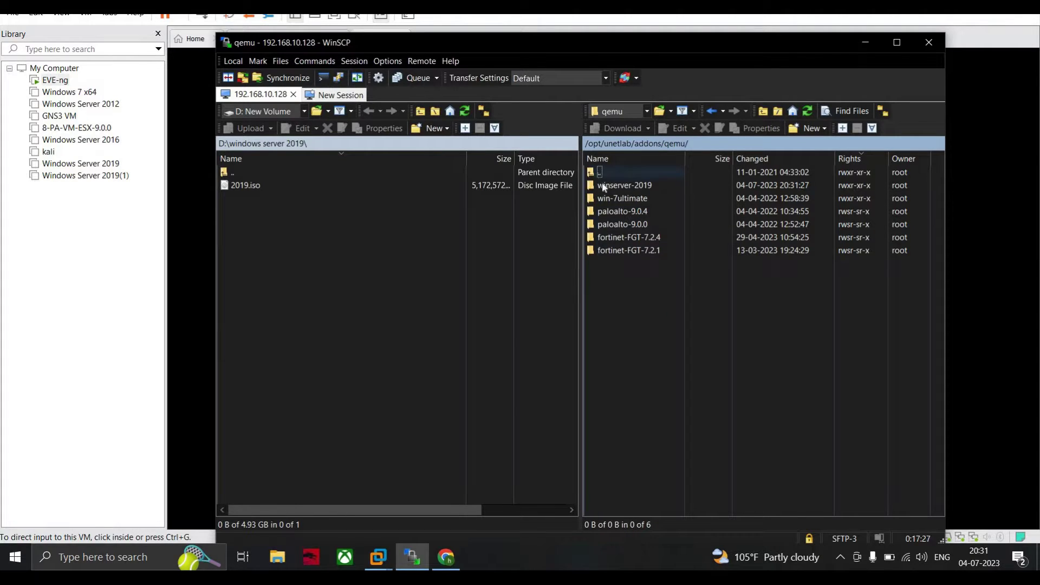
pyautogui.doubleClick(646, 187)
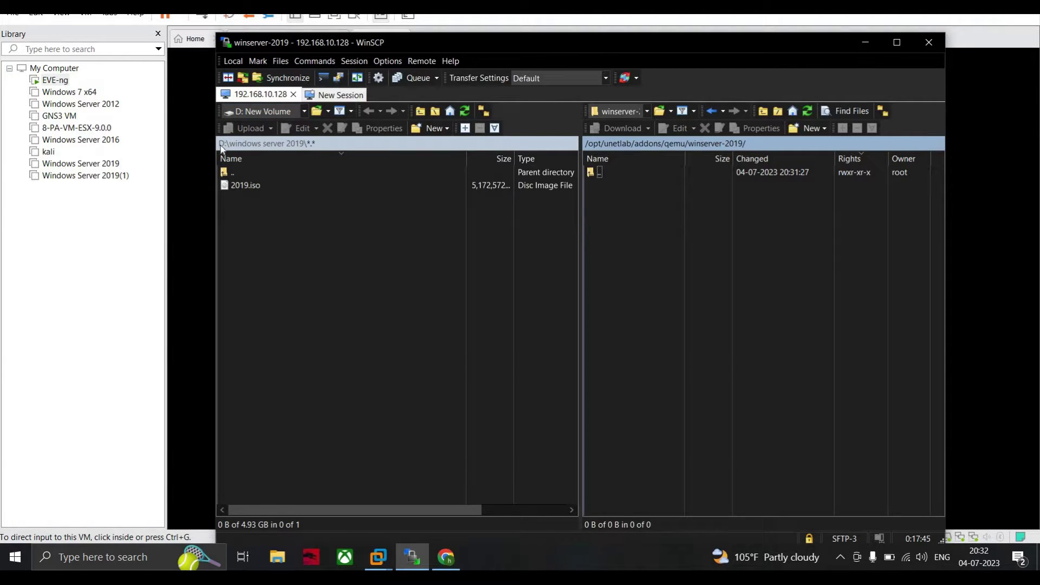
# - On the local D: drive, select 2019.iso in the windows server 2019 folder
pyautogui.click(305, 112)
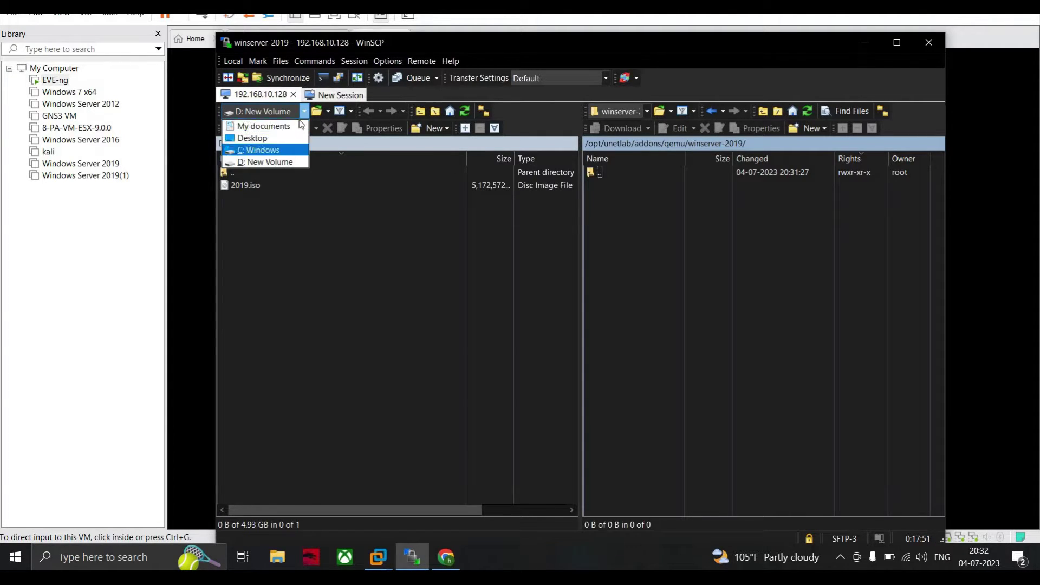
pyautogui.click(304, 112)
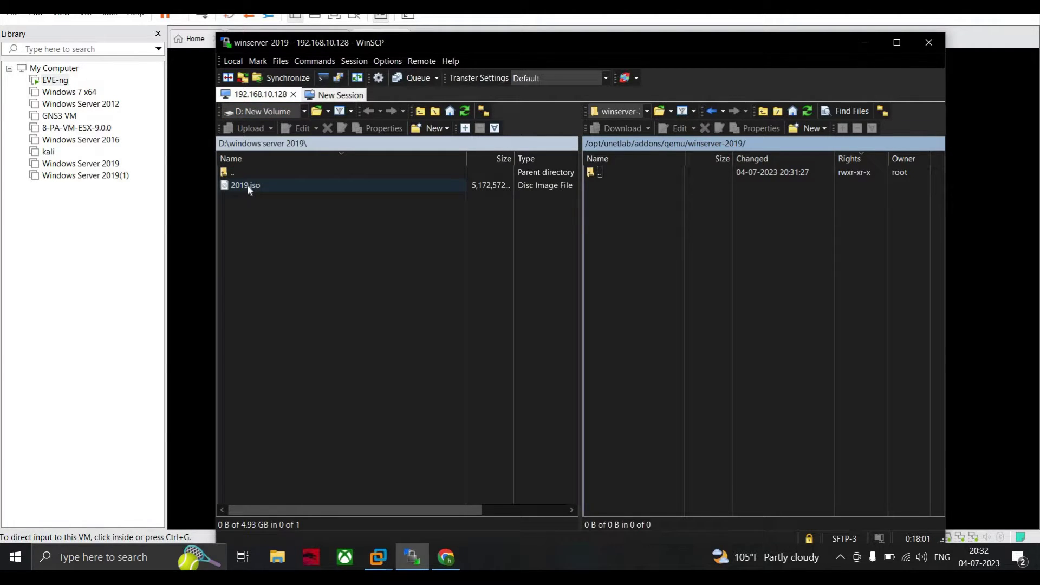
pyautogui.click(271, 185)
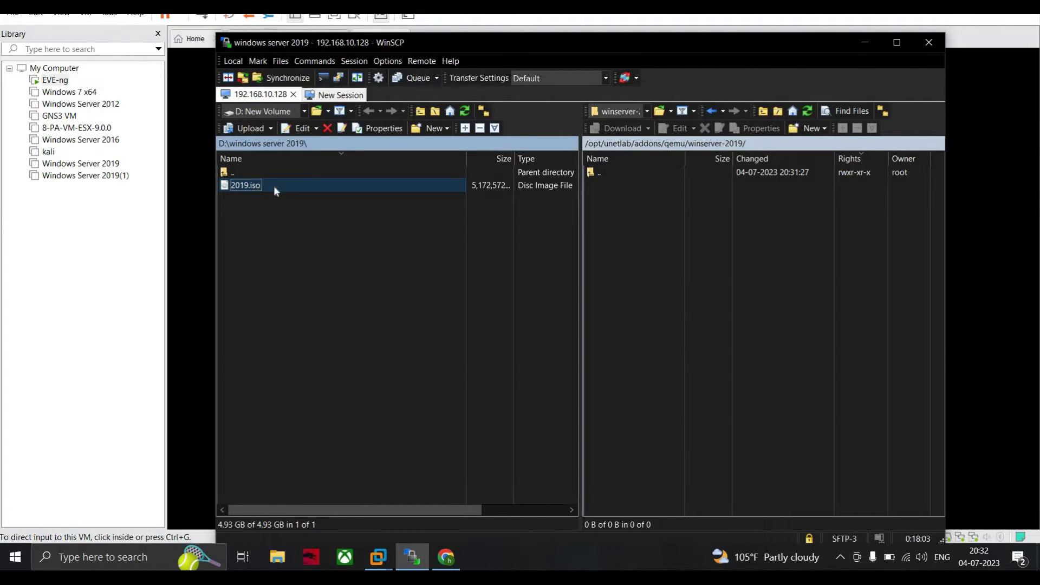
# - Drag 2019.iso into the remote winserver-2019 folder, then switch to the EVE-NG Windows Server guide
pyautogui.moveTo(274, 187); pyautogui.dragTo(616, 252)
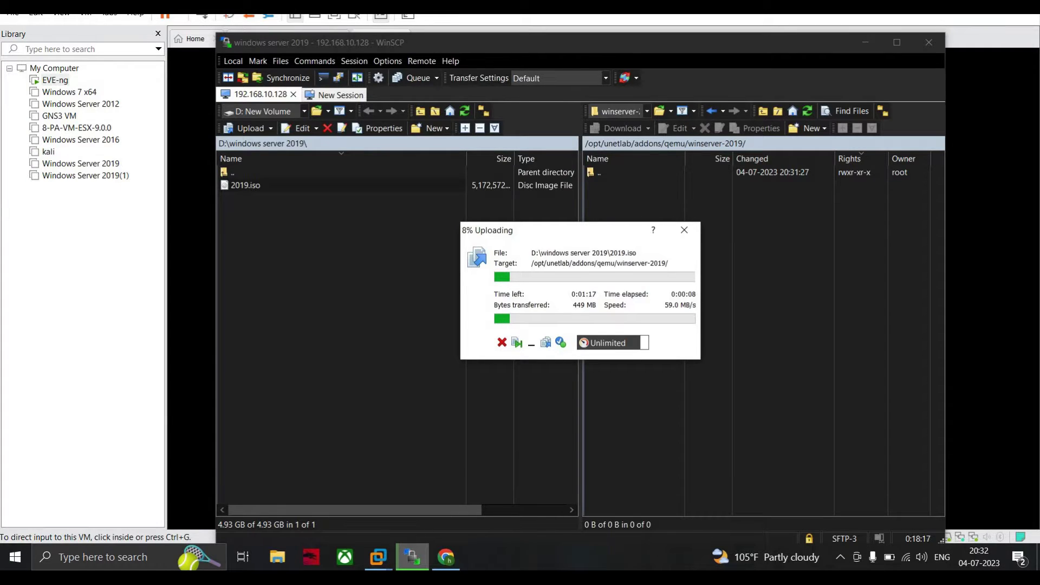
pyautogui.hotkey('alt', 'Tab')
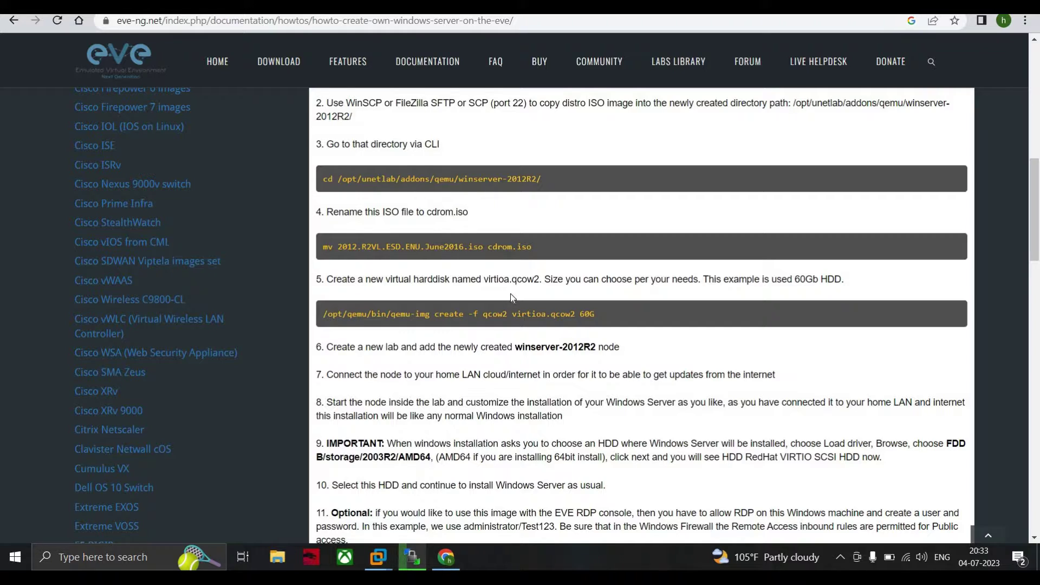
# - Go back to WinSCP to confirm 2019.iso (4.93 GB) finished uploading
pyautogui.click(420, 556)
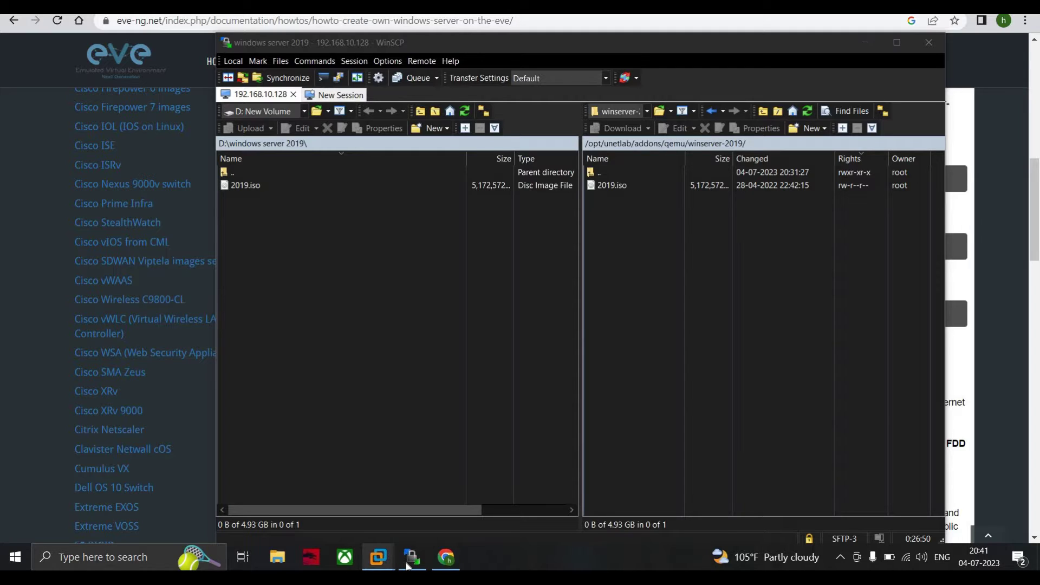
# - Switch to the EVE-ng VM console in VMware Workstation
pyautogui.moveTo(407, 566)
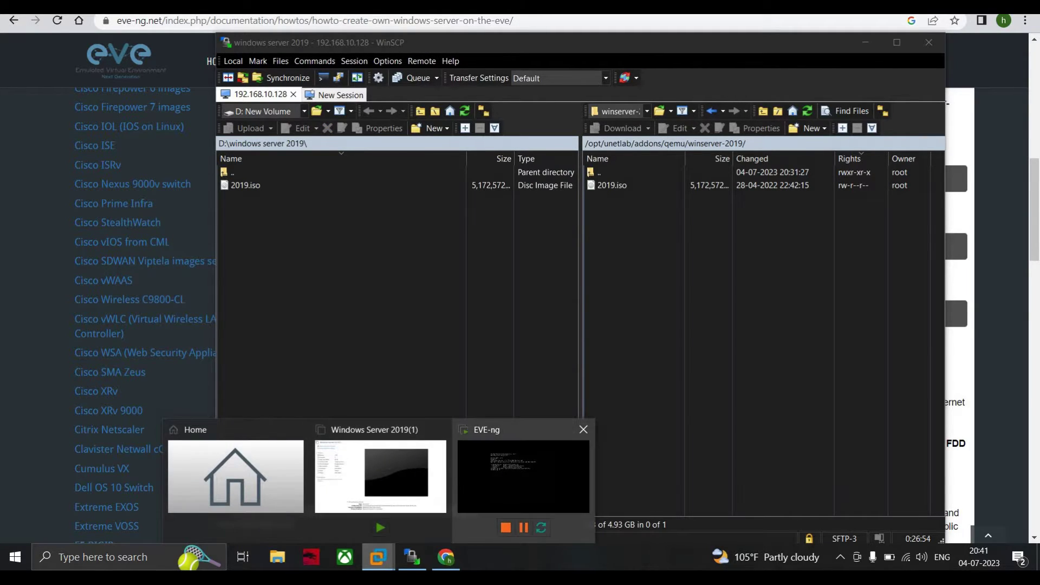
pyautogui.click(497, 453)
# - Change directory to /opt/unetlab/addons/qemu/winserver-2019 on the EVE-ng console
pyautogui.write('cd')
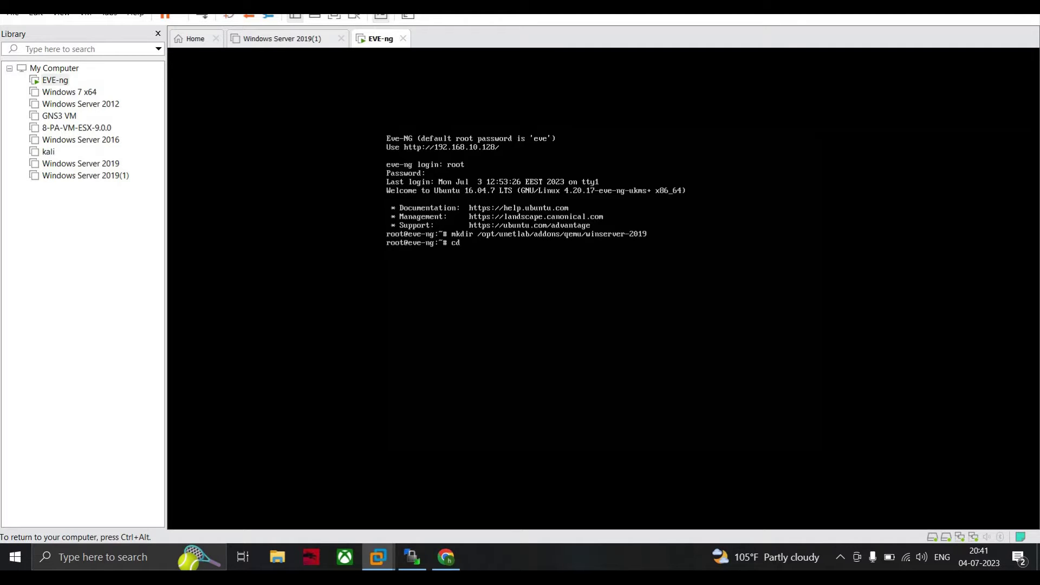
pyautogui.write(' /opt/un etlab')
pyautogui.press('BackSpace')
pyautogui.press('BackSpace')
pyautogui.write('/addons/qemu/win')
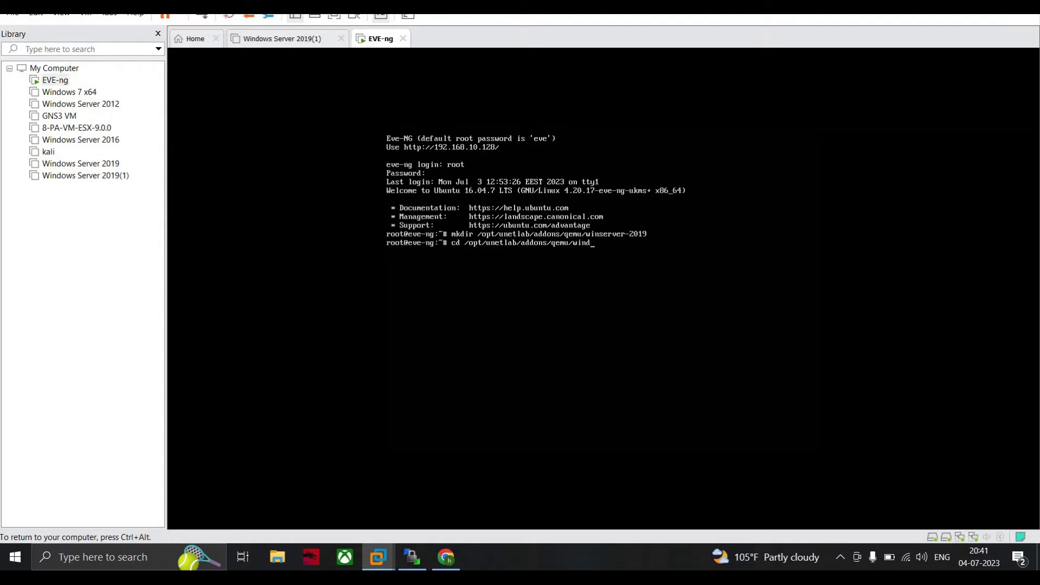
pyautogui.write('server-2019')
pyautogui.press('Return')
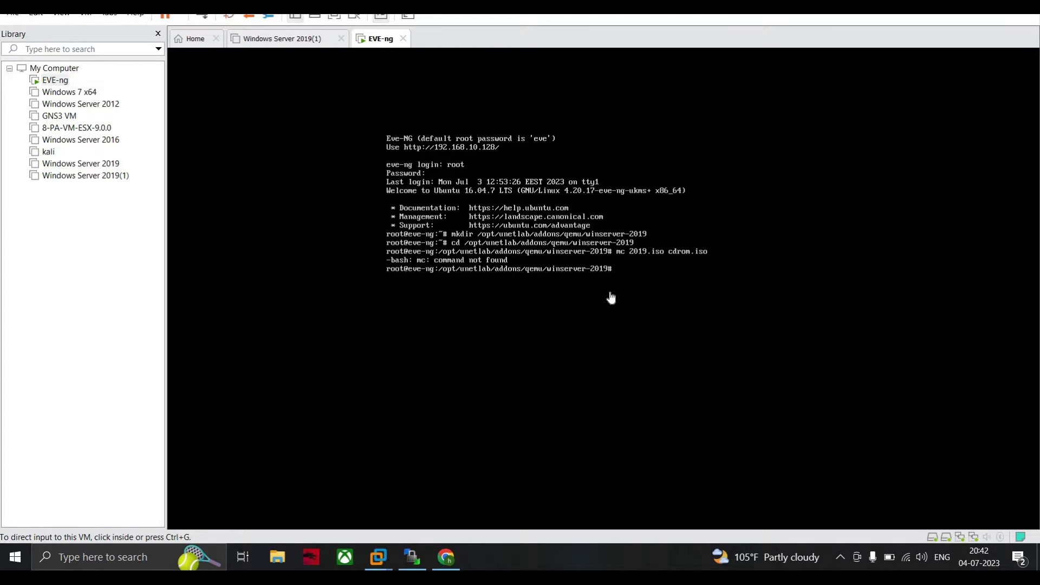
# - Rename 2019.iso to cdrom.iso with mv, then release input from the VM
pyautogui.click(611, 298)
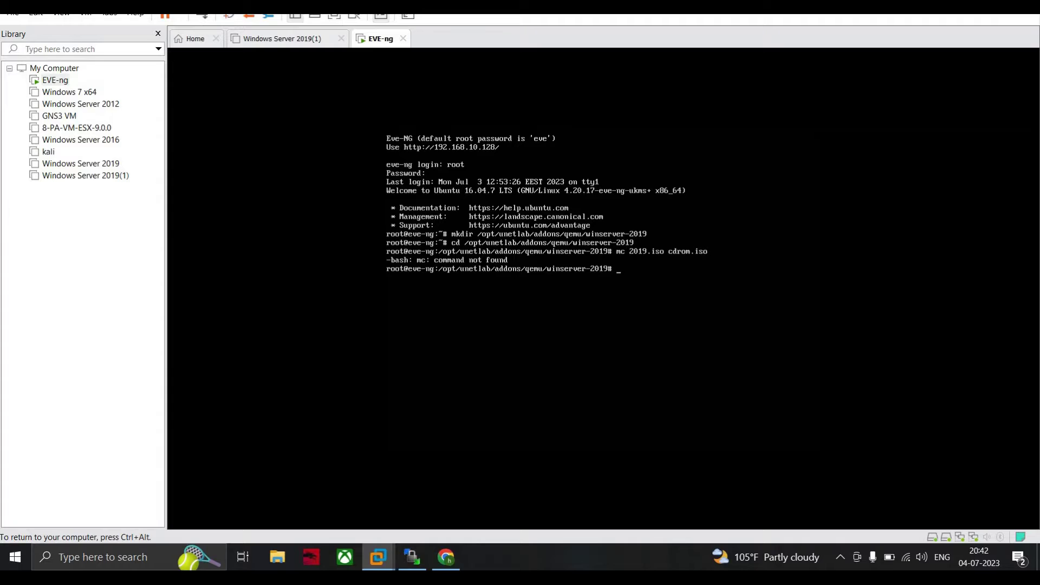
pyautogui.write('mv 2019.iso cdrom.iso')
pyautogui.press('Return')
pyautogui.hotkey('ctrl', 'alt')
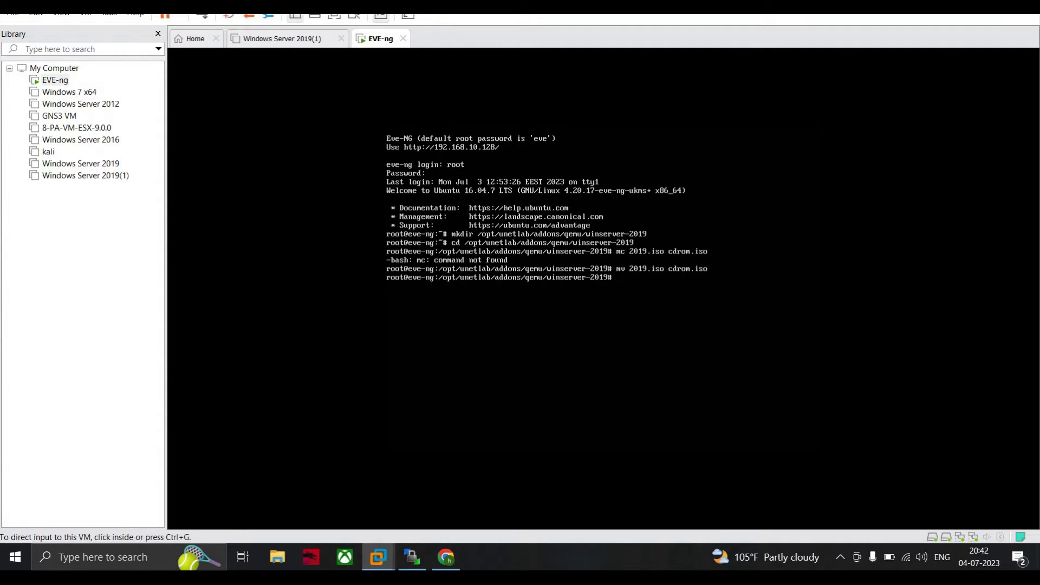
pyautogui.hotkey('ctrl', 'g')
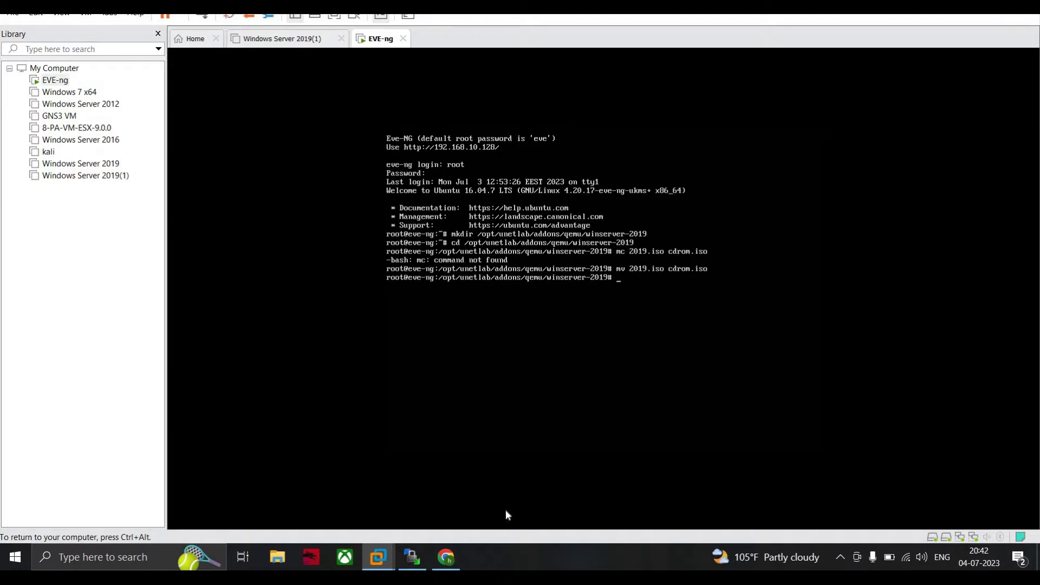
pyautogui.hotkey('ctrl', 'alt')
# - Refresh WinSCP's winserver-2019 listing to show cdrom.iso, then return to the EVE-ng console
pyautogui.click(410, 557)
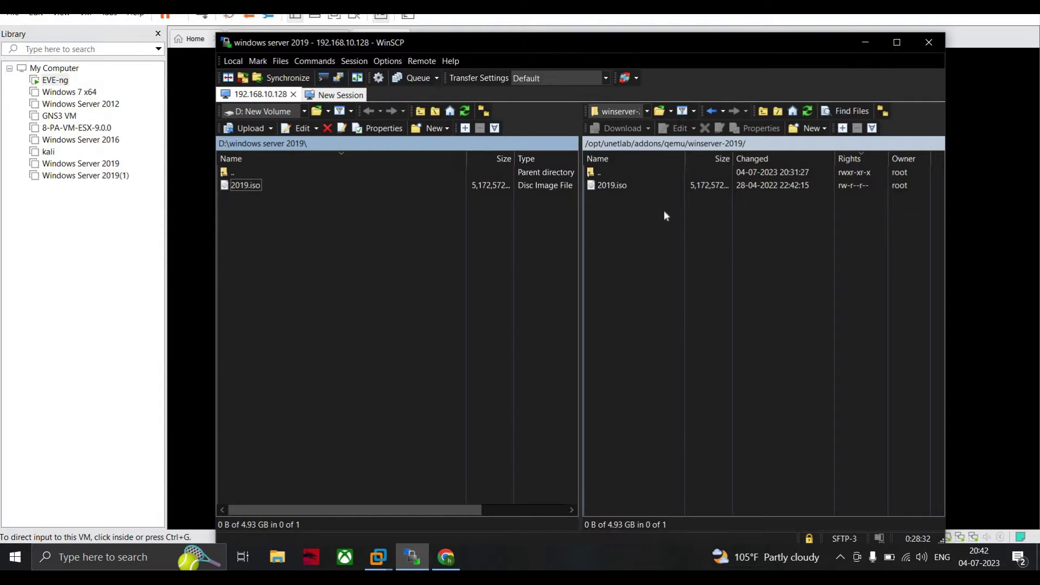
pyautogui.rightClick(623, 226)
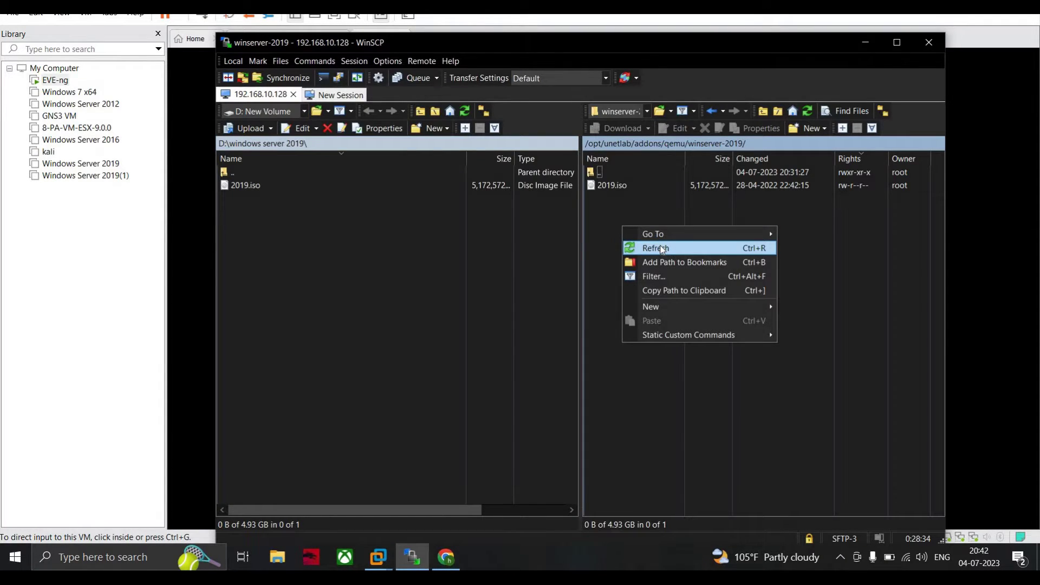
pyautogui.click(657, 245)
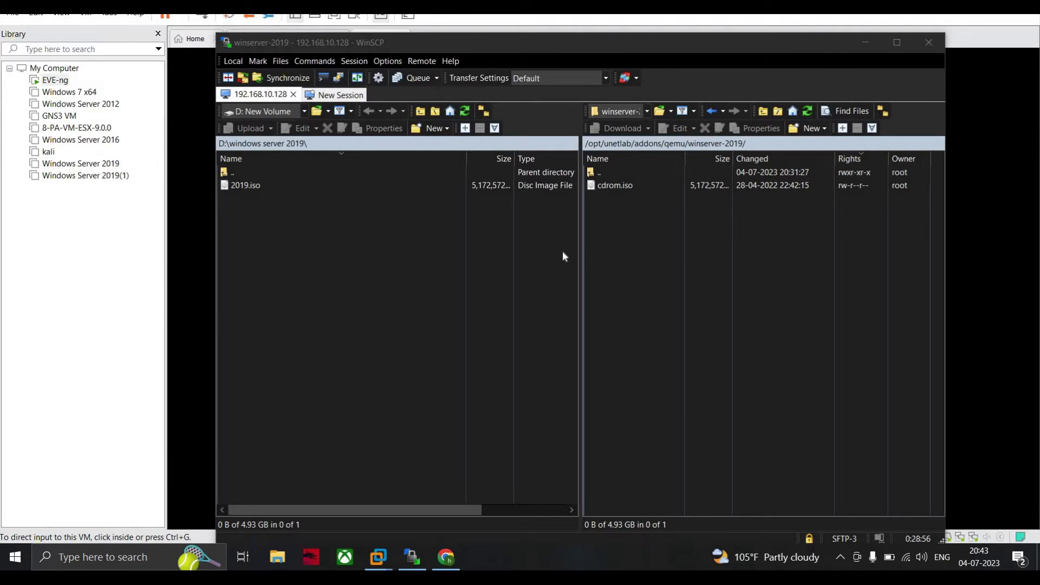
pyautogui.click(417, 555)
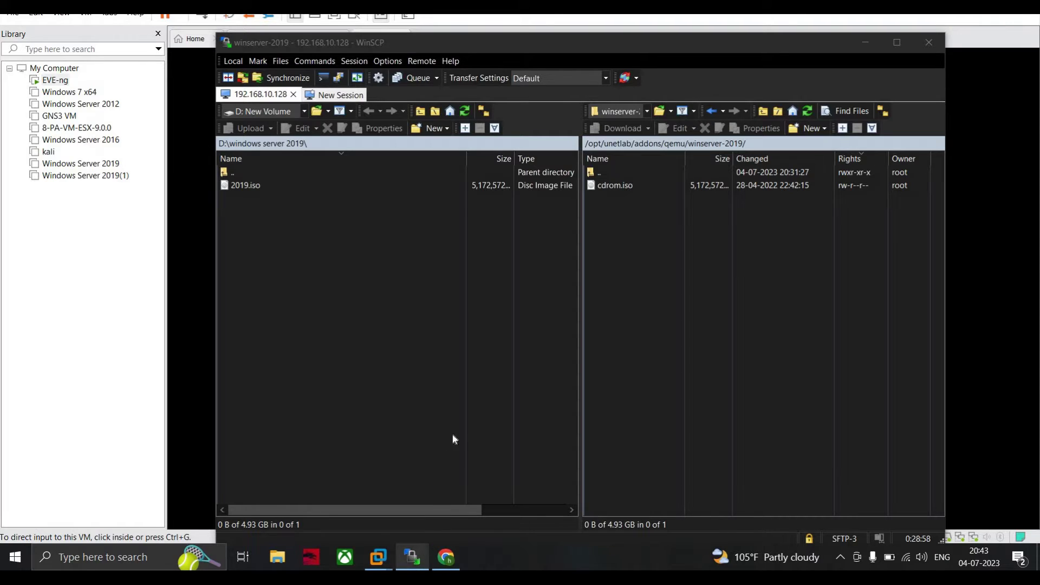
pyautogui.moveTo(379, 561)
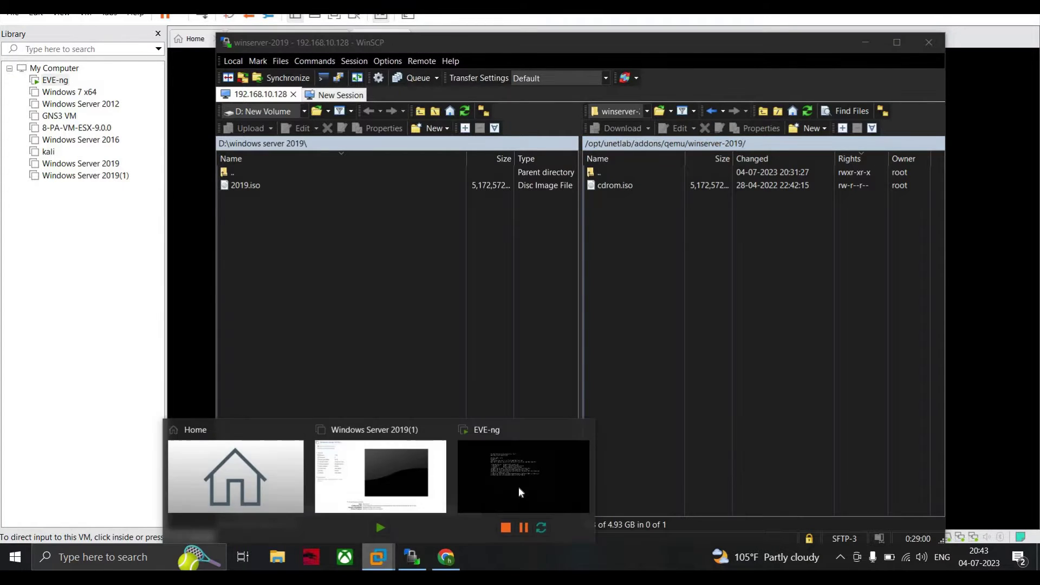
pyautogui.click(518, 487)
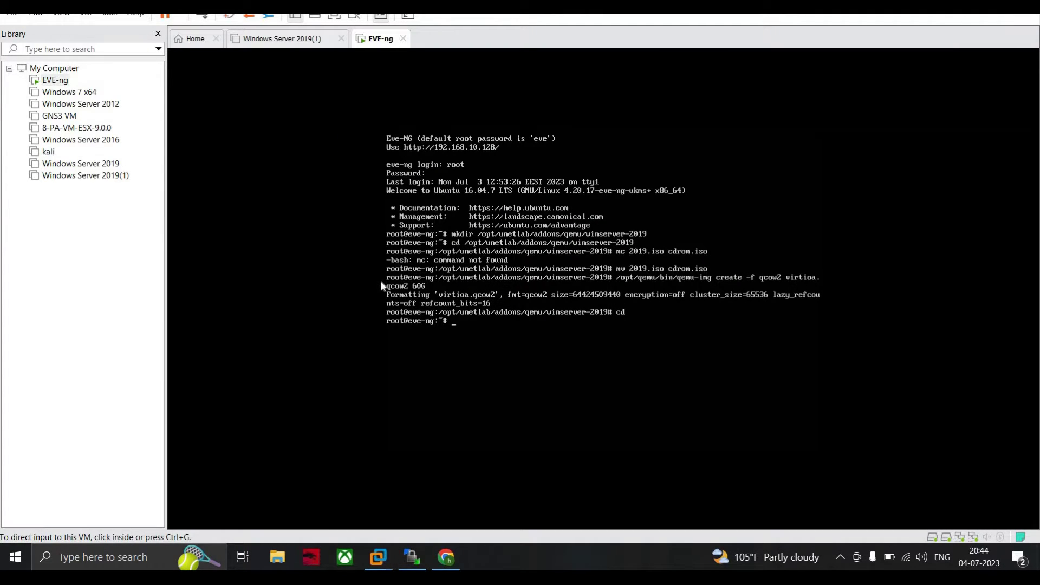
# - Run /opt/qemu/bin/qemu-img create -f qcow2 virtioa.qcow2 60G on the EVE-ng console
pyautogui.click(588, 359)
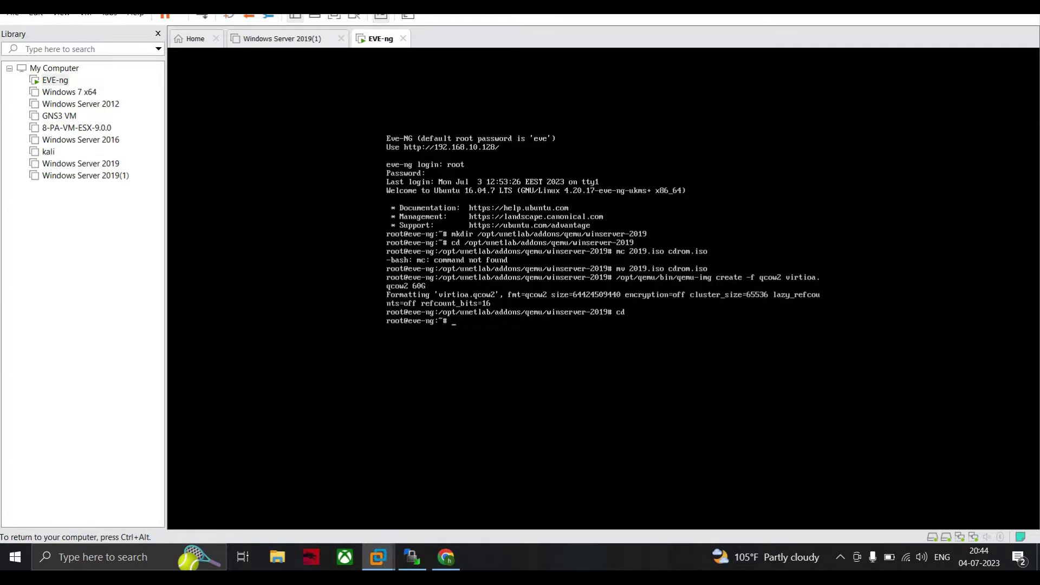
pyautogui.write('/opt/qemu/bin/qemu-img create -f')
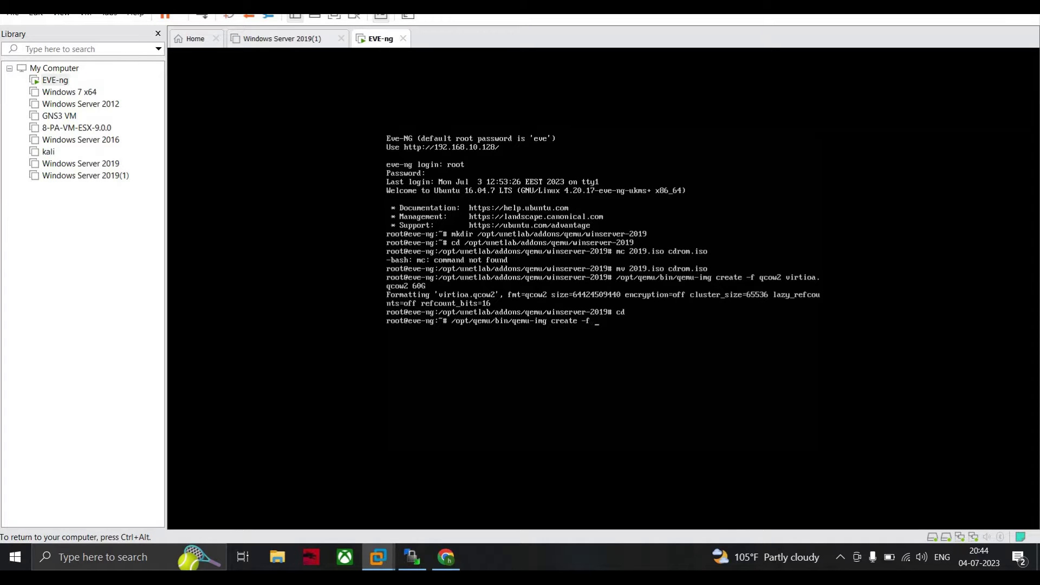
pyautogui.write(' qcow2 virtioa')
pyautogui.press('BackSpace')
pyautogui.write('oa.qcow2 60G')
pyautogui.press('Return')
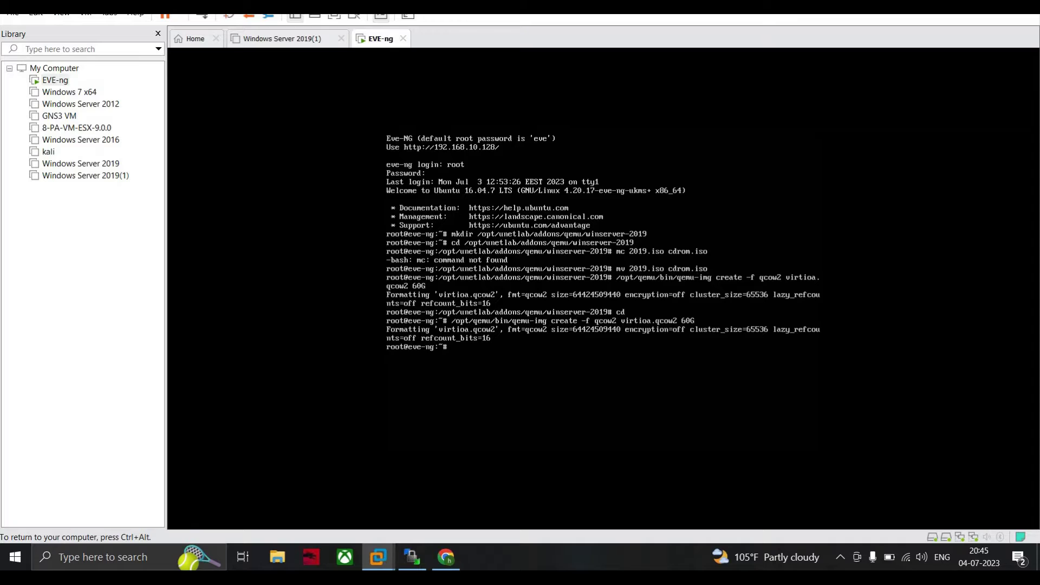
pyautogui.hotkey('ctrl', 'alt')
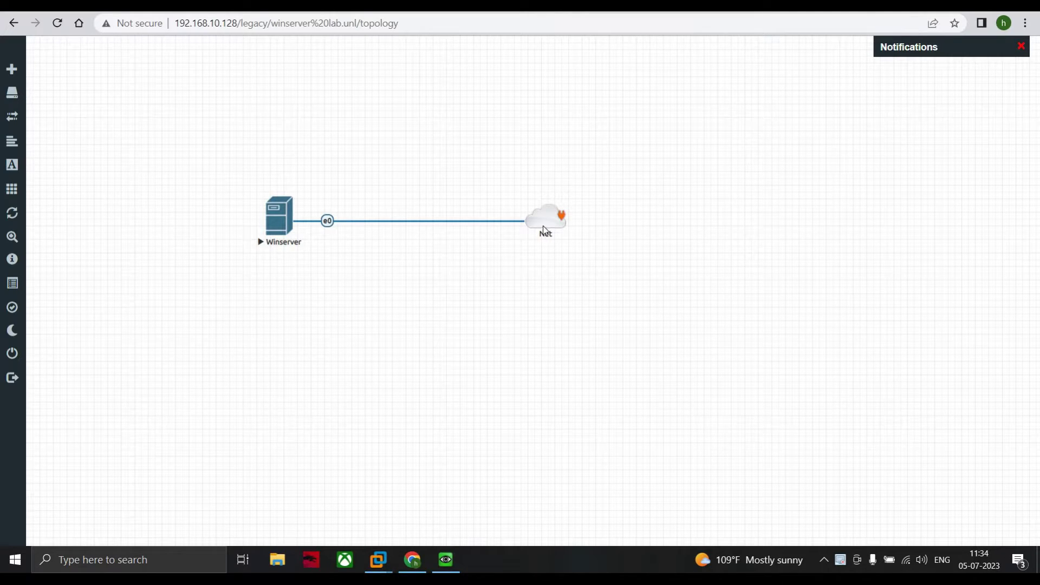
# - Restore the Winserver QEMU console window from the taskbar and move it to the screen top
pyautogui.click(445, 560)
pyautogui.moveTo(578, 335); pyautogui.dragTo(501, 52)
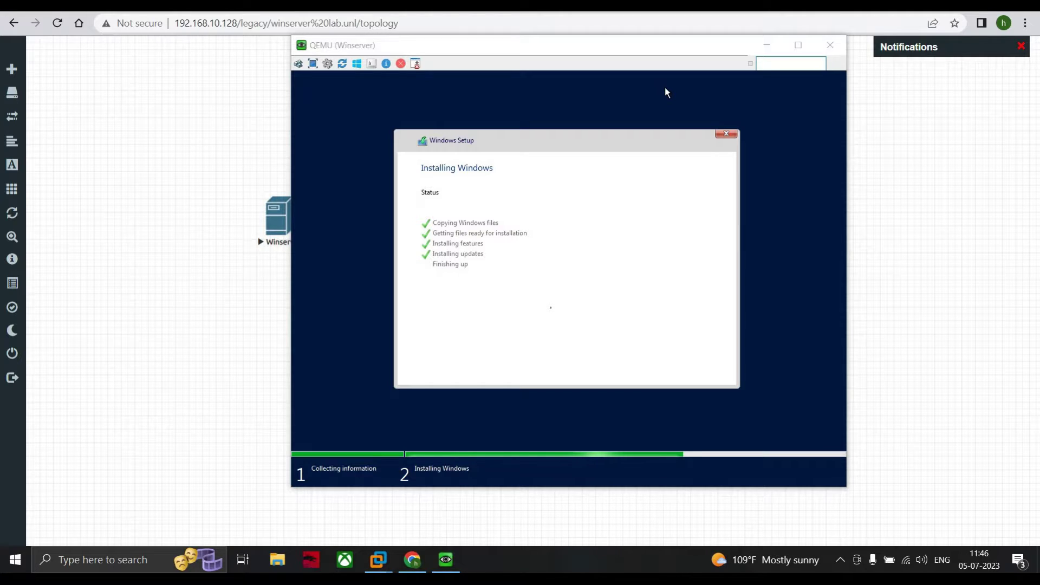
# - Restart the Winserver VM immediately from the Windows Setup dialog so it boots to the Windows logo
pyautogui.moveTo(12, 163)
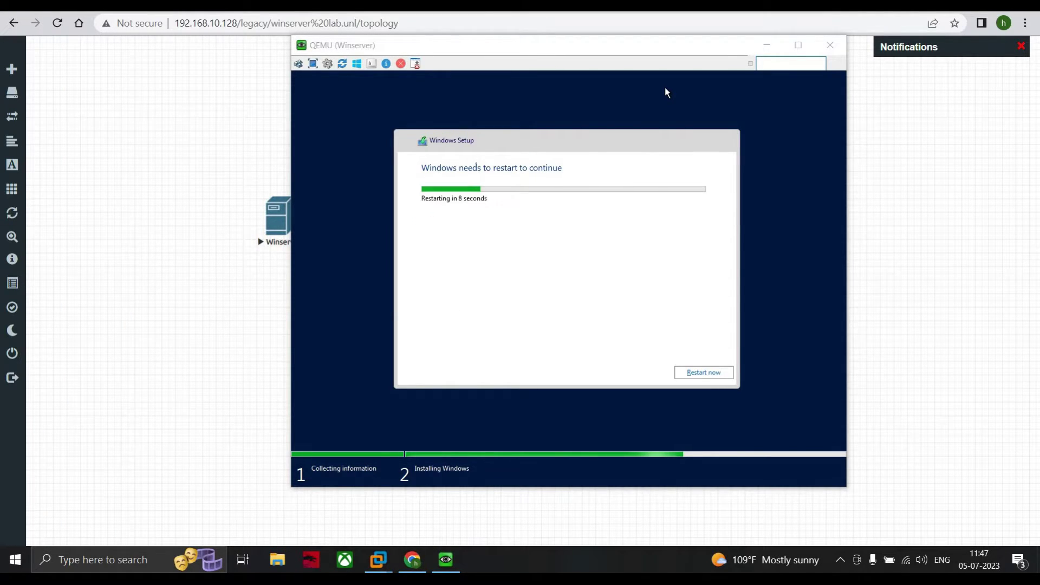
pyautogui.click(665, 92)
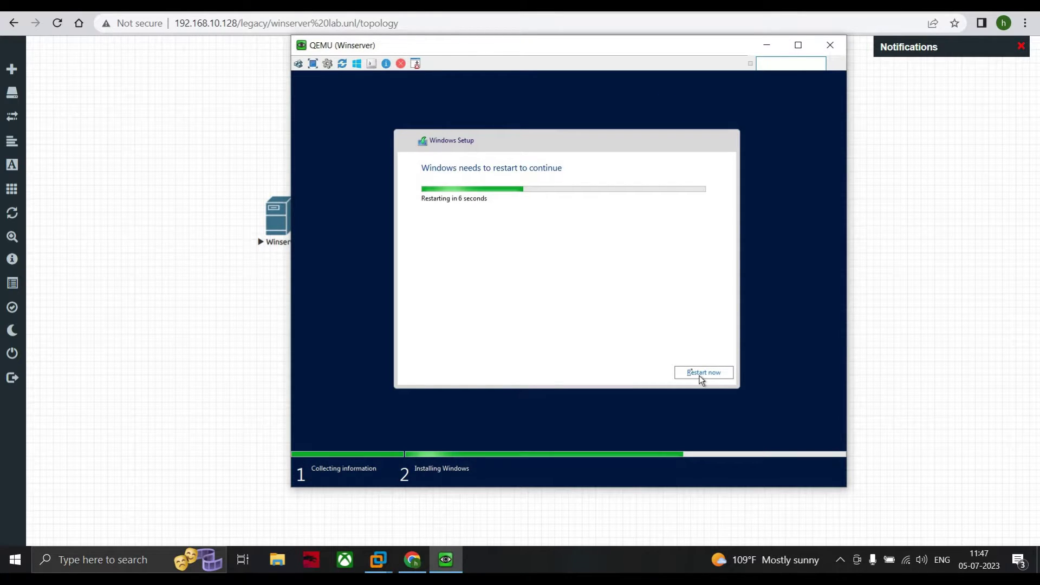
pyautogui.click(699, 374)
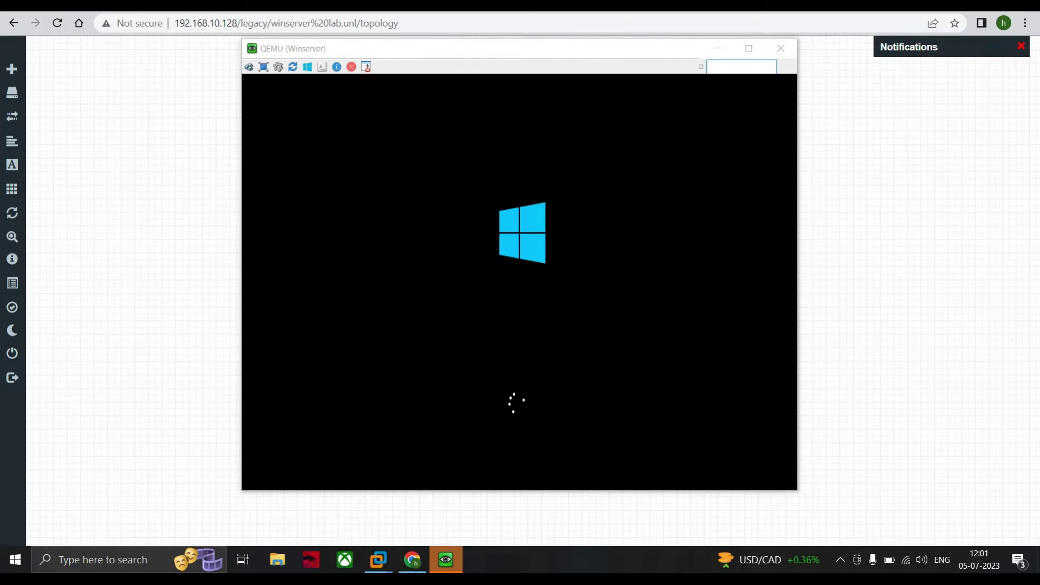
# - Return to the QEMU console while the Windows Server VM boots to its first-run settings
pyautogui.hotkey('alt', 'Tab')
pyautogui.hotkey('alt', 'Tab')
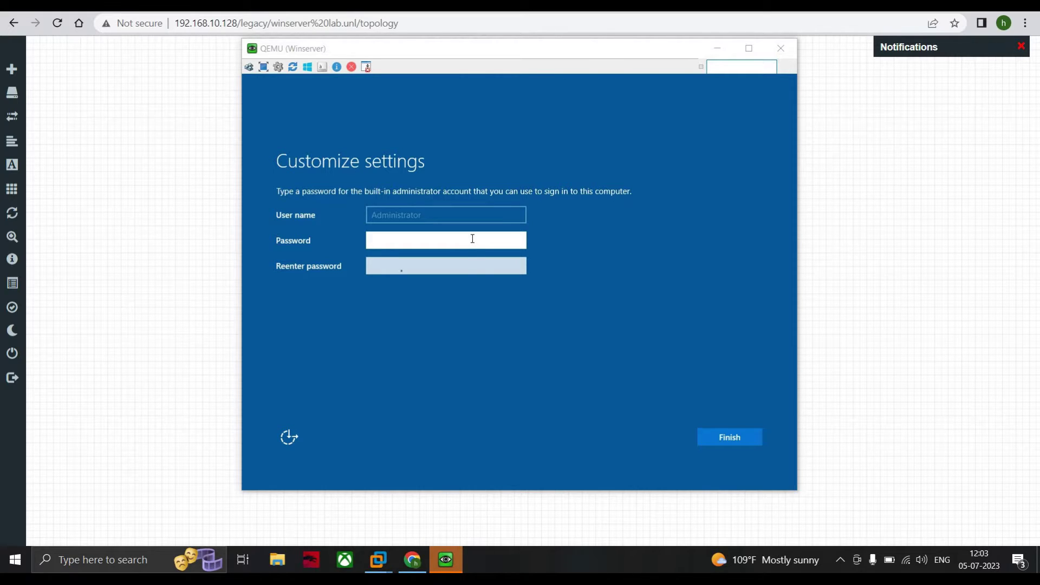
# - Enter and confirm the built-in Administrator password, fixing the letter case, and finish Customize settings
pyautogui.click(384, 234)
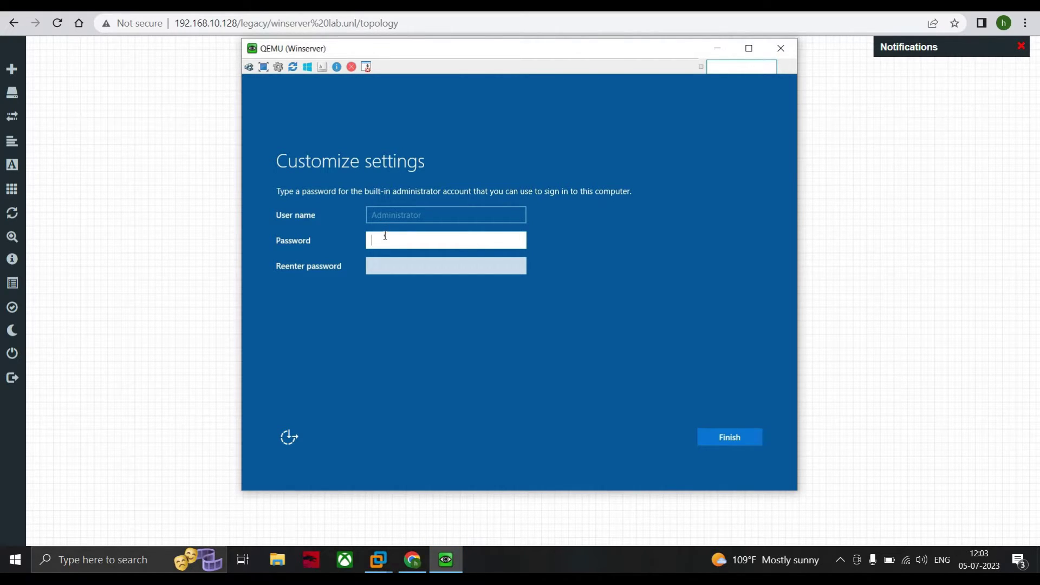
pyautogui.write('PASS')
pyautogui.press('BackSpace')
pyautogui.press('BackSpace')
pyautogui.press('BackSpace')
pyautogui.press('BackSpace')
pyautogui.write('P')
pyautogui.press('capslock')
pyautogui.write('assword@123')
pyautogui.click(400, 270)
pyautogui.write('Pas')
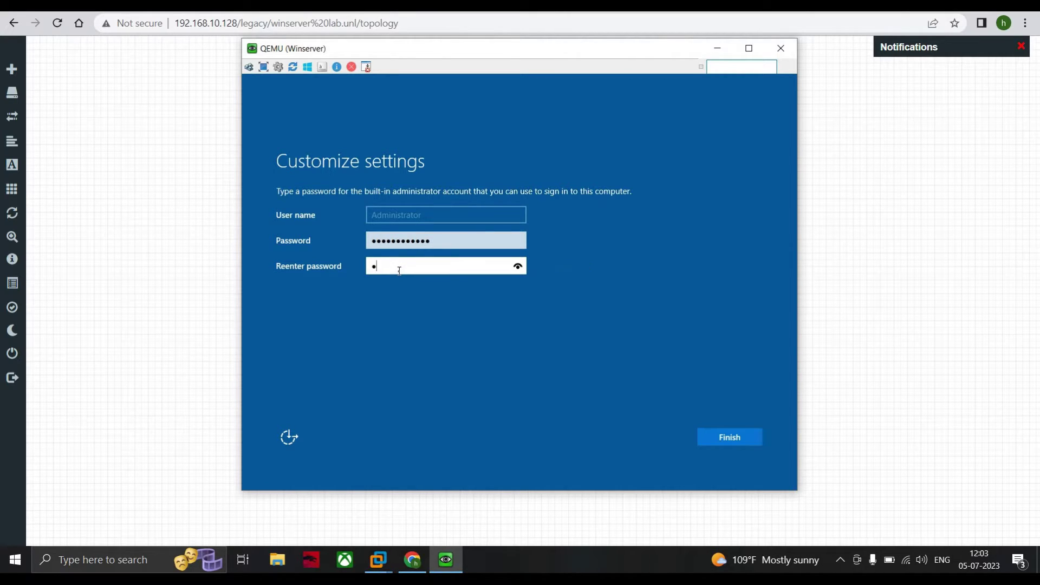
pyautogui.write('sword@123')
pyautogui.press('Return')
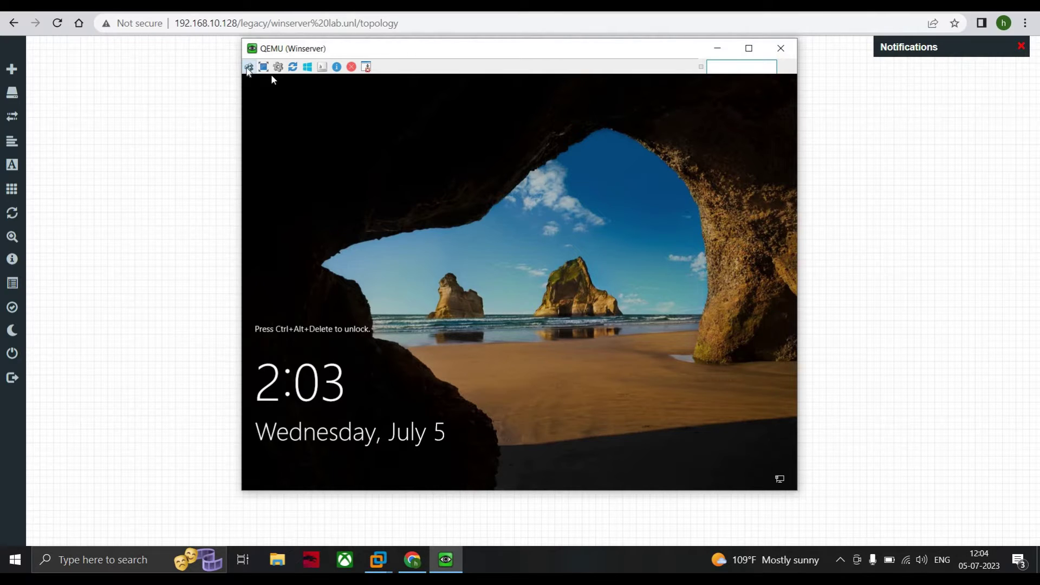
# - Unlock the VM and sign in as Administrator, retyping the password after a rejected attempt
pyautogui.click(249, 67)
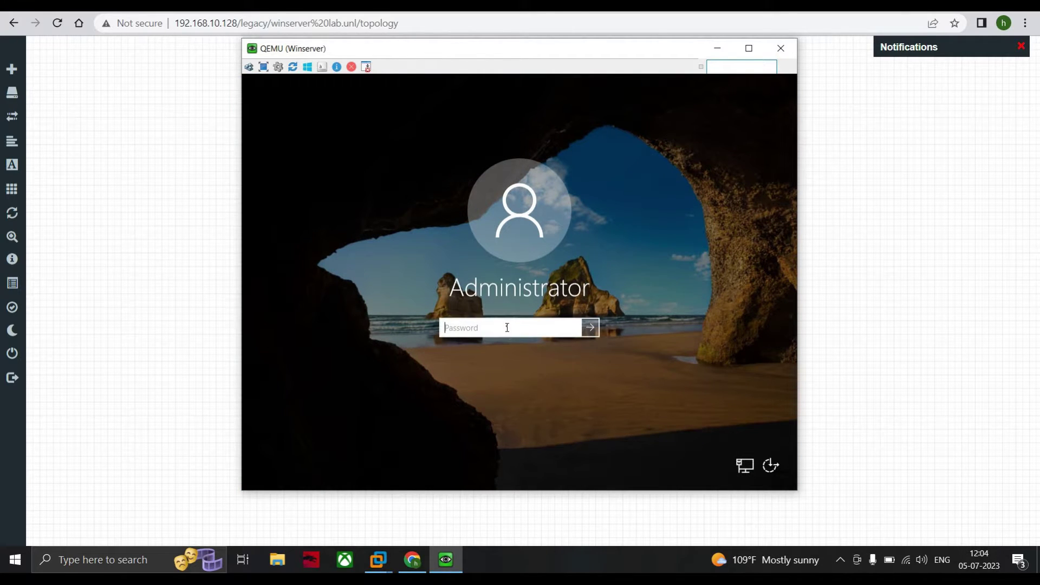
pyautogui.write('Password@1234')
pyautogui.click(592, 327)
pyautogui.click(509, 348)
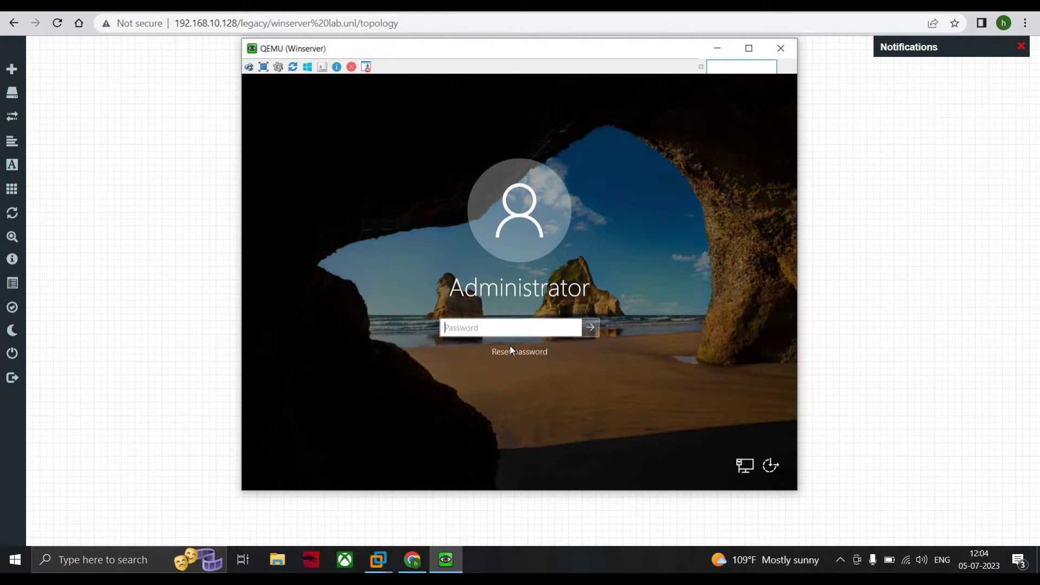
pyautogui.press('capslock')
pyautogui.write('P')
pyautogui.press('capslock')
pyautogui.write('asswo')
pyautogui.click(591, 328)
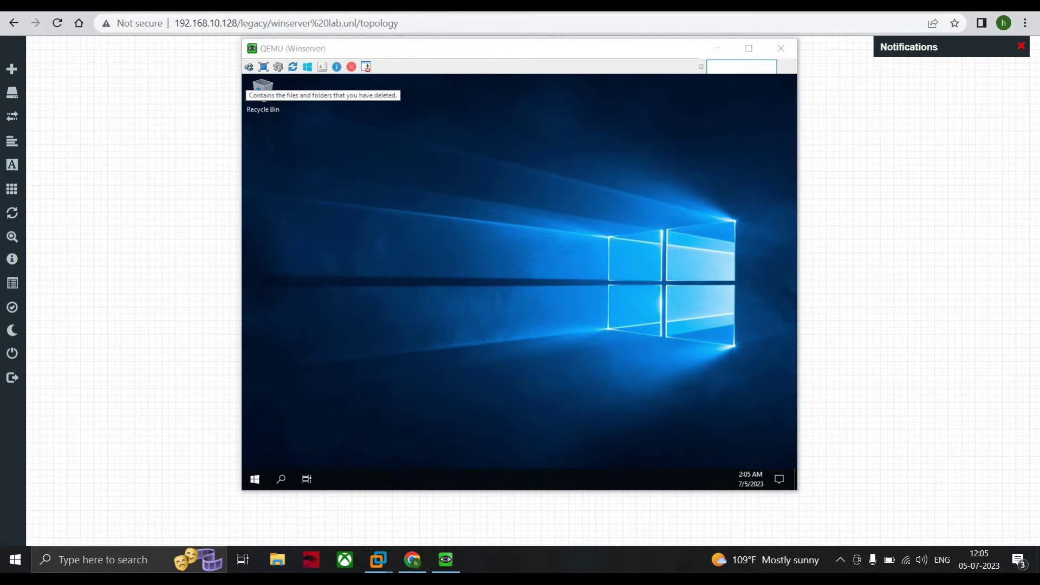
# - Reposition the console, cancel the Shutdown Event Tracker, and allow network discovery while Server Manager loads
pyautogui.click(260, 485)
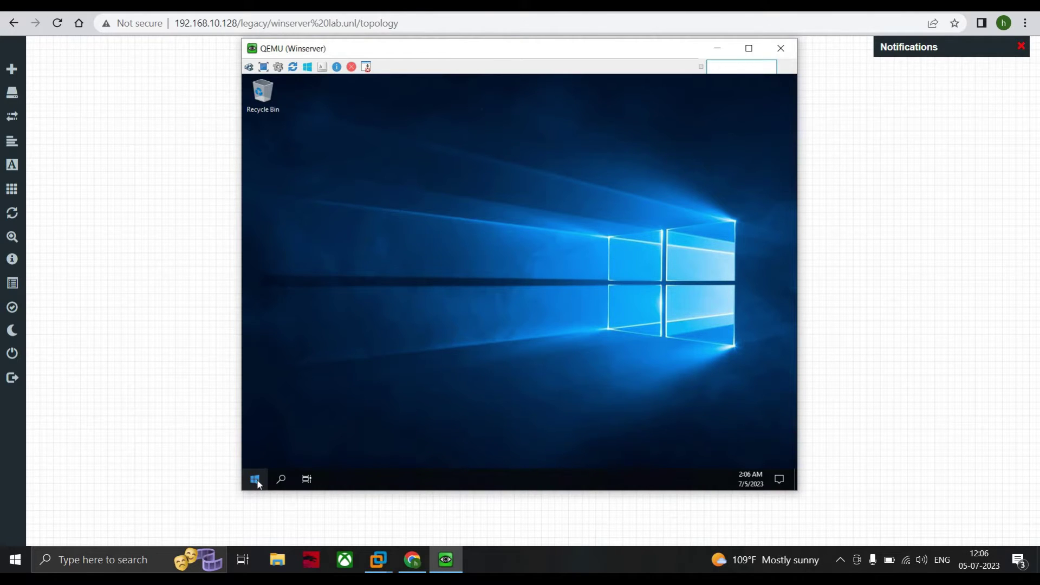
pyautogui.moveTo(447, 55); pyautogui.dragTo(443, 106)
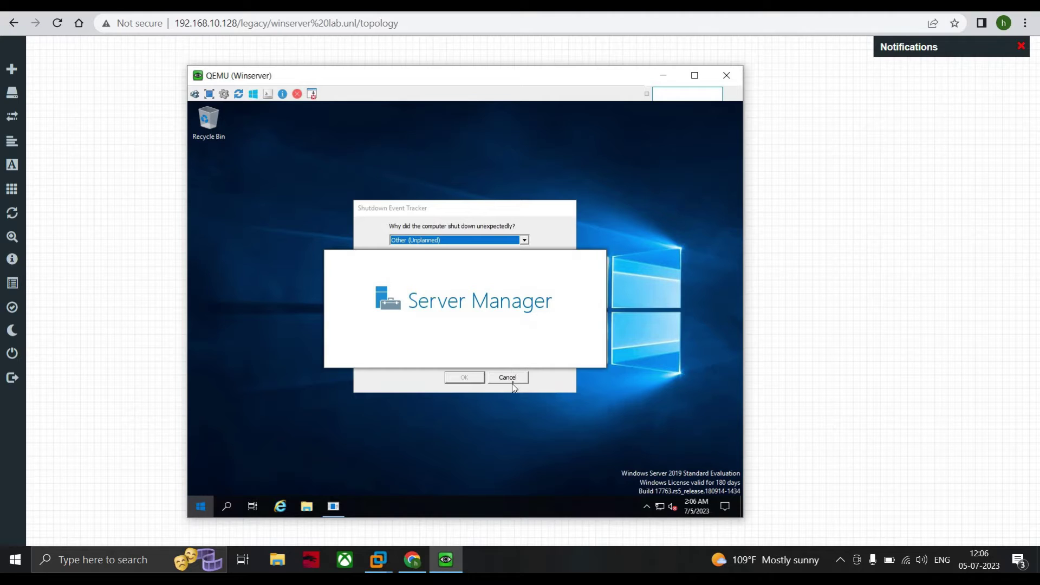
pyautogui.click(511, 382)
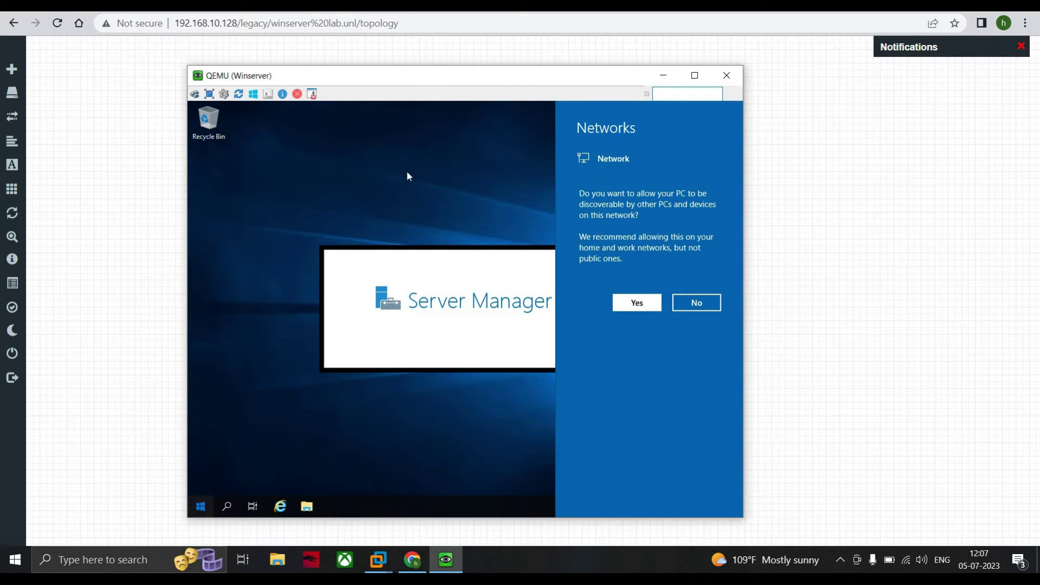
pyautogui.click(636, 302)
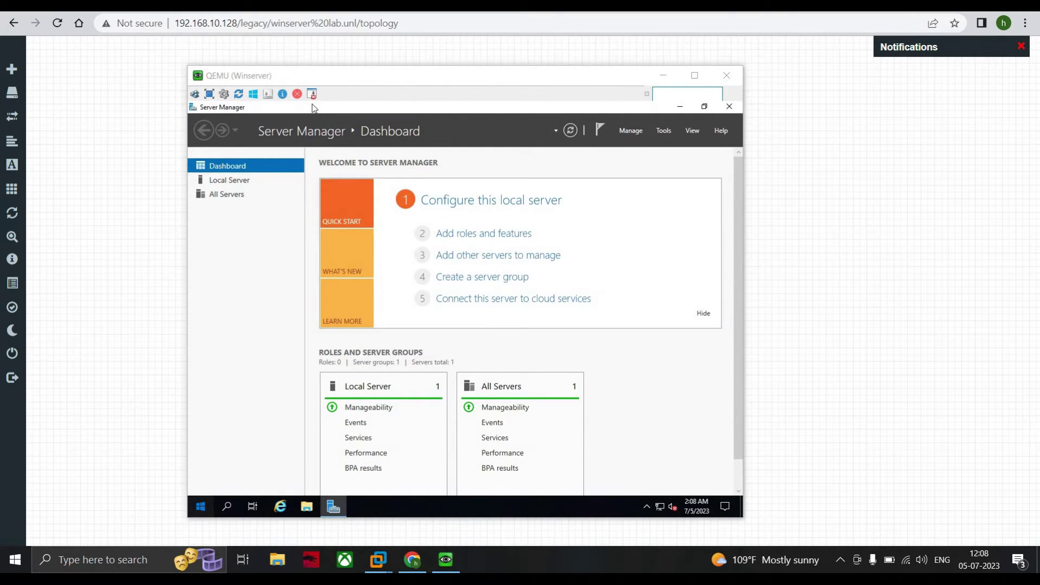
# - Launch the Add Roles and Features wizard from Server Manager's Manage menu
pyautogui.click(201, 512)
pyautogui.click(201, 512)
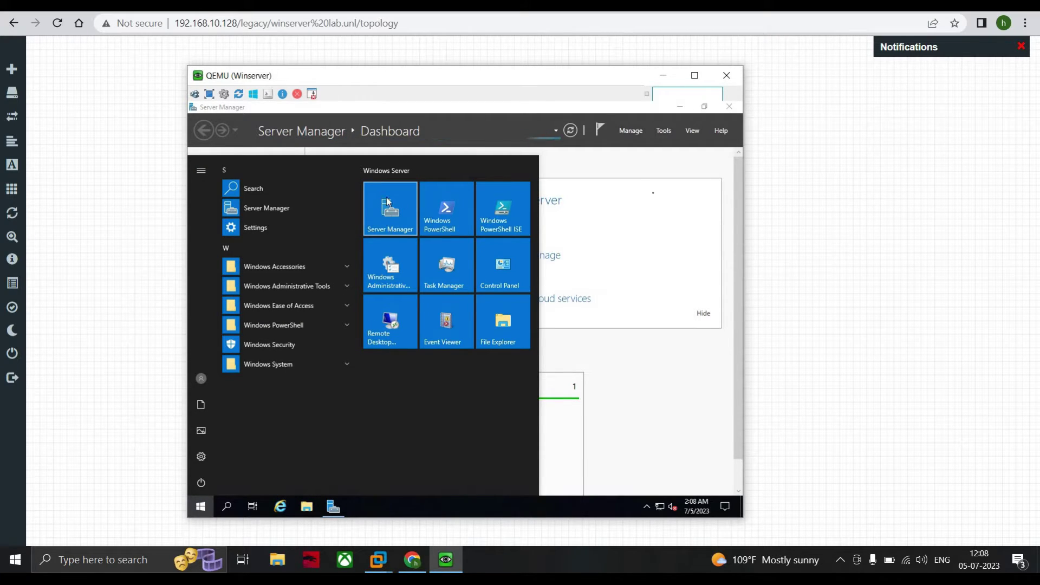
pyautogui.click(639, 183)
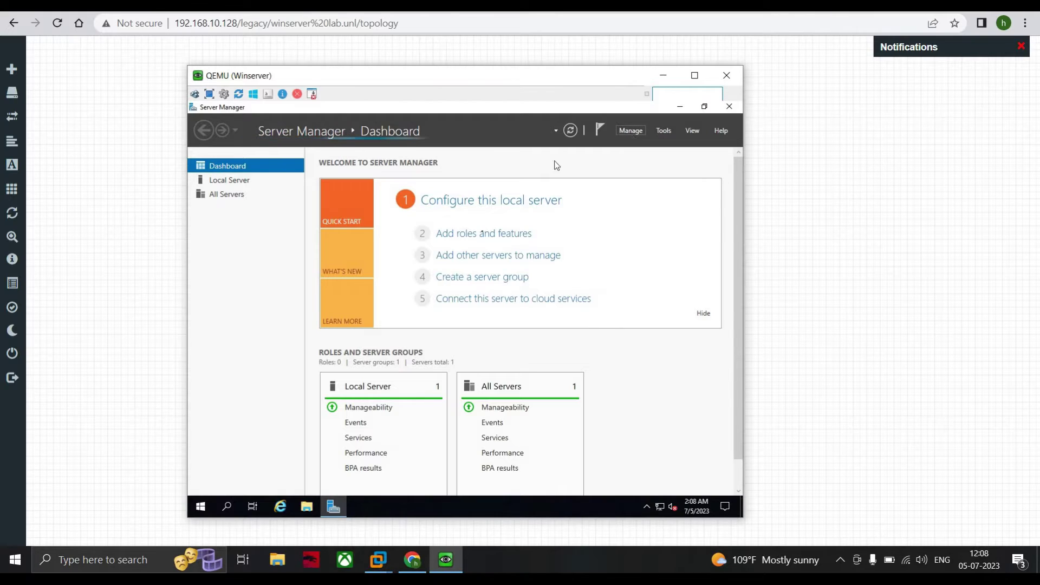
pyautogui.click(484, 234)
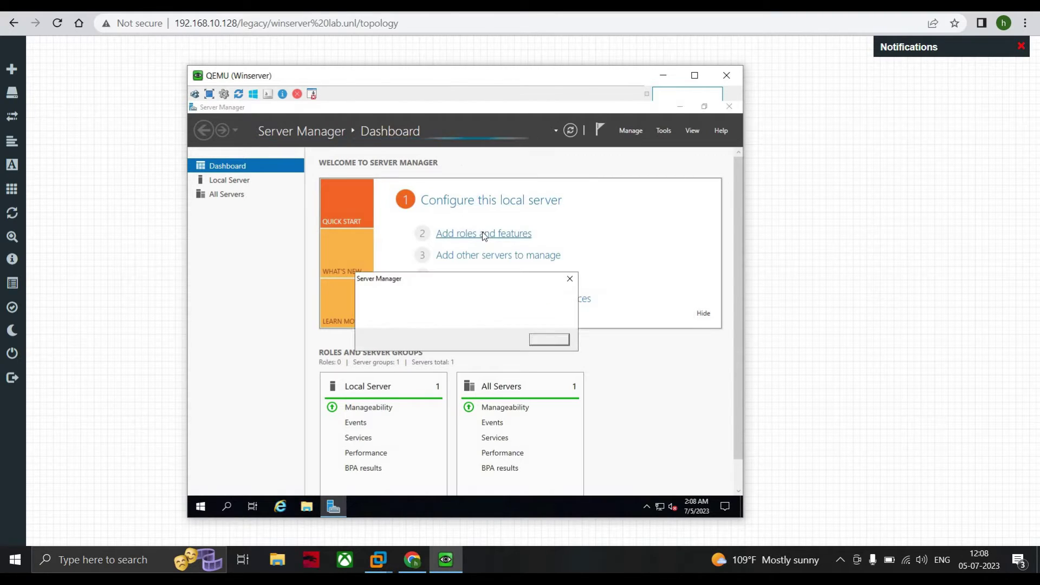
pyautogui.click(550, 340)
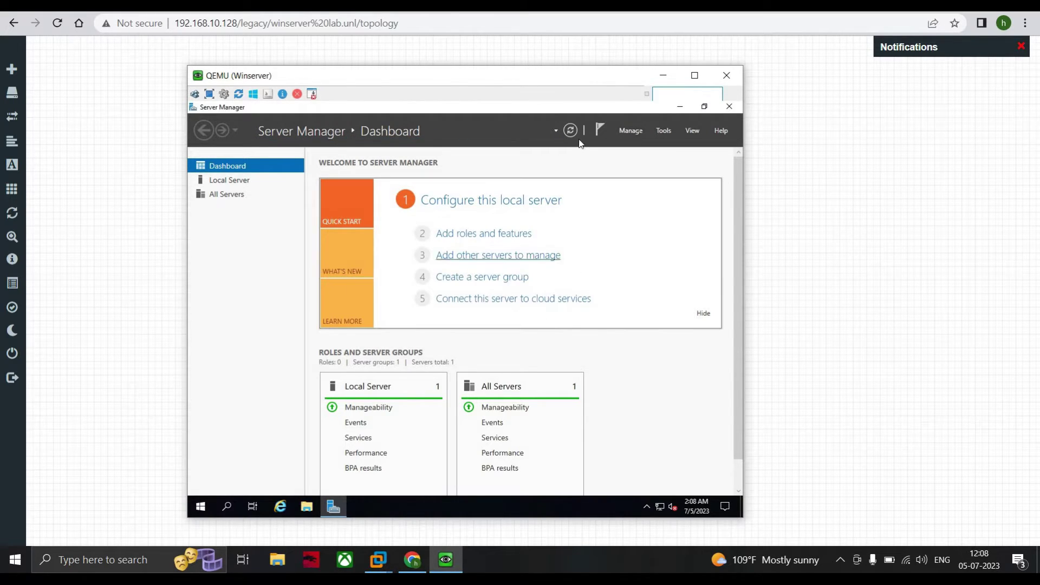
pyautogui.click(636, 134)
pyautogui.click(651, 150)
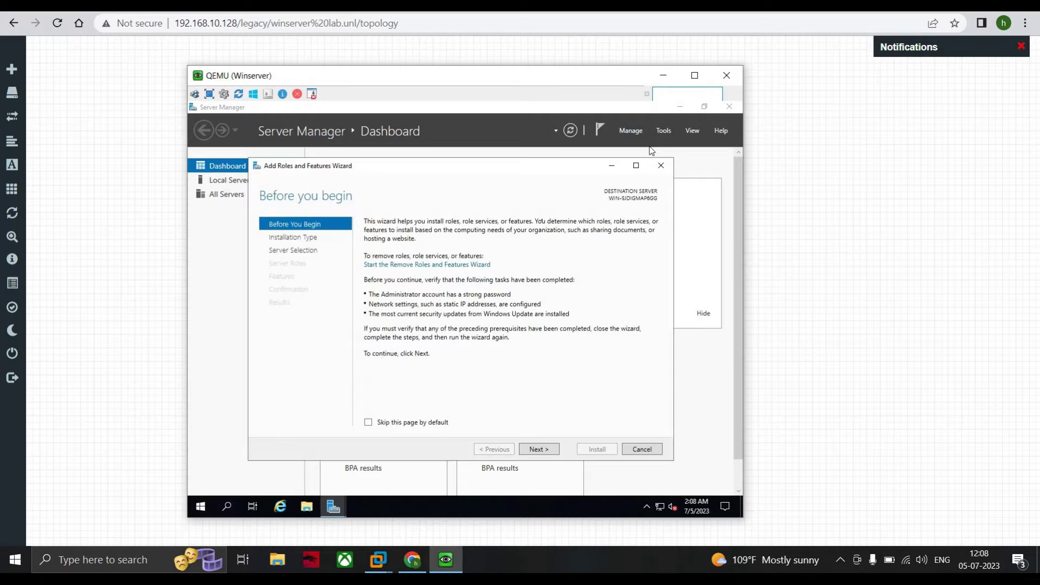
# - Select the AD DS, DHCP Server and DNS Server roles with their required tools on the local server
pyautogui.click(523, 451)
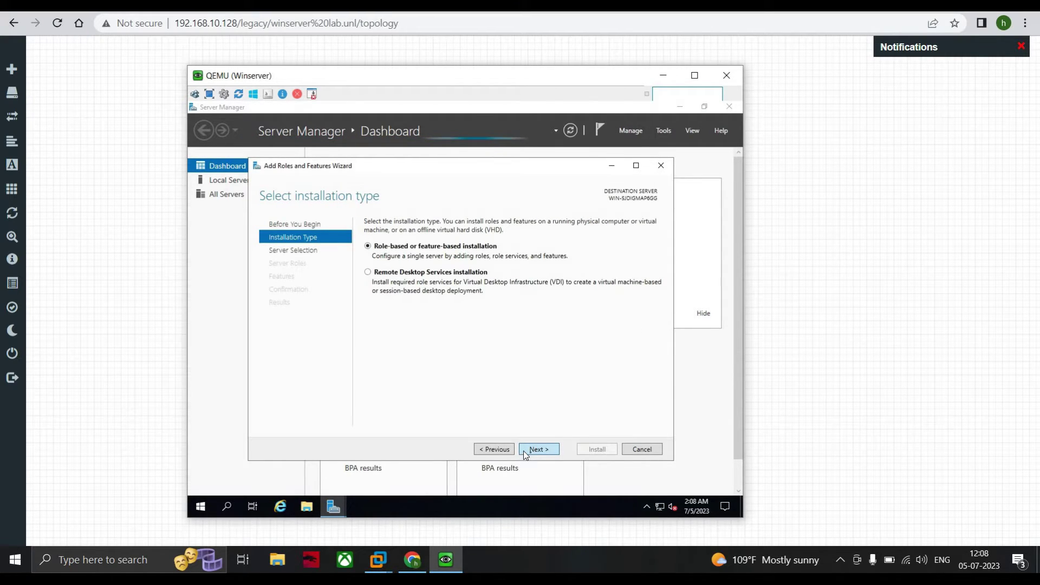
pyautogui.click(524, 451)
pyautogui.click(531, 452)
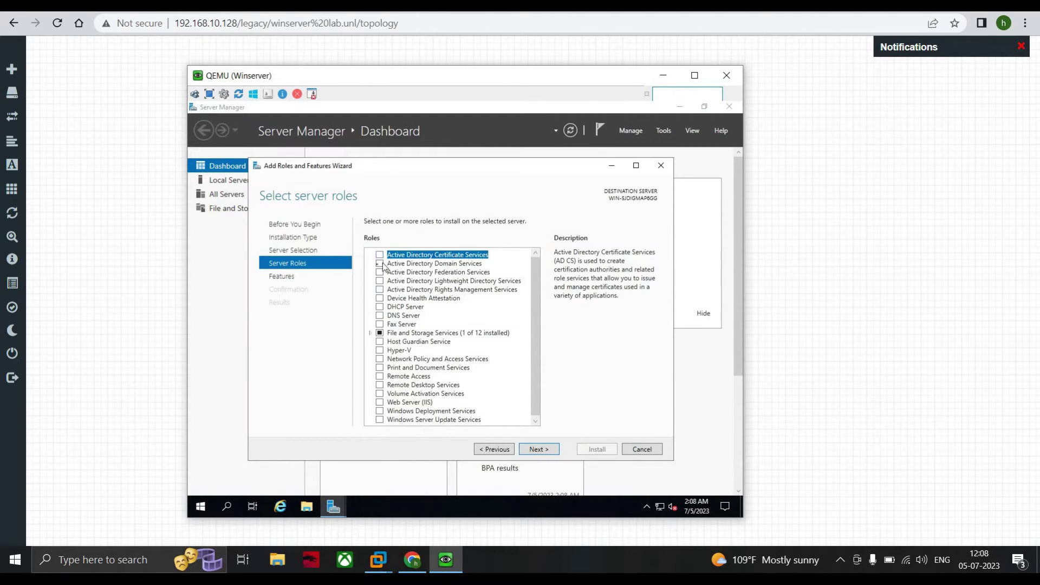
pyautogui.click(379, 263)
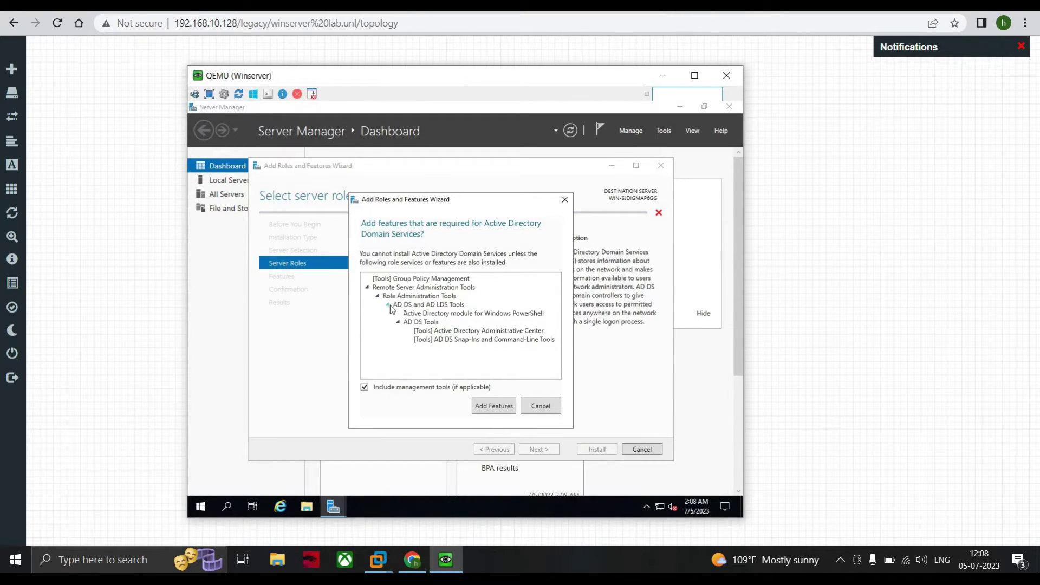
pyautogui.click(491, 407)
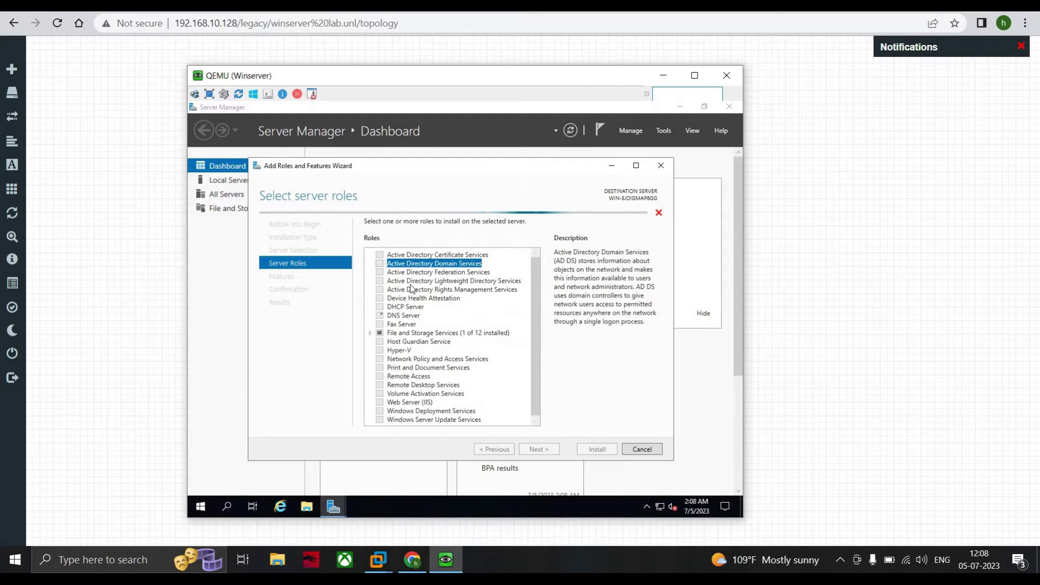
pyautogui.click(380, 307)
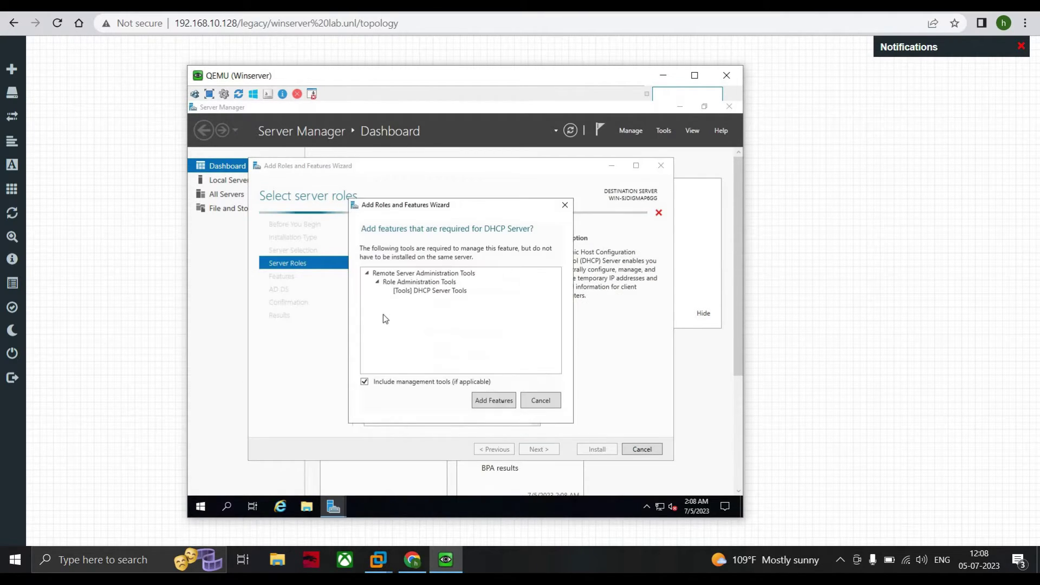
pyautogui.click(495, 401)
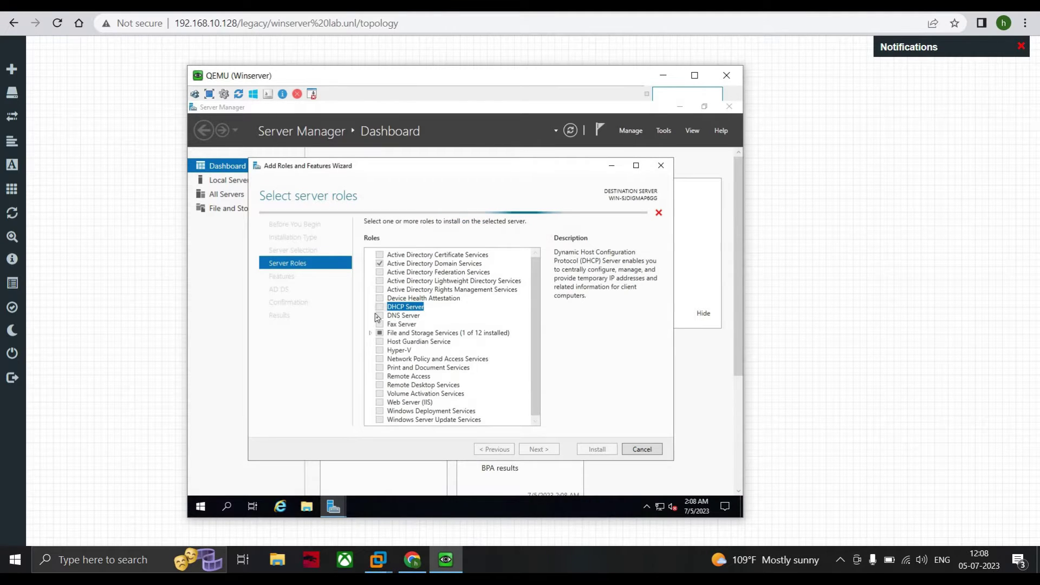
pyautogui.click(533, 395)
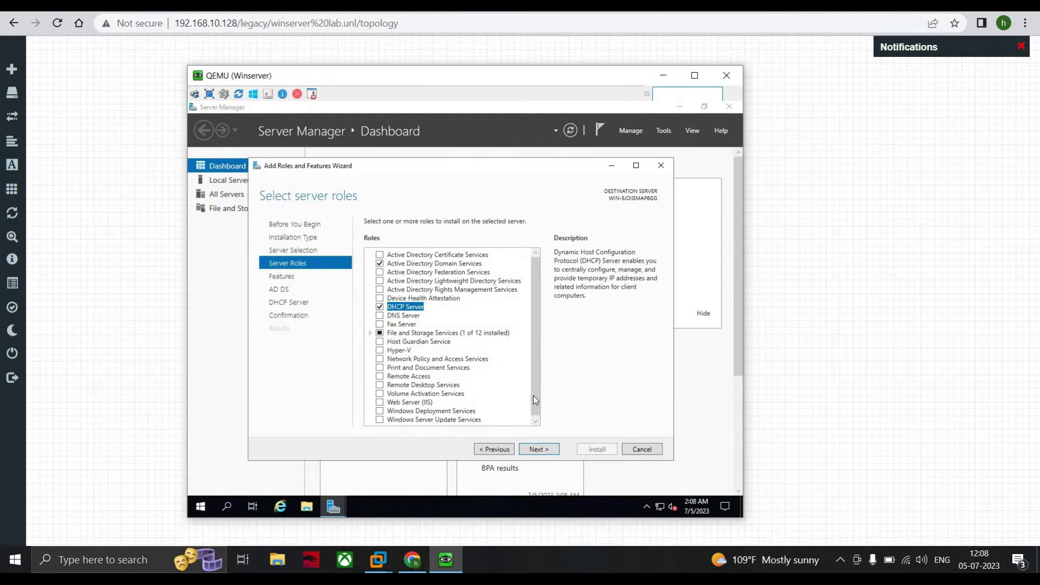
pyautogui.click(379, 317)
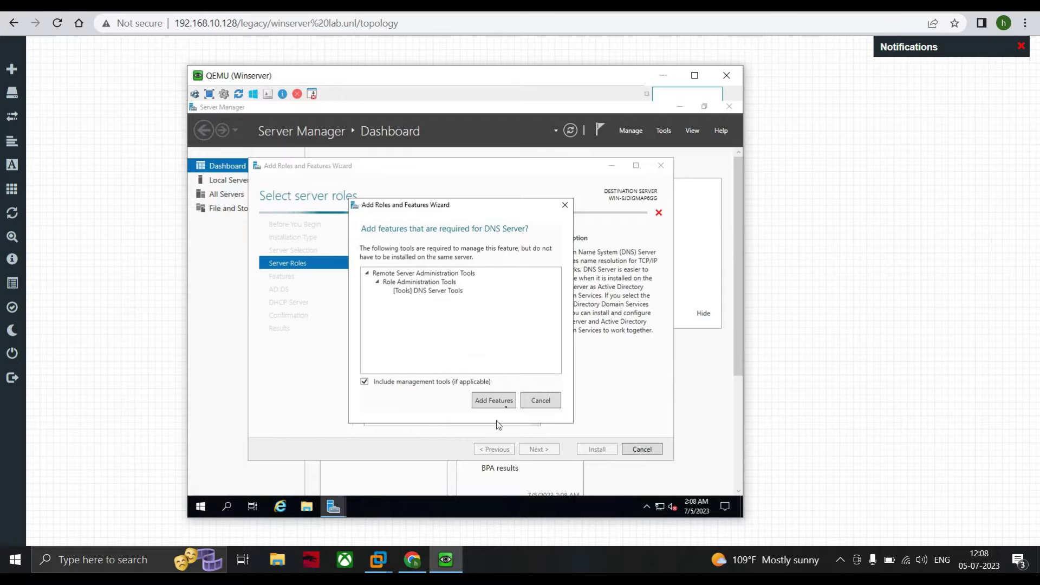
pyautogui.click(494, 401)
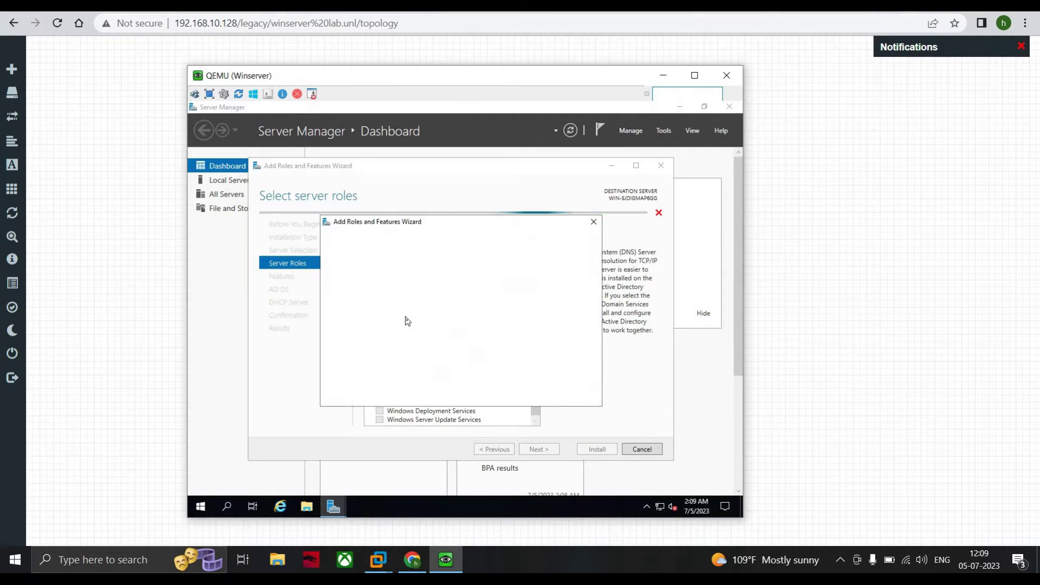
pyautogui.click(520, 396)
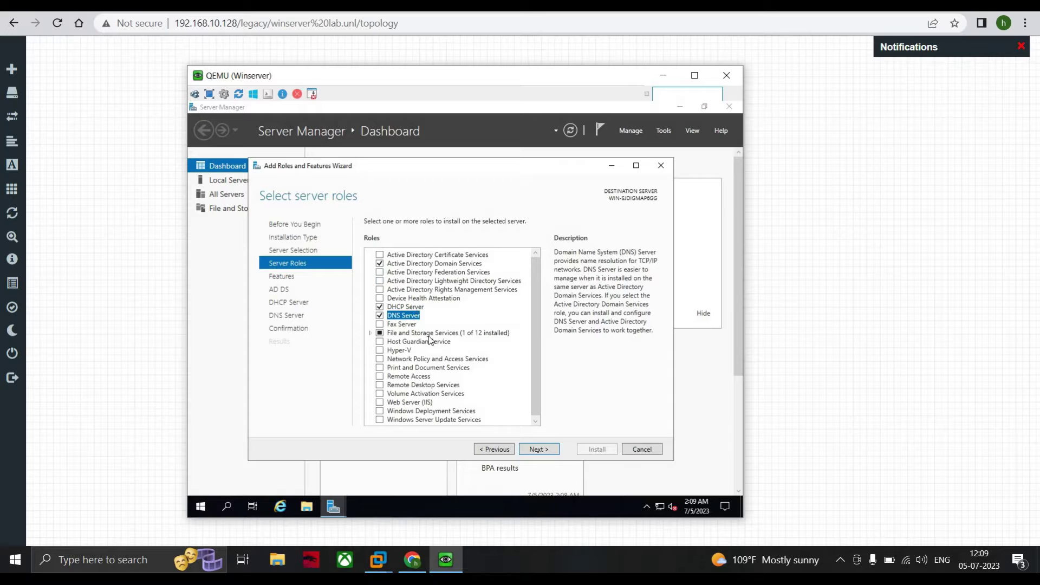
# - Advance through the Features, AD DS and DHCP pages to the Confirmation page
pyautogui.click(536, 450)
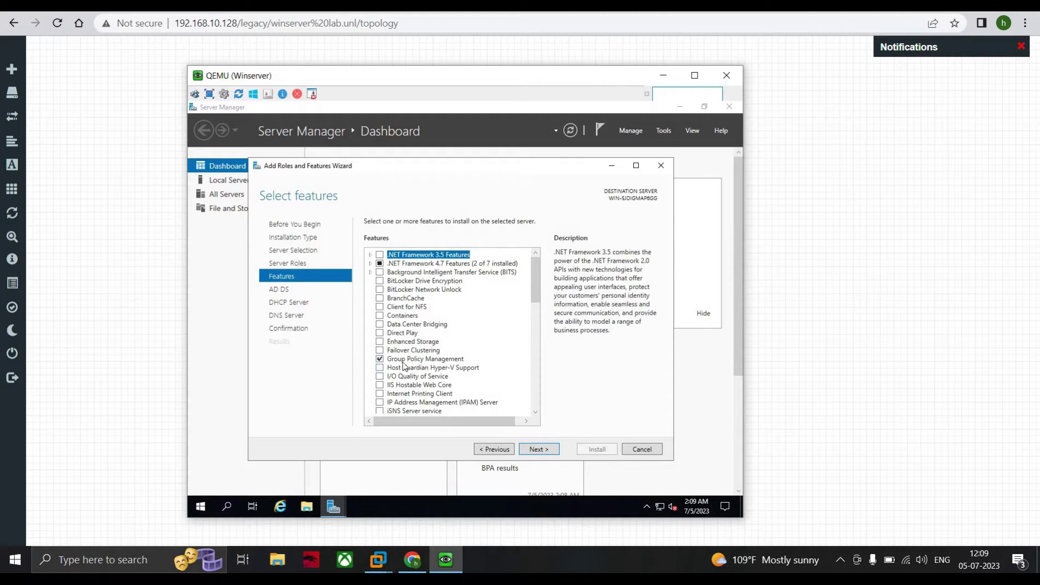
pyautogui.click(543, 451)
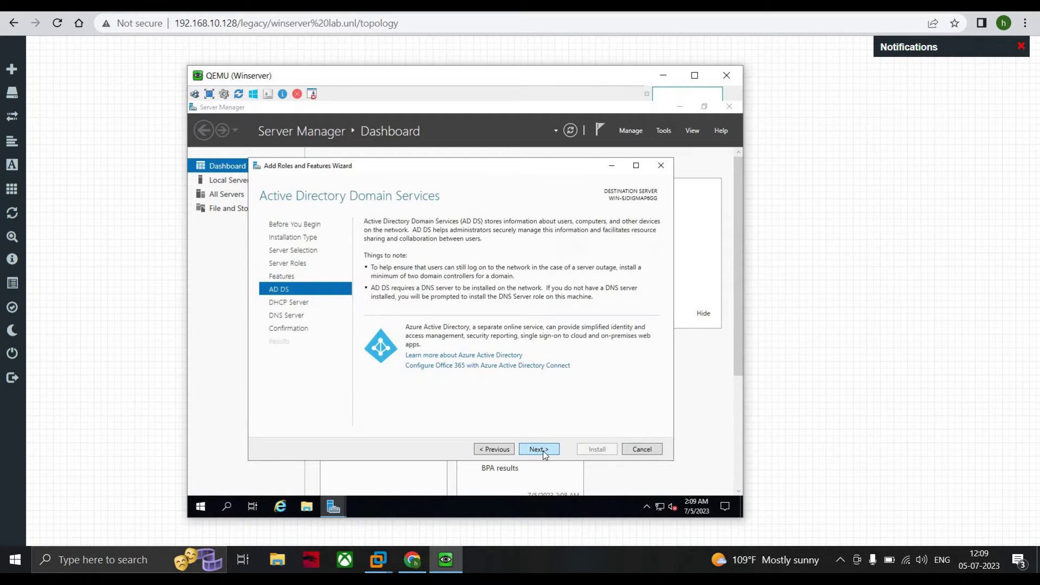
pyautogui.click(543, 450)
pyautogui.click(543, 450)
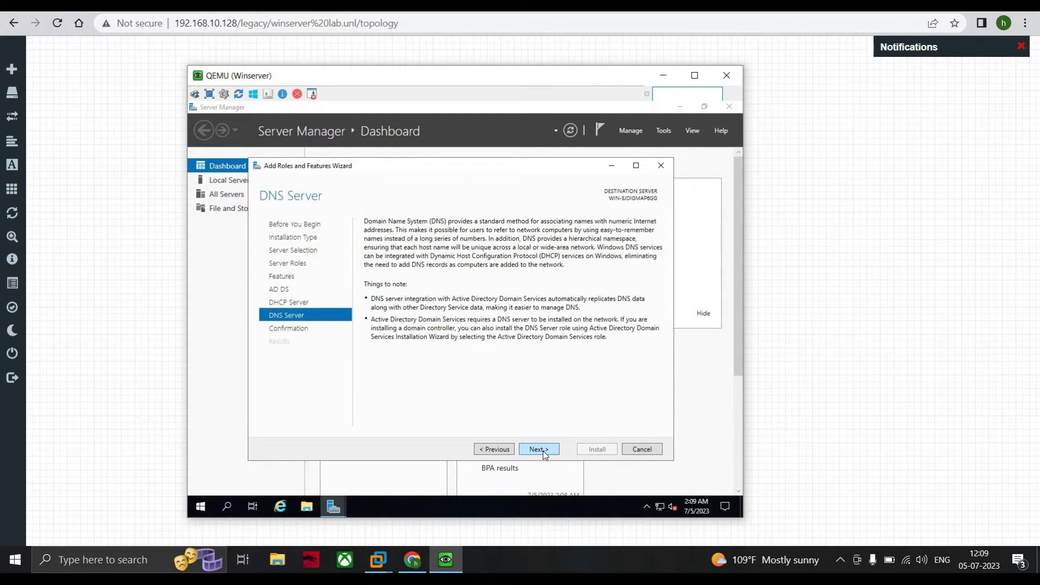
pyautogui.click(543, 451)
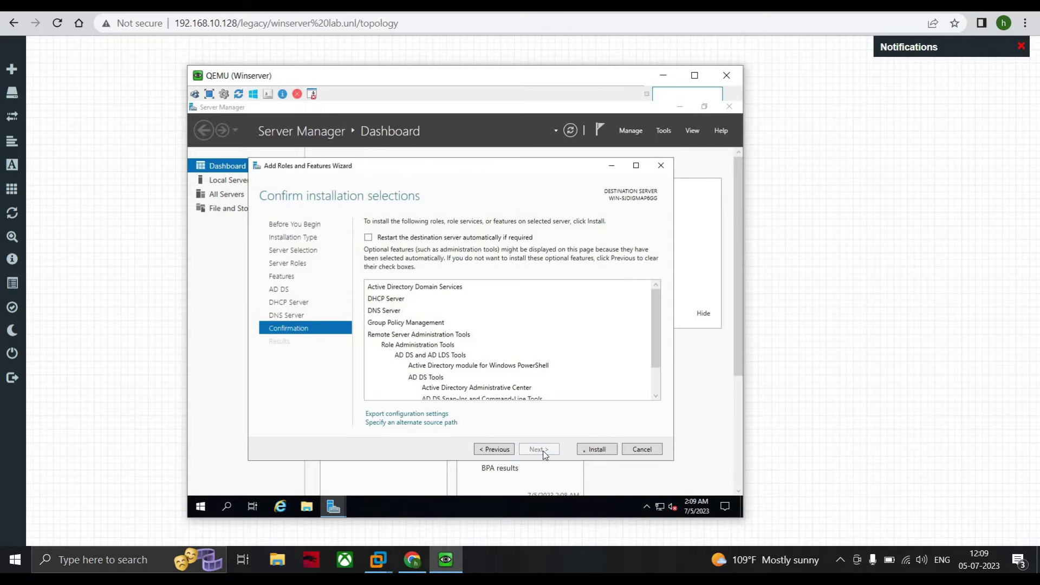
# - Install the AD DS, DHCP and DNS roles and return to the Server Manager dashboard
pyautogui.click(585, 454)
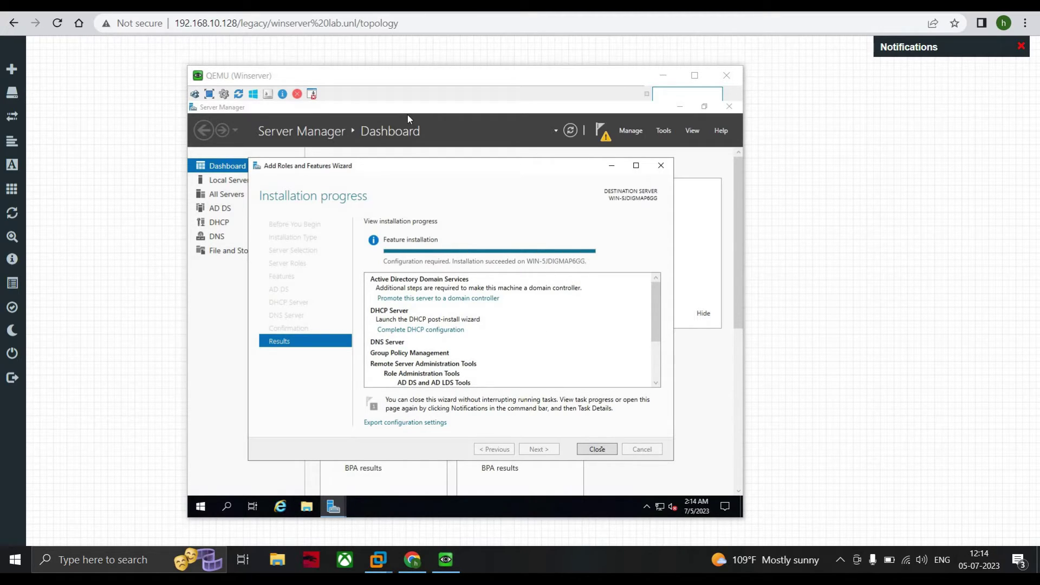
pyautogui.click(408, 115)
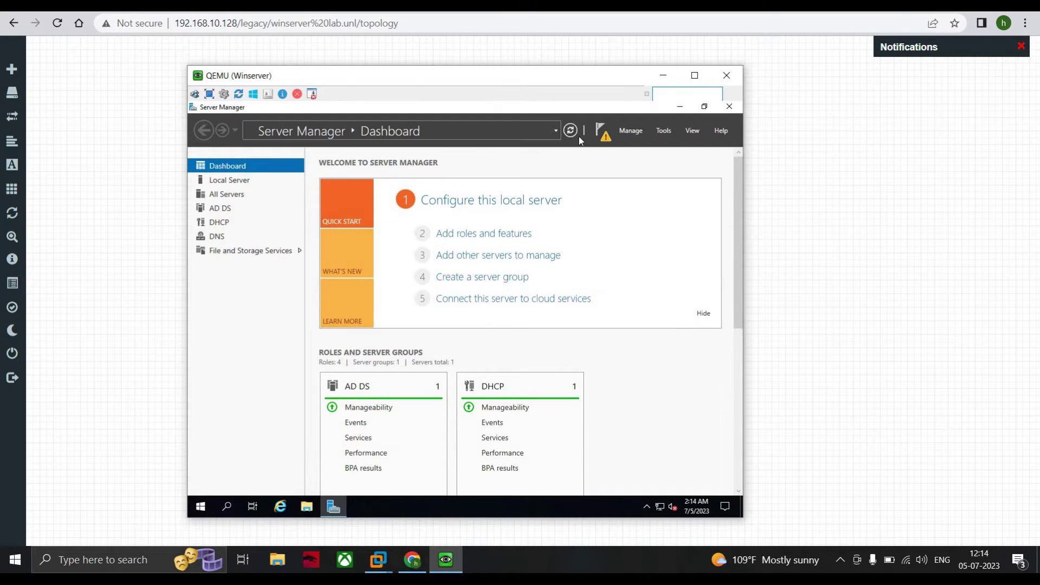
# - Commit the DHCP post-install configuration to create its security groups, then reopen the notifications
pyautogui.click(606, 136)
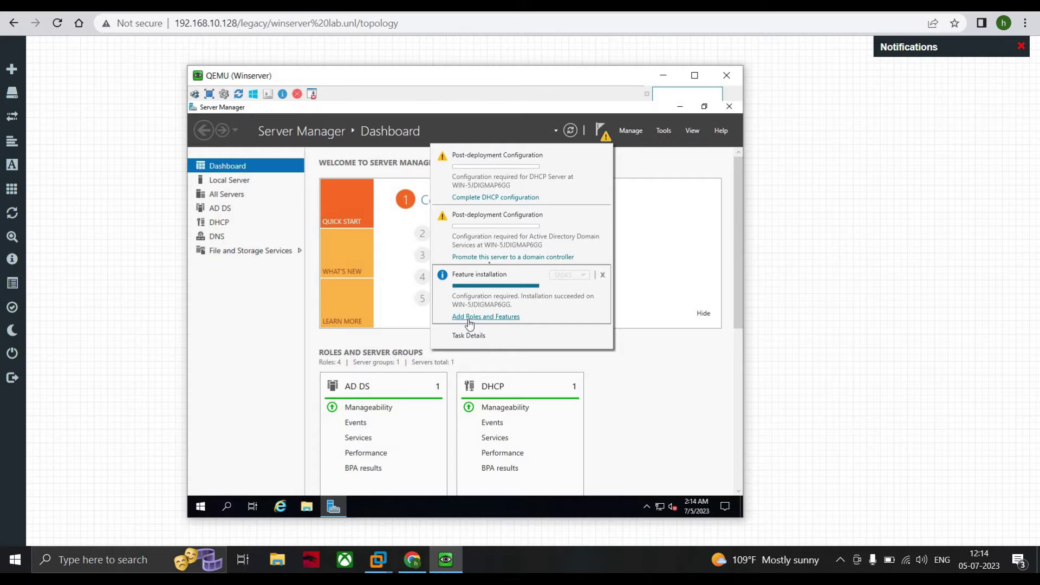
pyautogui.click(484, 197)
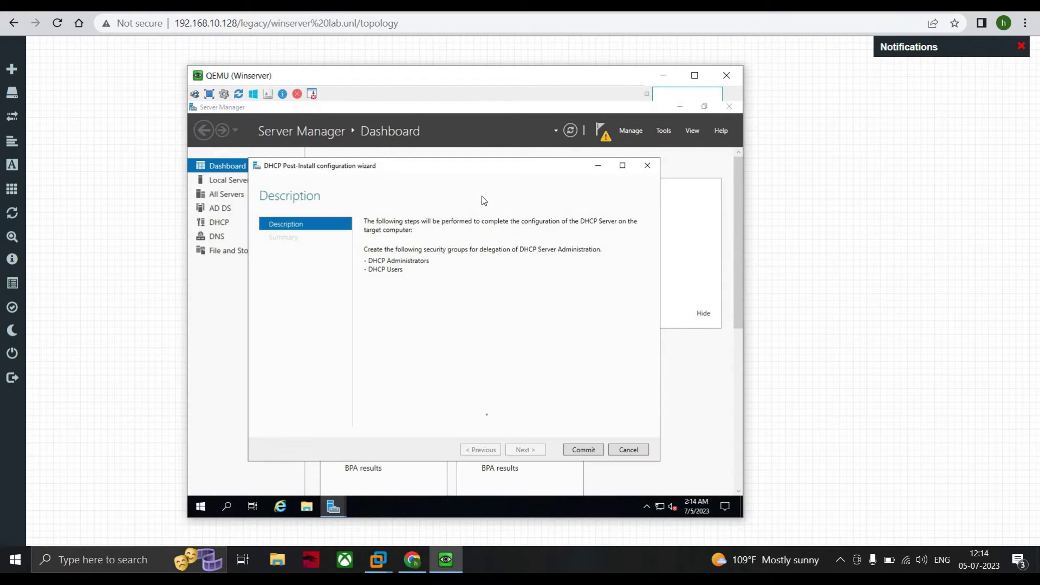
pyautogui.click(573, 450)
pyautogui.click(573, 450)
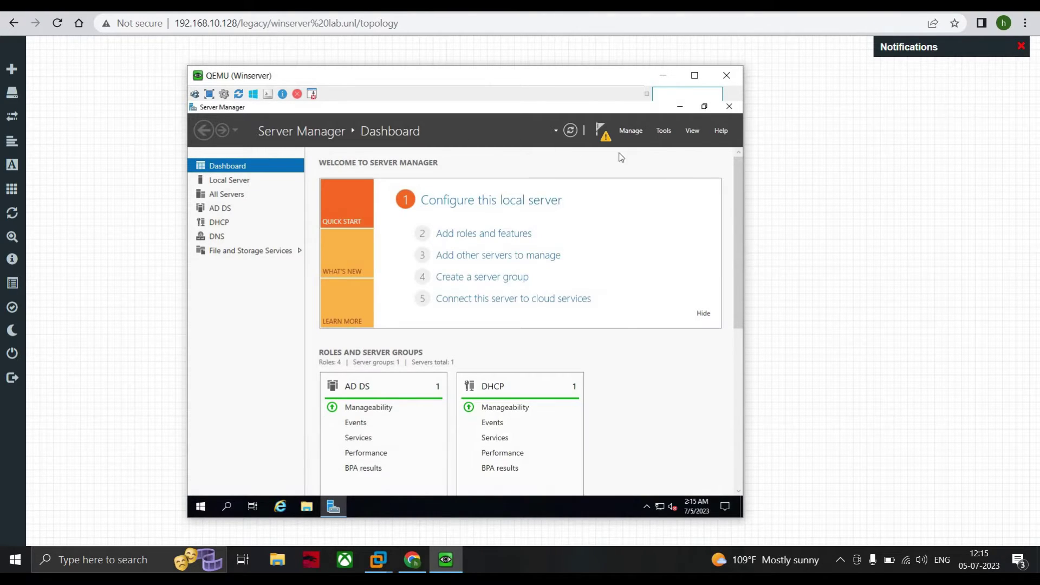
pyautogui.click(600, 132)
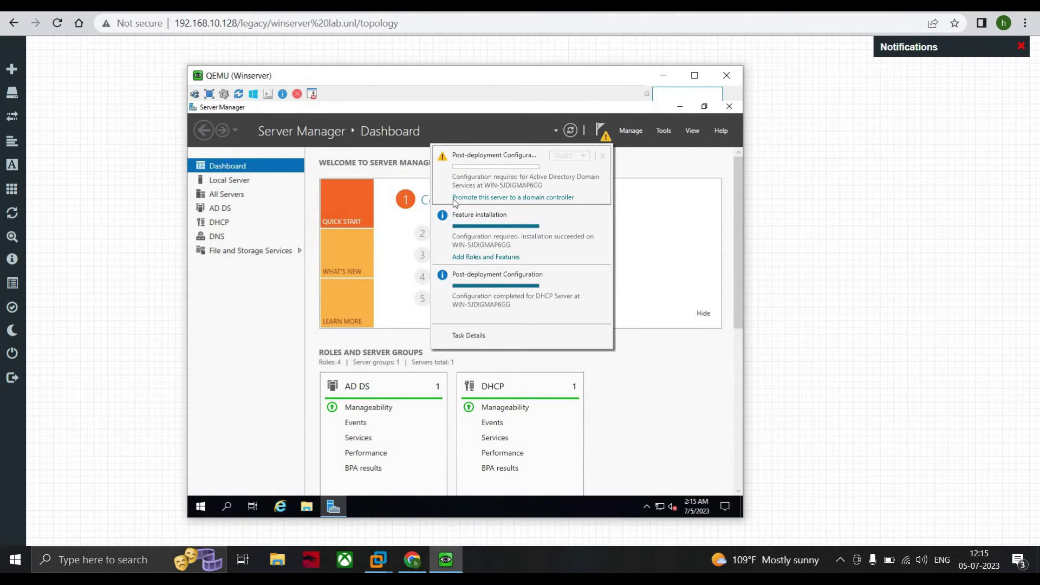
# - Start domain controller promotion with a new forest whose root domain is abcnetworks.com
pyautogui.click(487, 198)
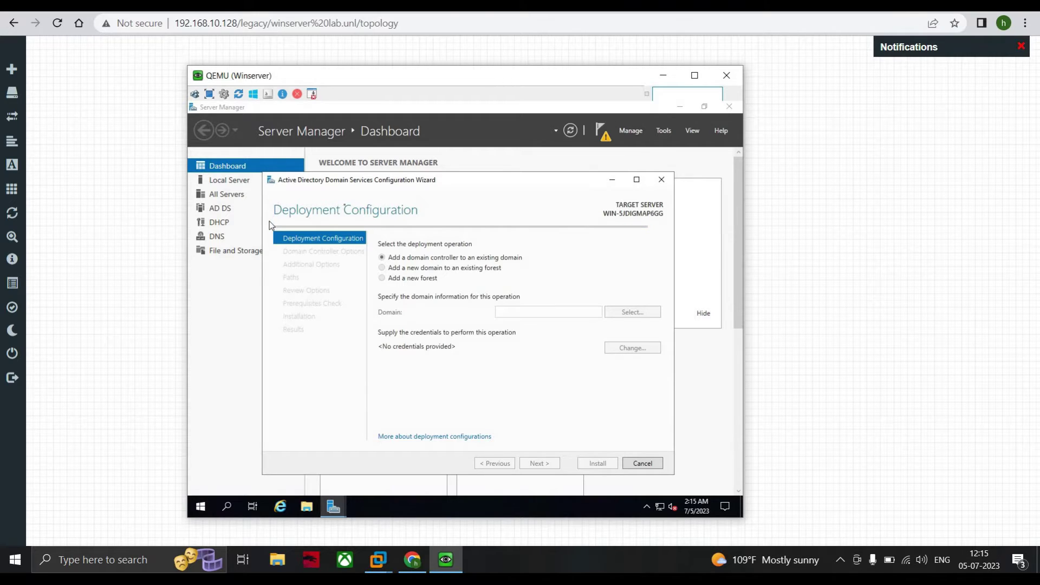
pyautogui.click(391, 280)
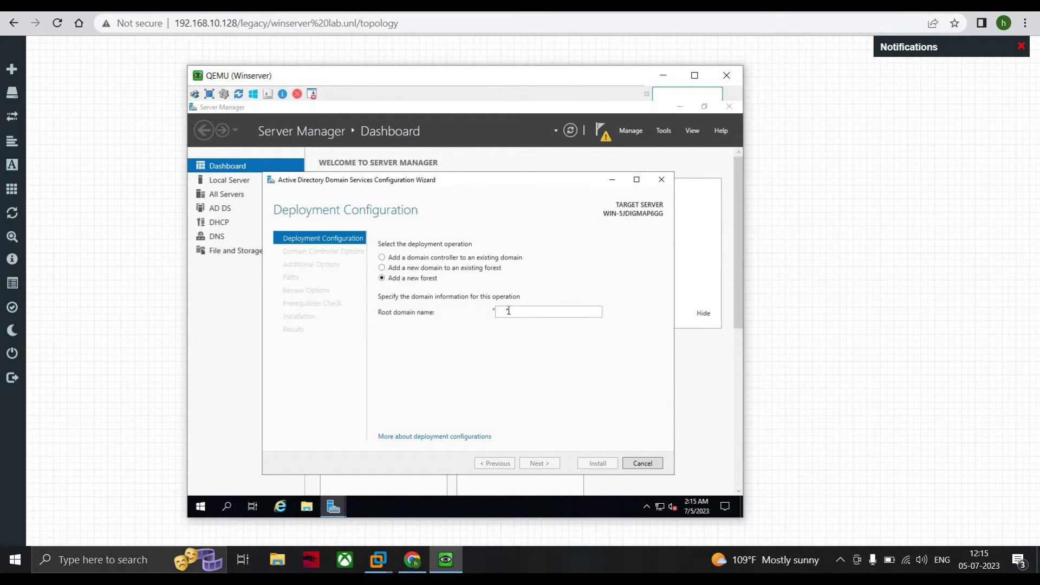
pyautogui.click(508, 310)
pyautogui.write('abc')
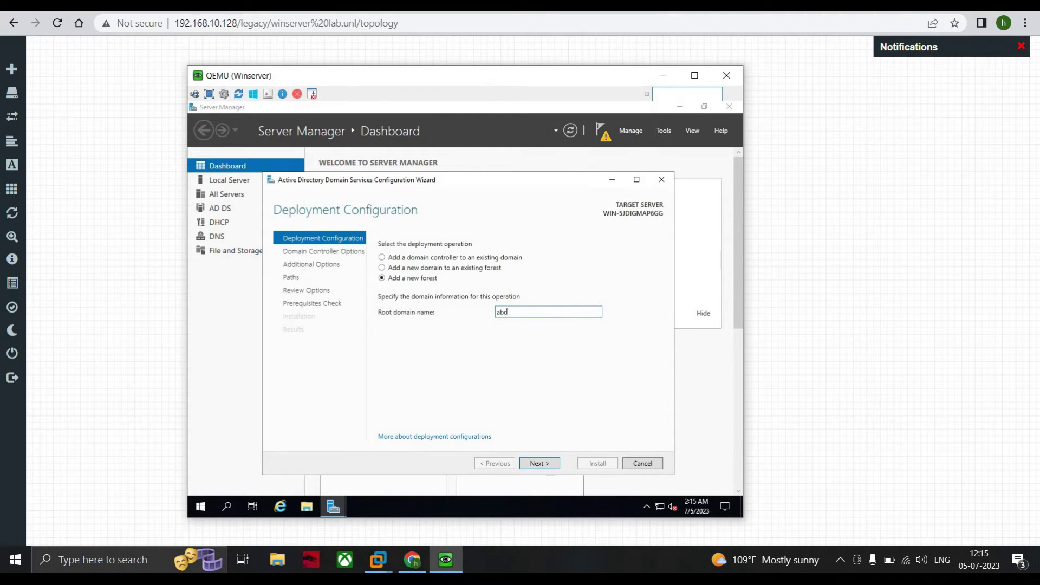
pyautogui.write('networks.com')
pyautogui.click(539, 465)
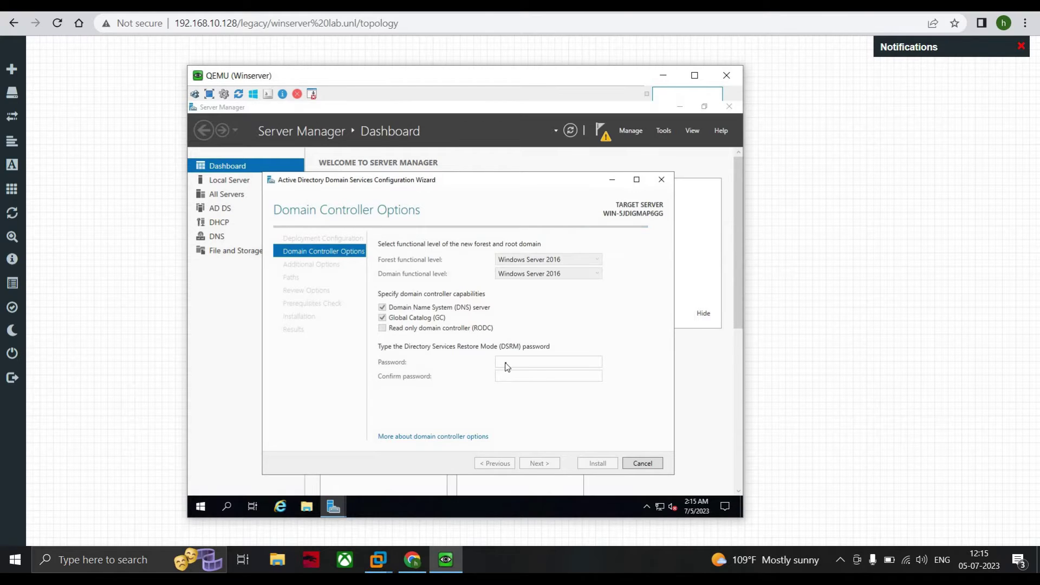
# - Enter the DSRM password and retype it in Confirm password, correcting a typo
pyautogui.write('P')
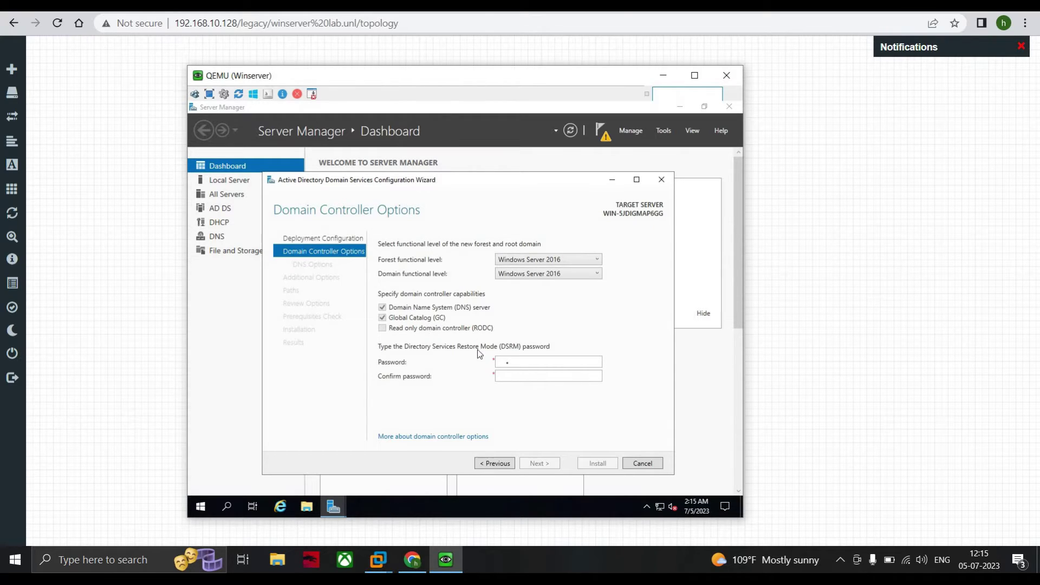
pyautogui.write('P@ssw0rd123')
pyautogui.click(539, 374)
pyautogui.write('P@ssw0')
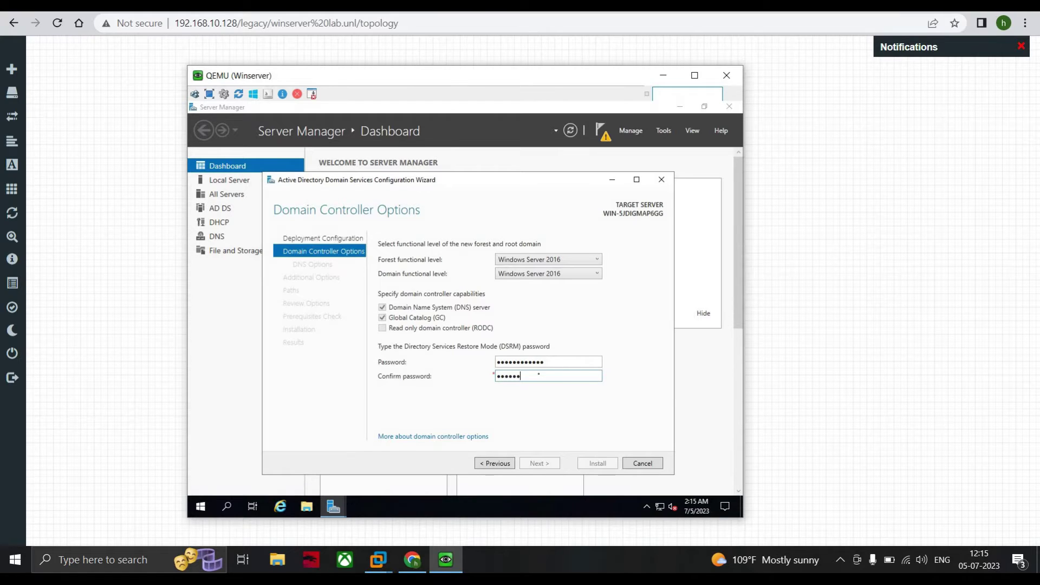
pyautogui.press('BackSpace')
pyautogui.press('BackSpace')
pyautogui.press('BackSpace')
pyautogui.press('BackSpace')
pyautogui.press('BackSpace')
pyautogui.press('BackSpace')
pyautogui.press('BackSpace')
pyautogui.press('BackSpace')
pyautogui.write('P@ssw0rd@123')
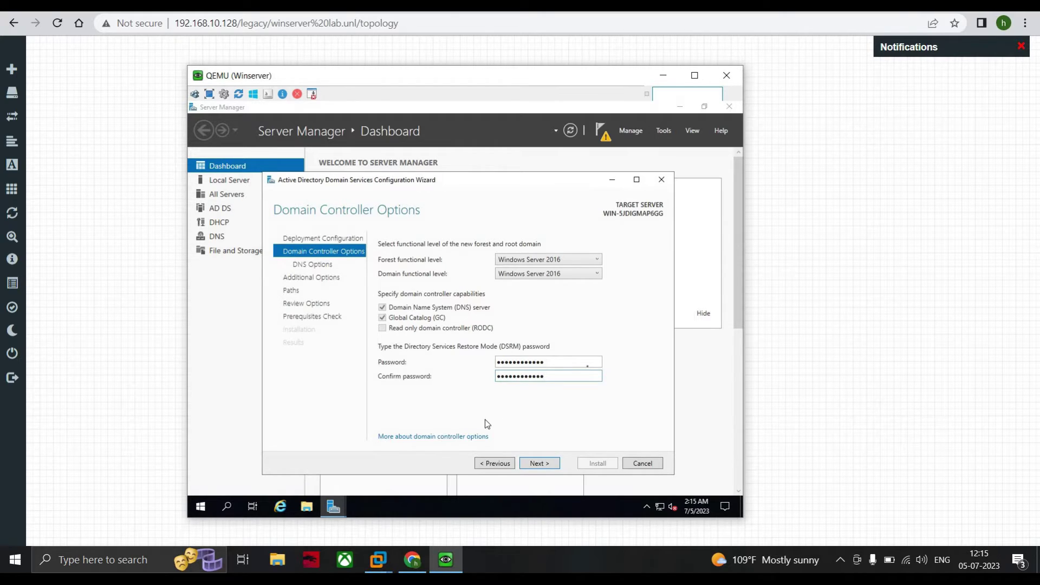
pyautogui.click(552, 379)
# - Skip DNS delegation and keep NetBIOS name ABCNETWORKS and the default database, log and SYSVOL paths
pyautogui.click(538, 462)
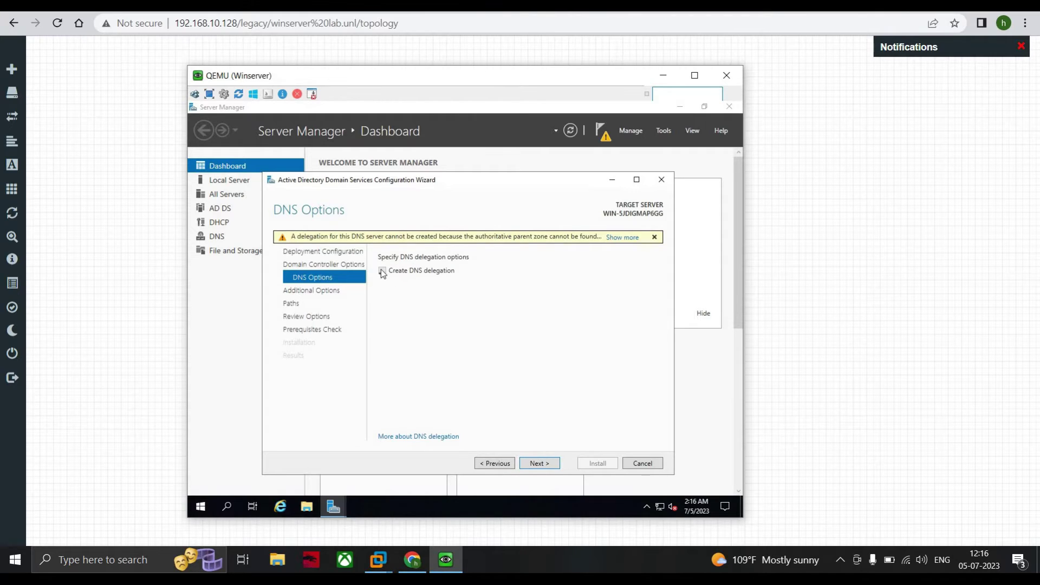
pyautogui.click(535, 464)
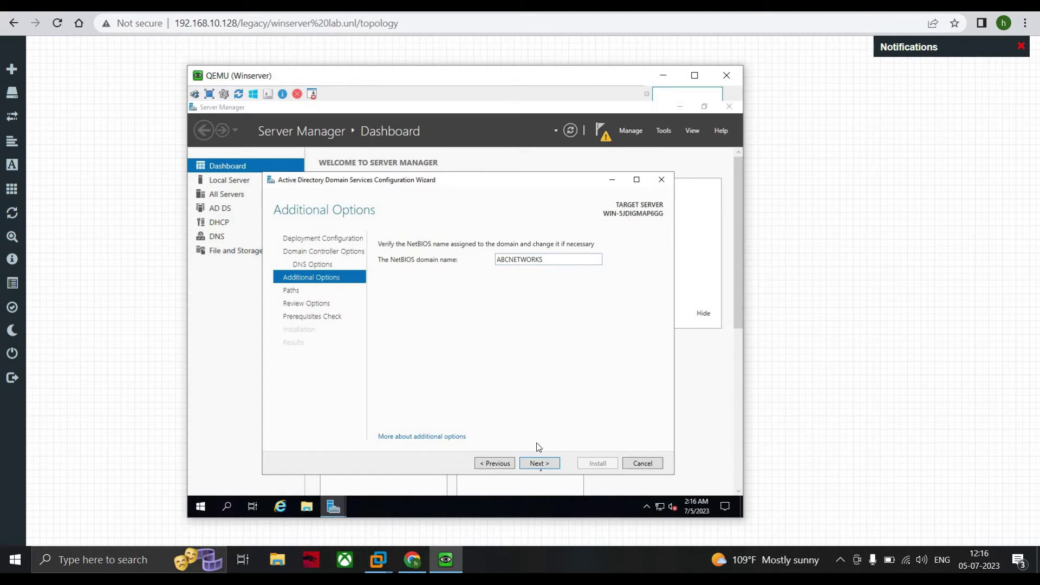
pyautogui.click(539, 464)
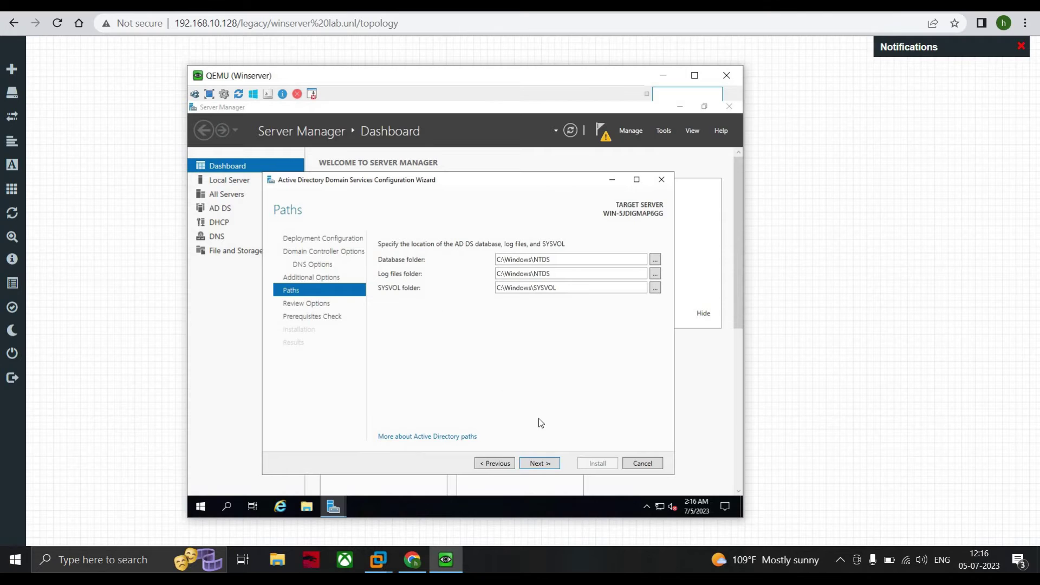
pyautogui.click(549, 463)
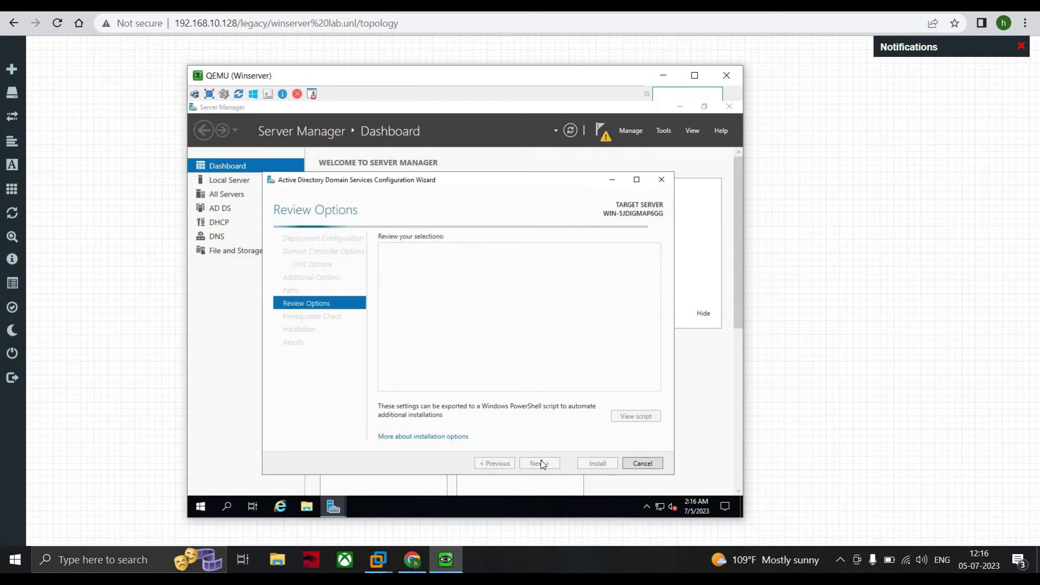
# - Scroll through the domain controller review options and run the prerequisites check
pyautogui.scroll(-5, 457, 274)
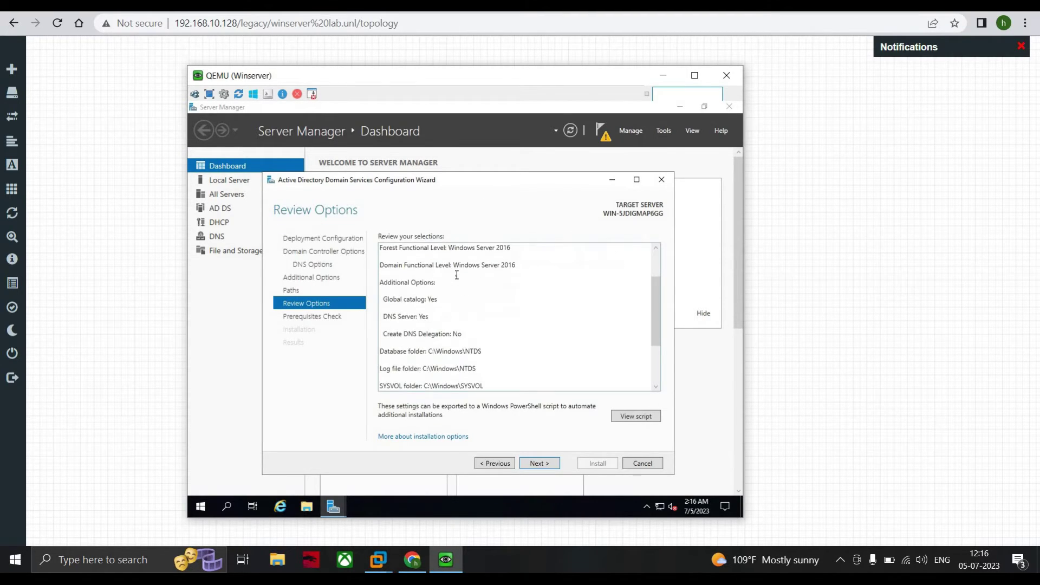
pyautogui.click(541, 463)
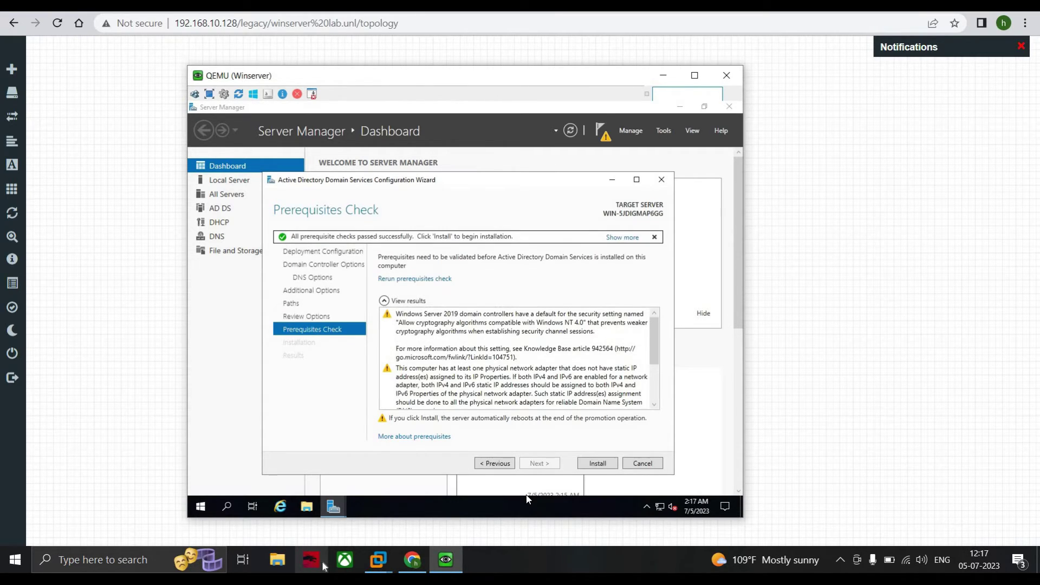
# - Install the domain controller promotion, then sign in after reboot with the Administrator password
pyautogui.click(599, 466)
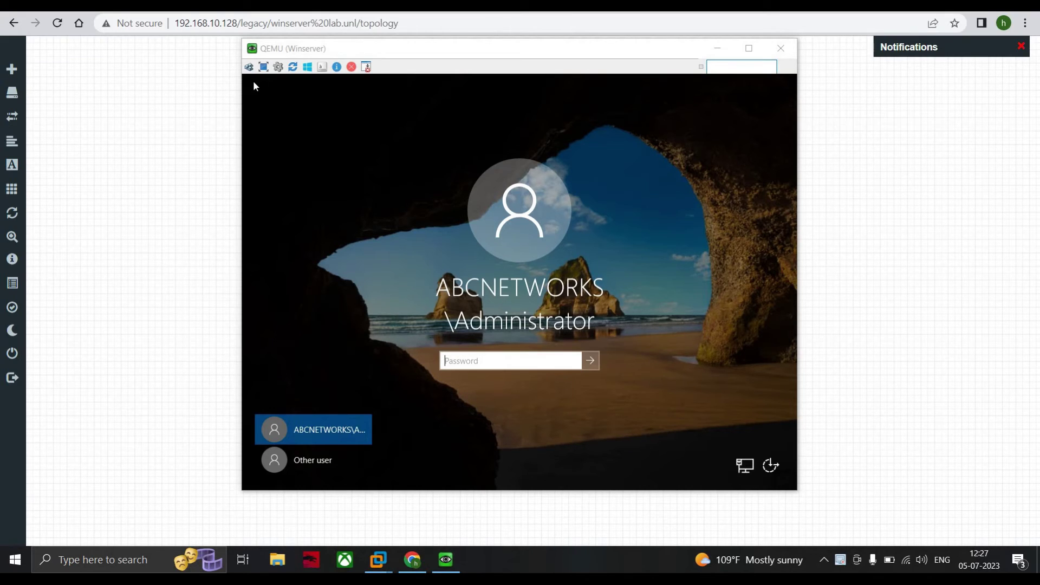
pyautogui.click(255, 85)
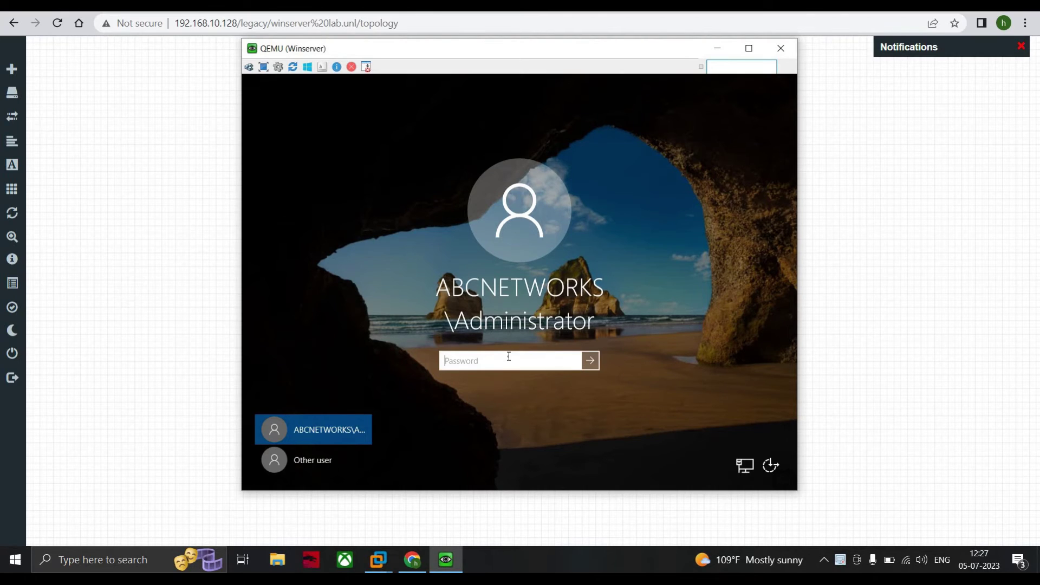
pyautogui.press('capslock')
pyautogui.write('Password@1234')
pyautogui.press('capslock')
pyautogui.click(592, 362)
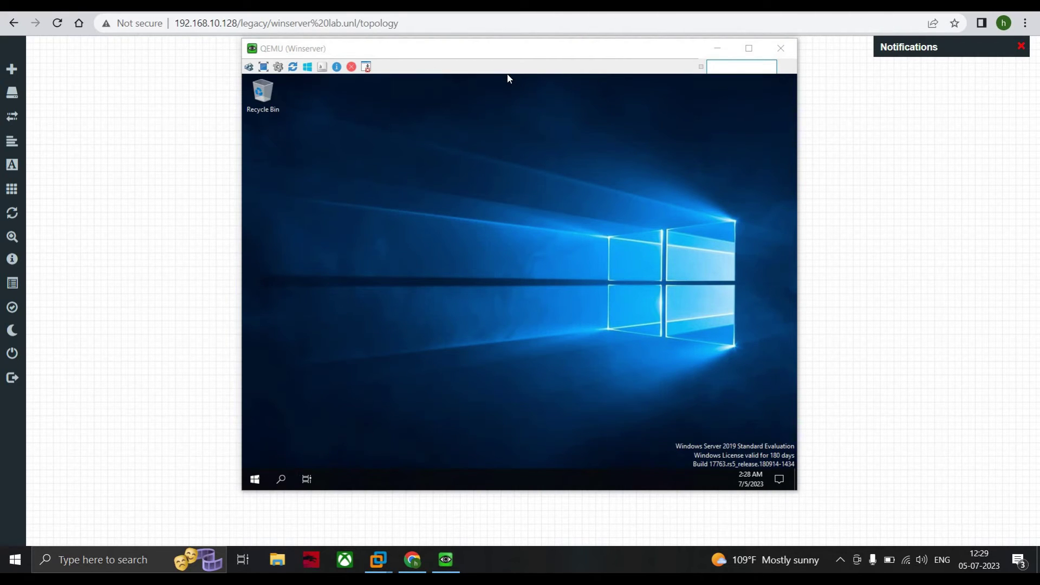
pyautogui.click(507, 75)
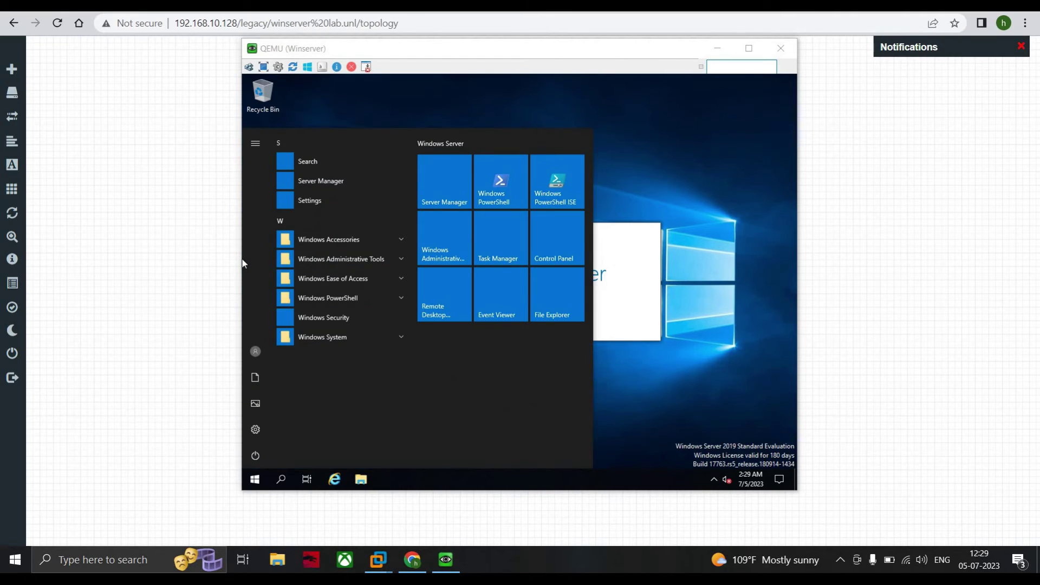
pyautogui.click(242, 263)
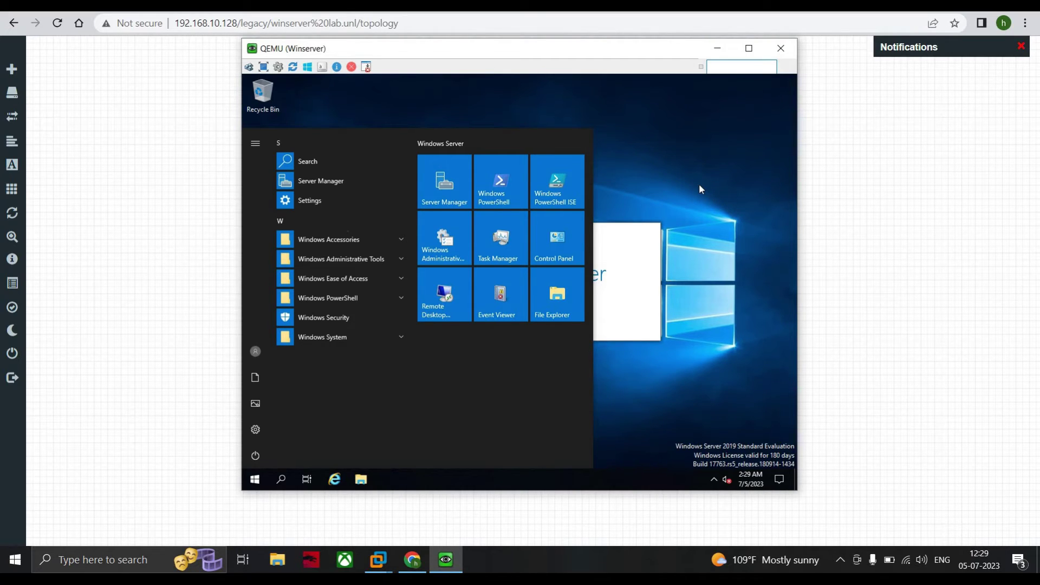
pyautogui.click(439, 187)
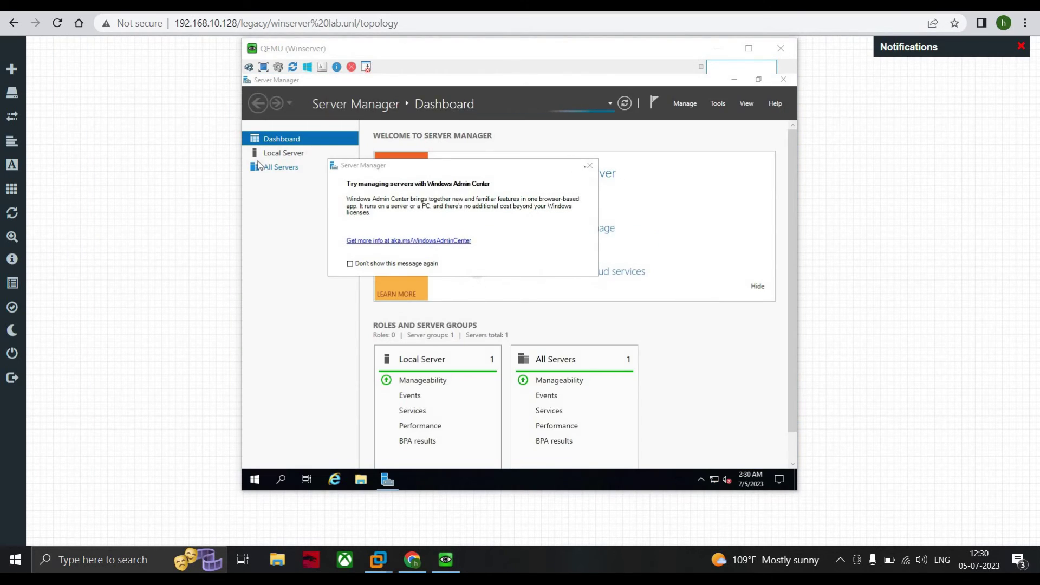
pyautogui.click(257, 161)
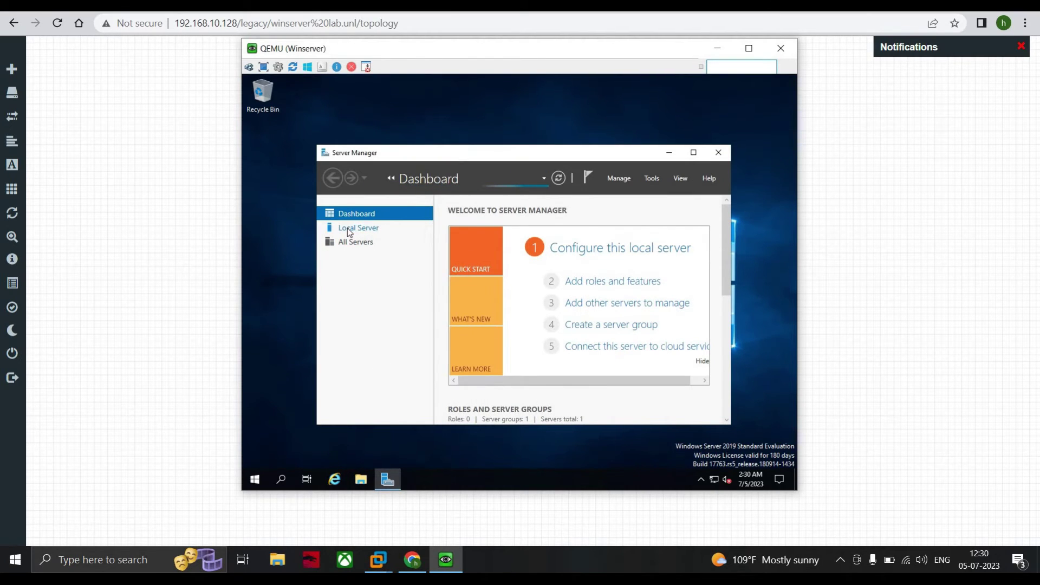
pyautogui.click(347, 229)
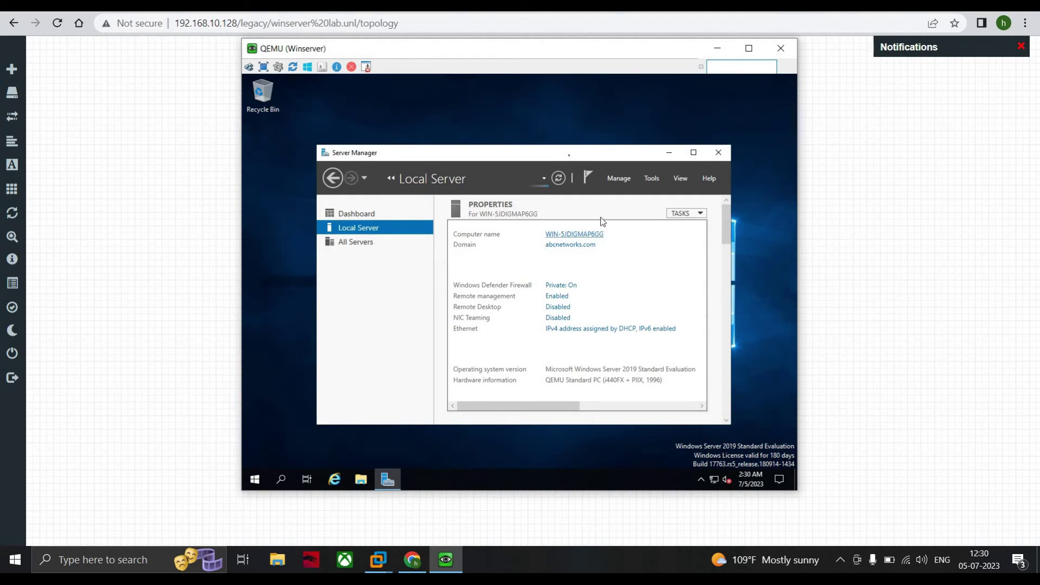
pyautogui.moveTo(544, 115); pyautogui.dragTo(542, 108)
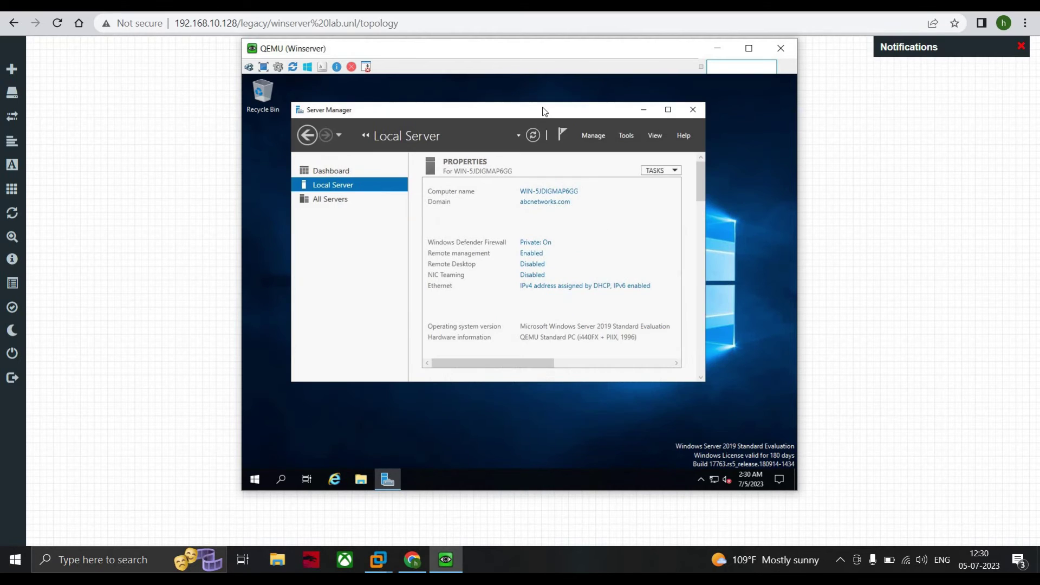
# - Close Server Manager and the Winserver console window, then stop the Winserver node
pyautogui.click(692, 111)
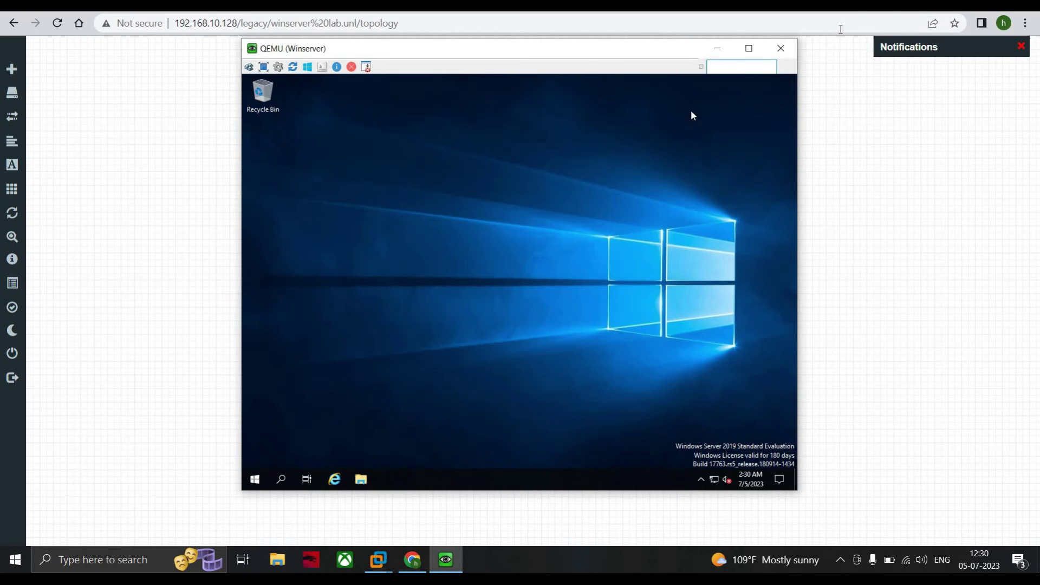
pyautogui.click(782, 48)
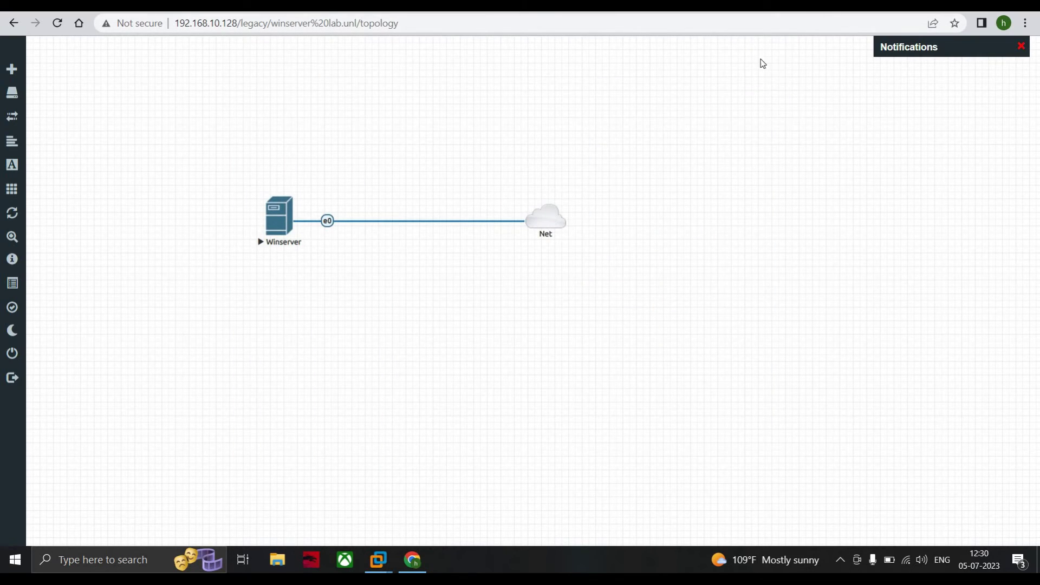
pyautogui.rightClick(276, 223)
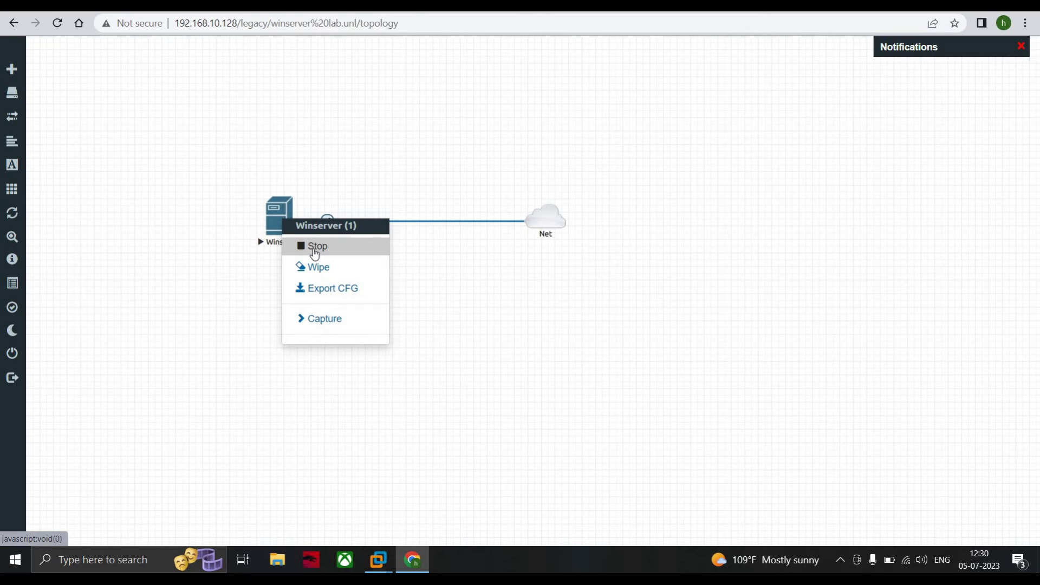
pyautogui.click(314, 246)
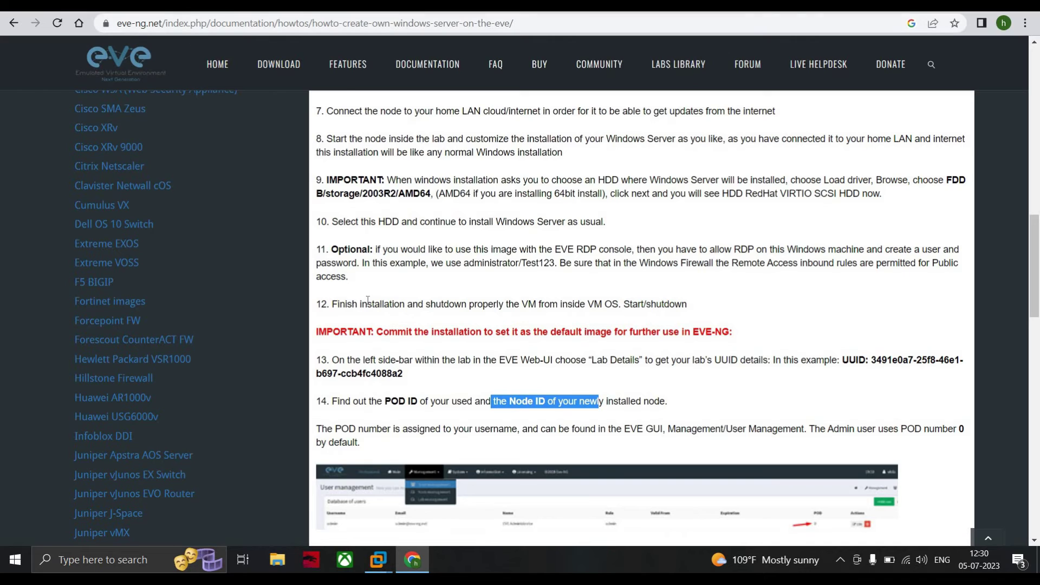
# - Select the example lab UUID in step 13 of the Windows Server guide
pyautogui.scroll(-1, 368, 300)
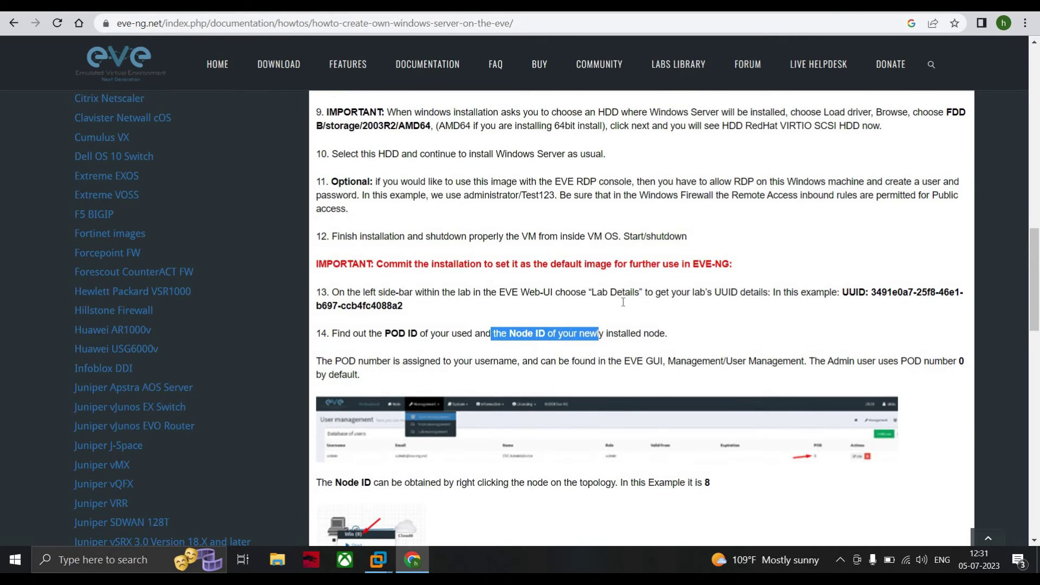
pyautogui.scroll(1, 623, 302)
pyautogui.scroll(-2, 758, 265)
pyautogui.click(894, 228)
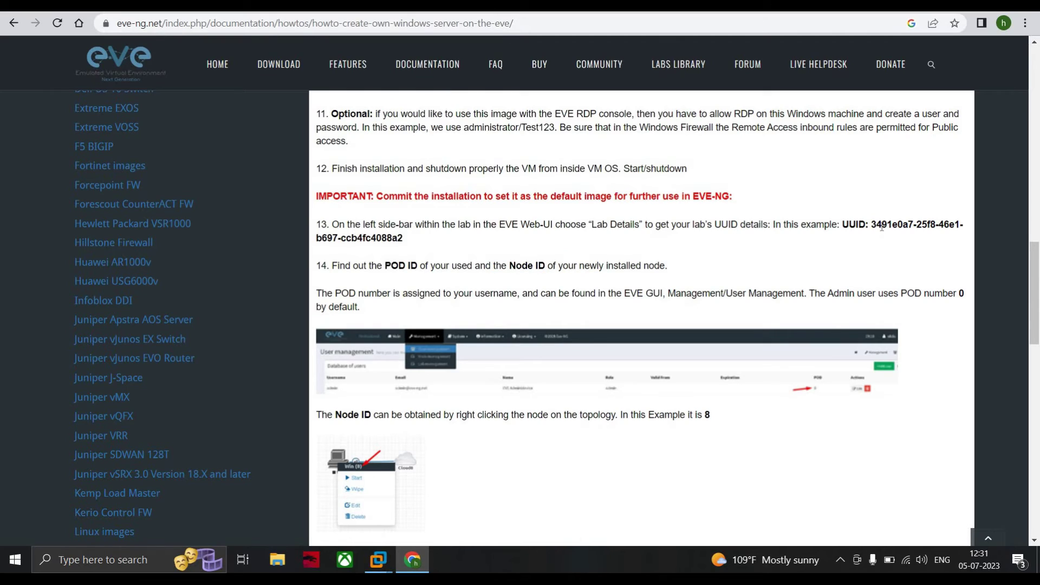
pyautogui.moveTo(871, 227); pyautogui.dragTo(965, 231)
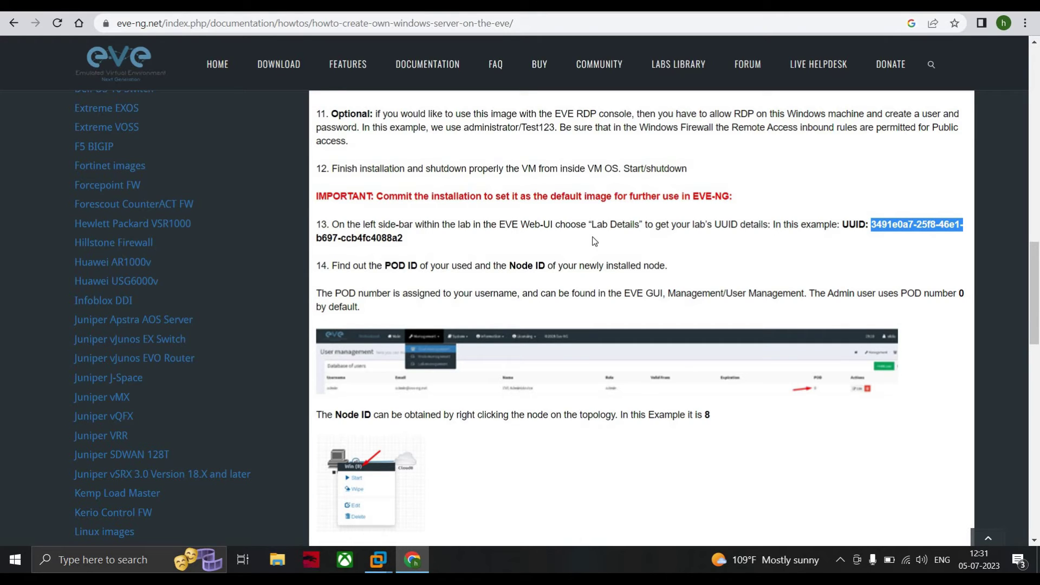
# - Scroll to step 15 and select its cd command line
pyautogui.scroll(-4, 520, 341)
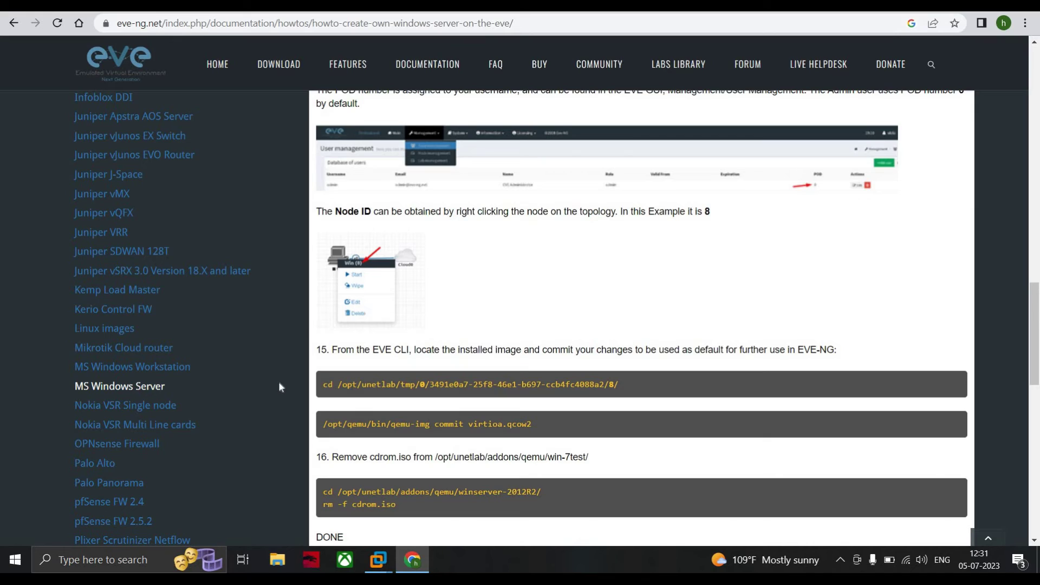
pyautogui.moveTo(278, 387); pyautogui.dragTo(302, 383)
pyautogui.click(302, 383)
pyautogui.moveTo(323, 385); pyautogui.dragTo(631, 390)
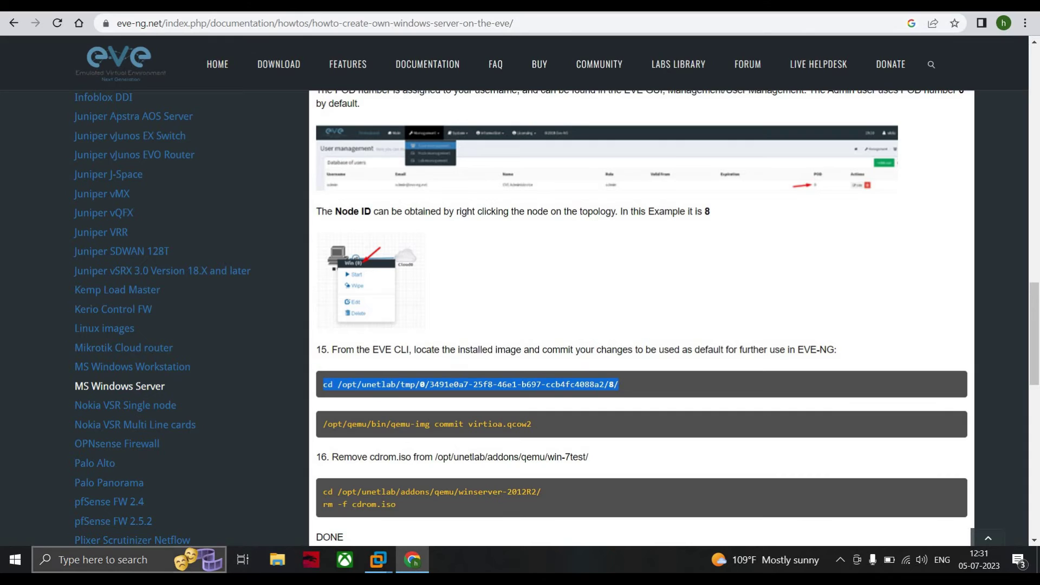
pyautogui.click(110, 567)
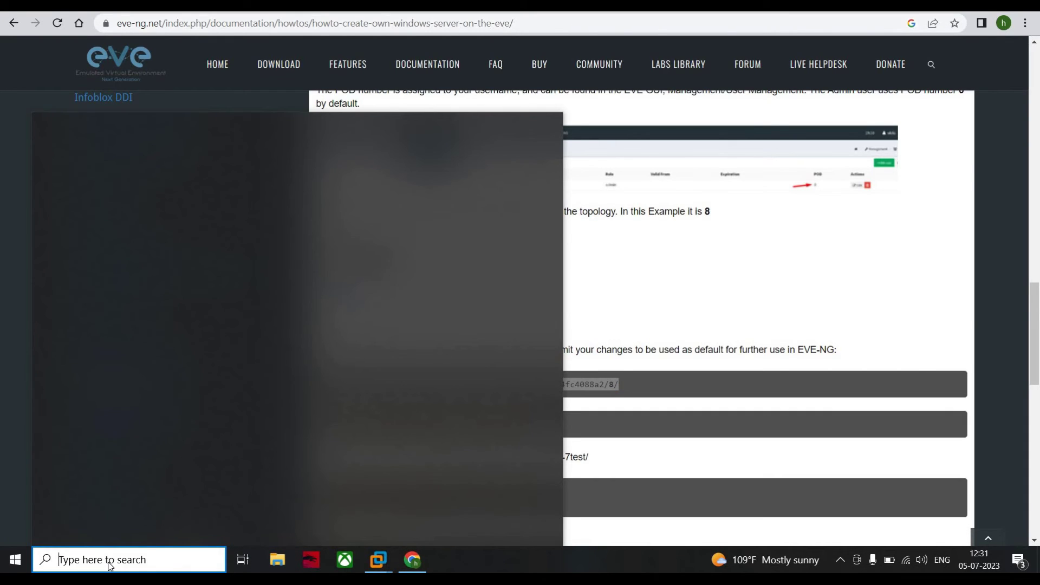
# - Search for Notepad, then run cd /opt/unetlab/addons/qemu/winserver-2019 in the EVE-ng console
pyautogui.write('notepa')
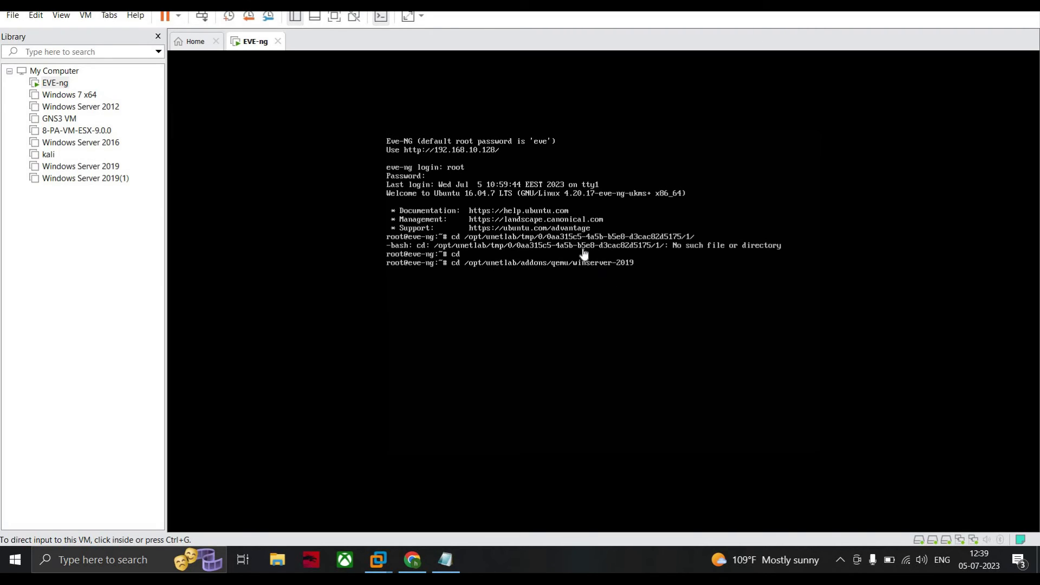
pyautogui.click(595, 283)
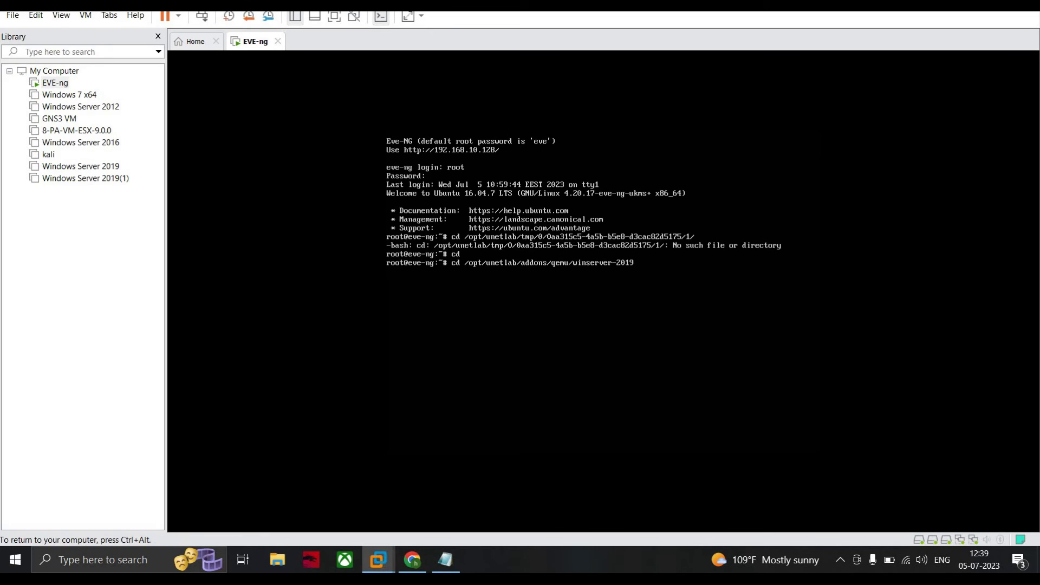
pyautogui.press('Return')
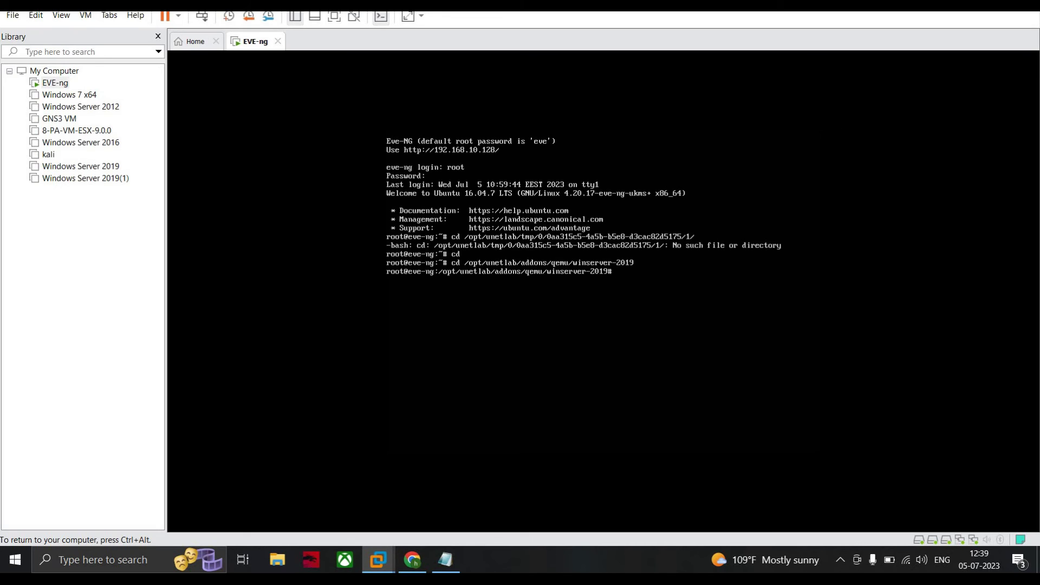
# - Release the VM keyboard and return to the EVE-NG lab in the browser
pyautogui.hotkey('ctrl', 'alt')
pyautogui.click(445, 559)
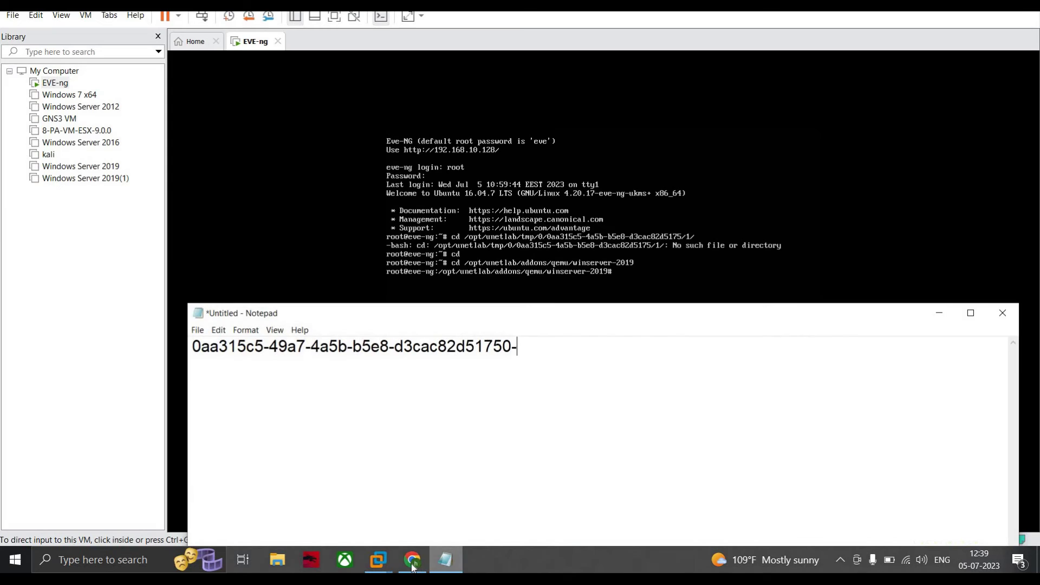
pyautogui.click(413, 564)
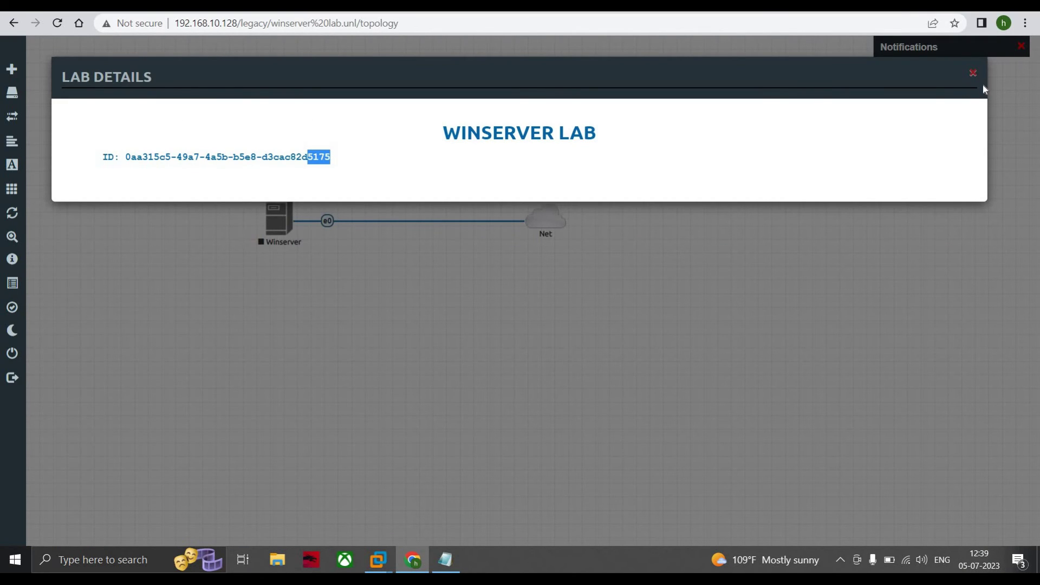
pyautogui.click(151, 252)
# - Open the winserver lab's details, select its full lab ID, and close them
pyautogui.moveTo(48, 341)
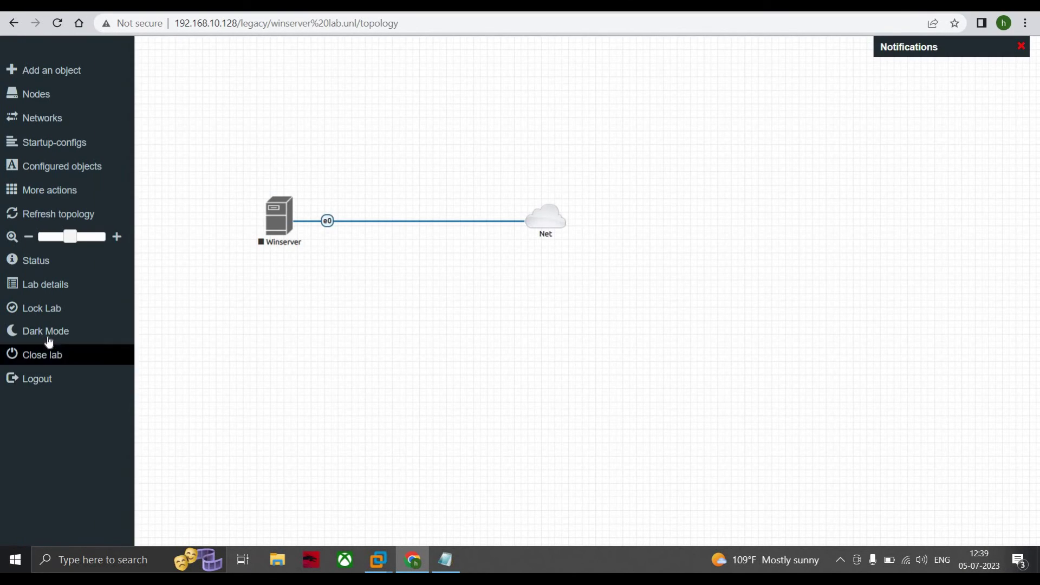
pyautogui.click(65, 285)
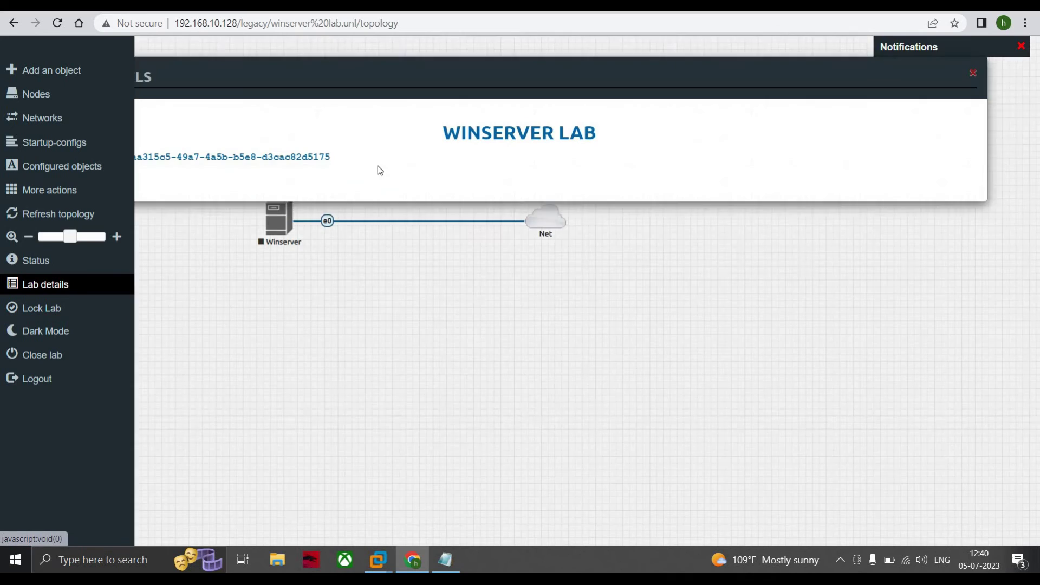
pyautogui.moveTo(121, 157); pyautogui.dragTo(986, 140)
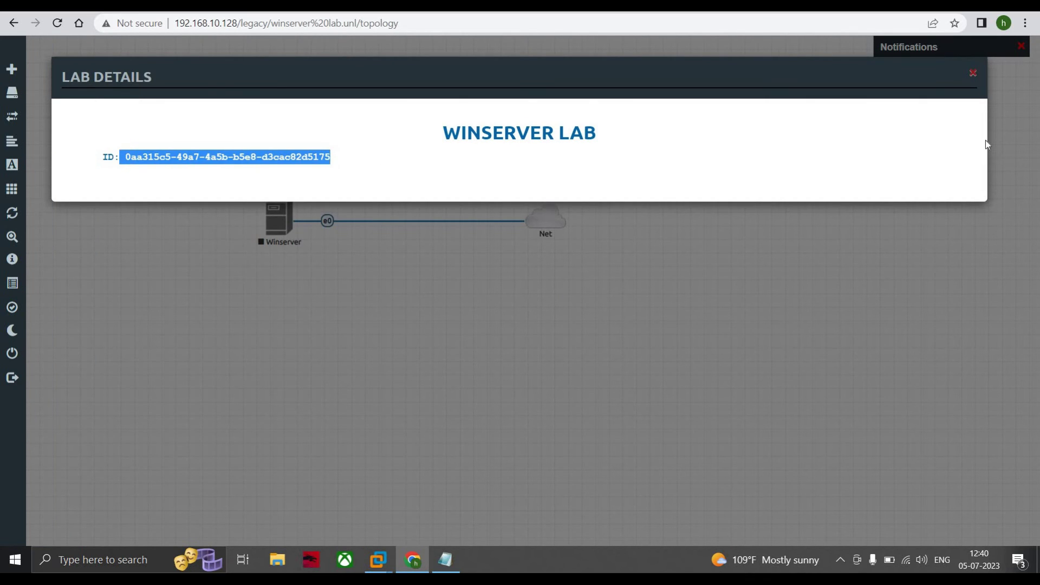
pyautogui.click(972, 74)
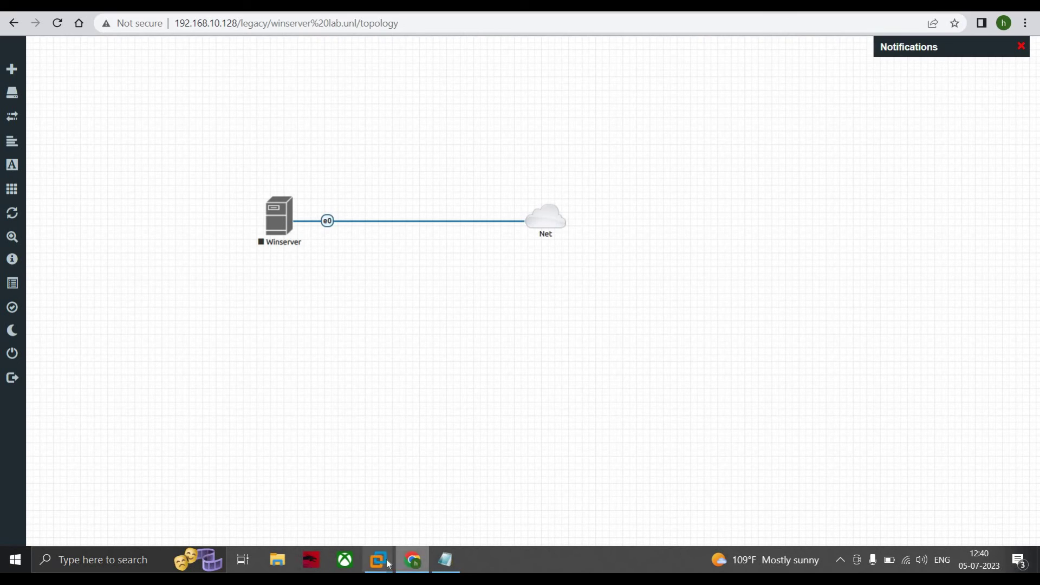
# - Change into the running node's folder /opt/unetlab/tmp/0/0aa315c5-49a7-4a5b-b5e8-d3cac82d5175/1/
pyautogui.click(466, 485)
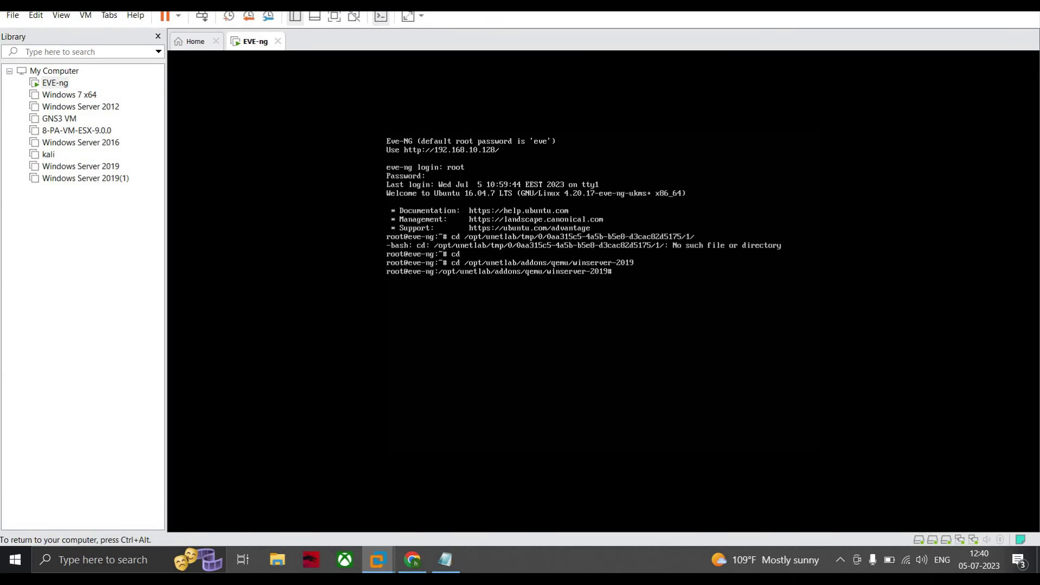
pyautogui.press('Up')
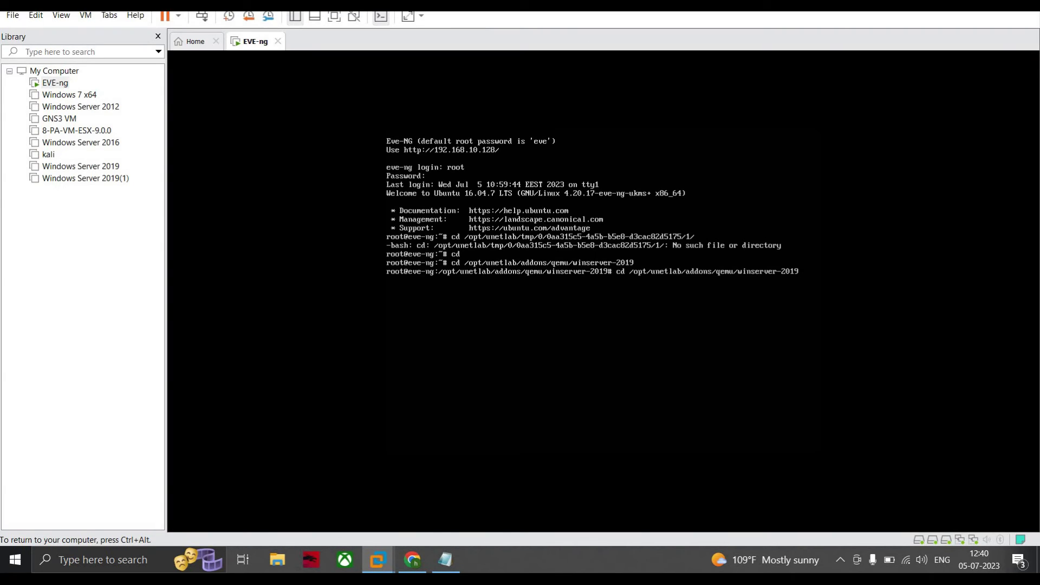
pyautogui.press('Up')
pyautogui.press('Up')
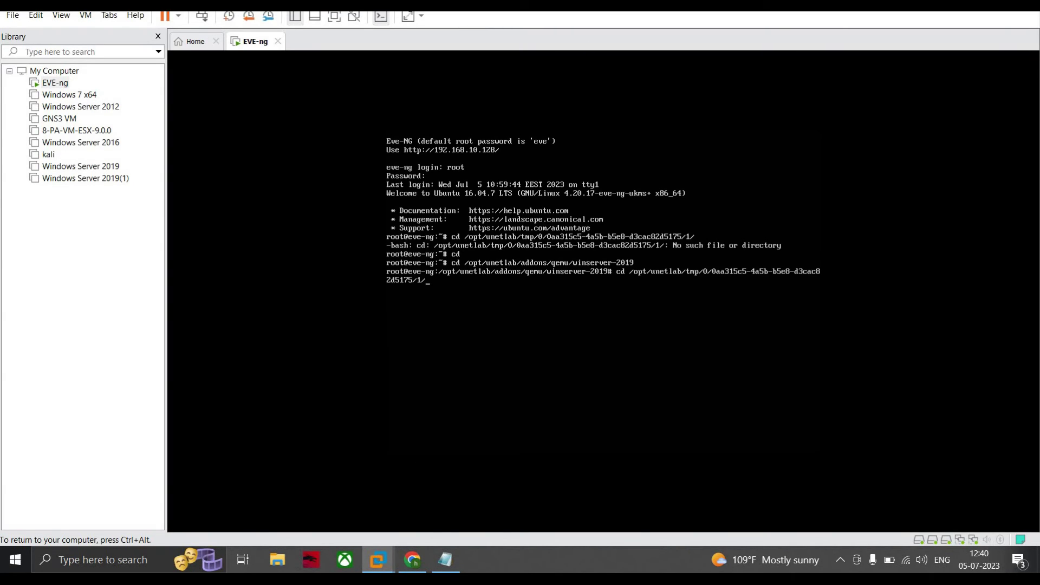
pyautogui.press('Return')
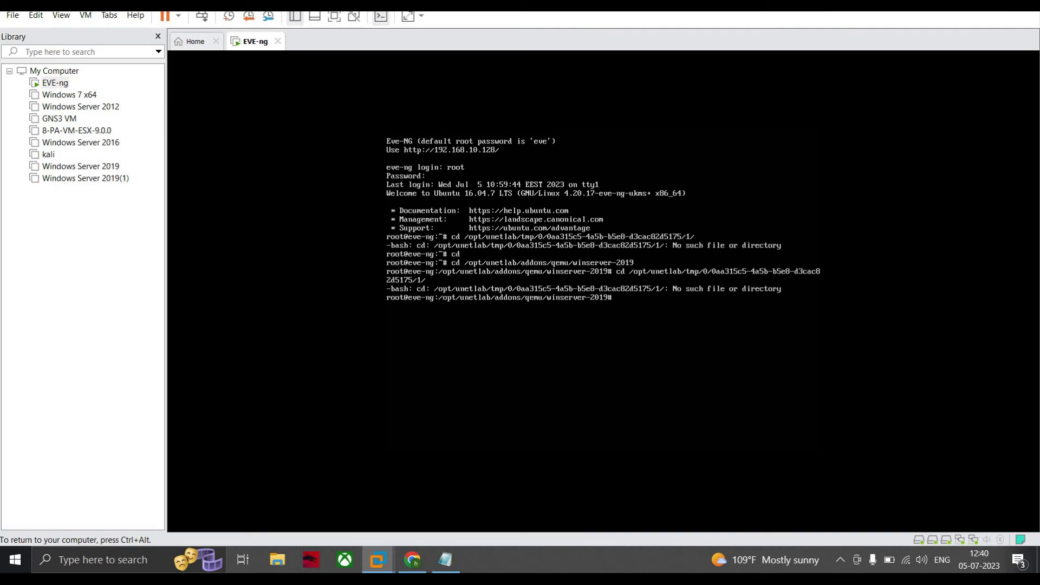
pyautogui.write('cd /opt/unetlab/tmp/0/0aa315c5-49a7-4a5b-b5e8-d3cac82d5175/1/')
pyautogui.press('Return')
# - Paste and run /opt/qemu/bin/qemu-img commit virtioa.qcow2, then return to the guide
pyautogui.hotkey('ctrl', 'alt')
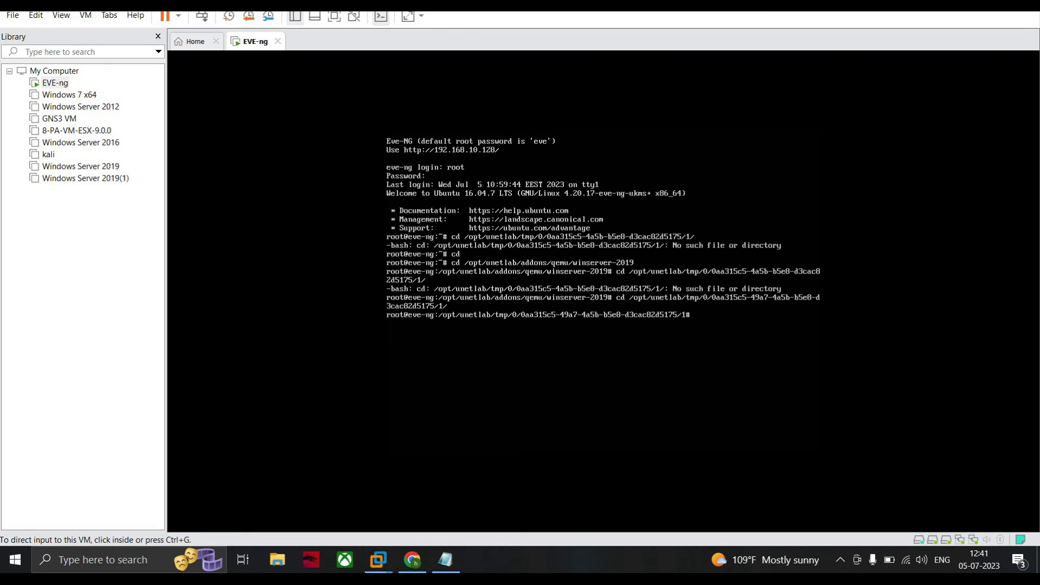
pyautogui.write('/opt/qemu/bin/qemu-img commit virtioa.qcow2')
pyautogui.press('Return')
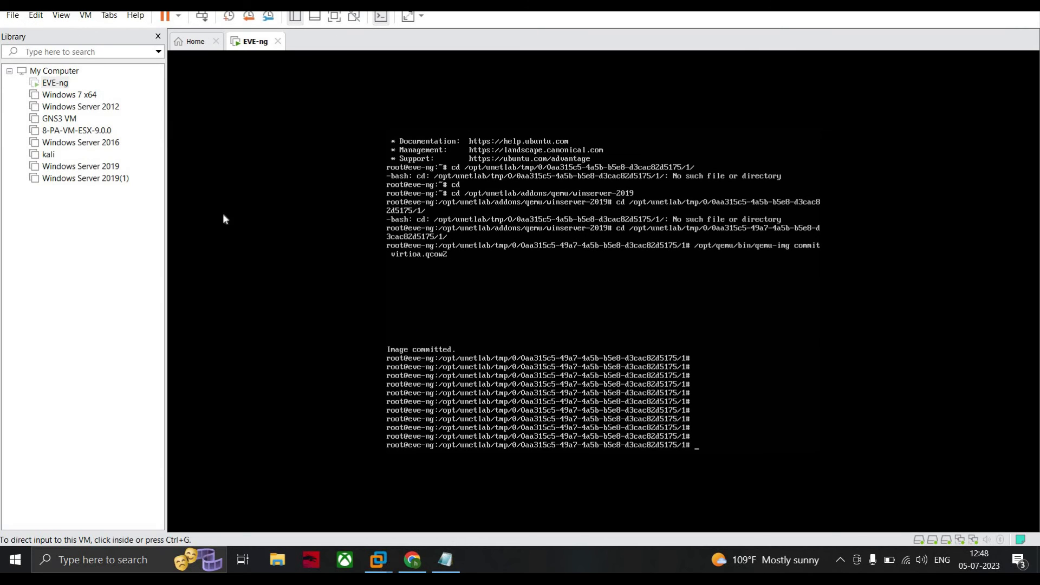
pyautogui.hotkey('alt', 'Tab')
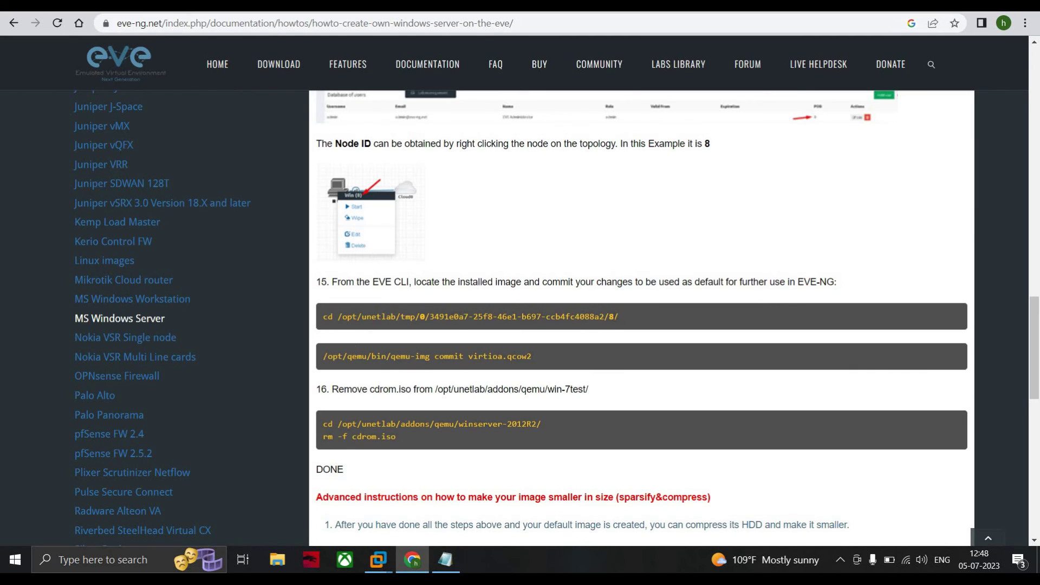
# - Select node ID 8 and the qemu-img commit command in the guide
pyautogui.doubleClick(611, 317)
pyautogui.scroll(1, 700, 225)
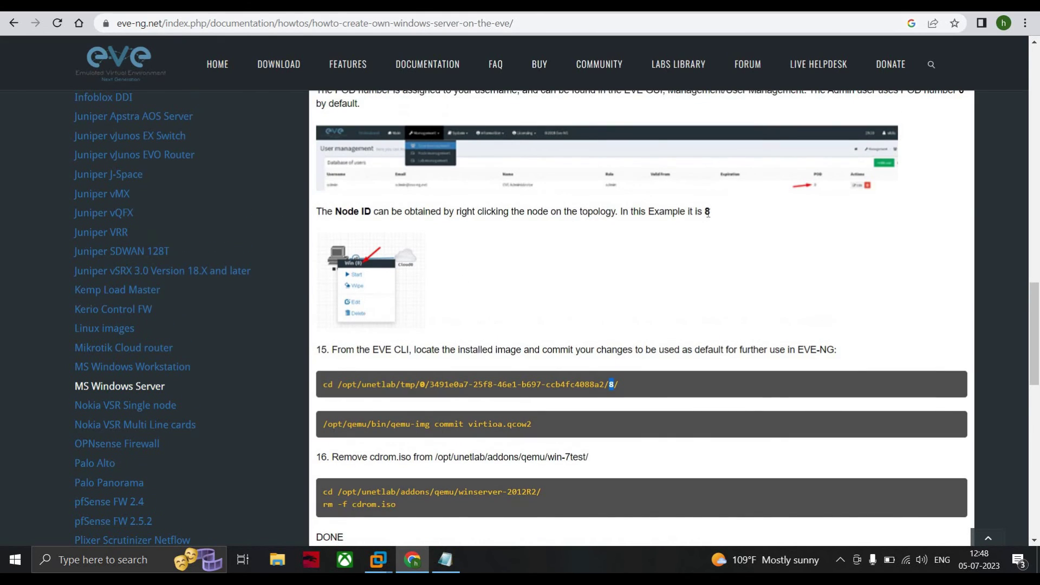
pyautogui.moveTo(701, 212); pyautogui.dragTo(707, 213)
pyautogui.moveTo(324, 424); pyautogui.dragTo(550, 427)
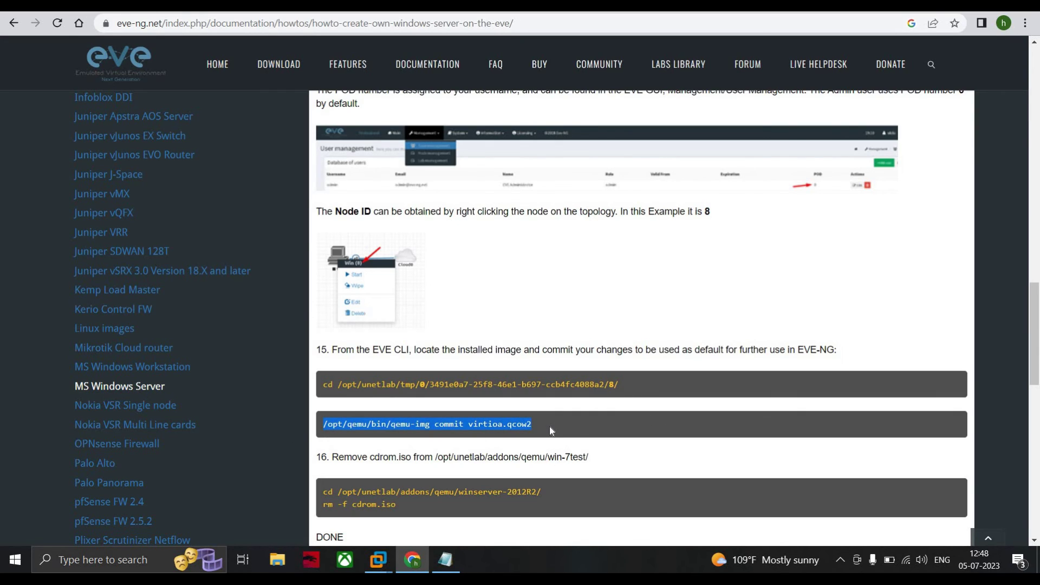
# - Scroll to step 16 on removing cdrom.iso and return to the EVE-ng console
pyautogui.scroll(-1, 363, 353)
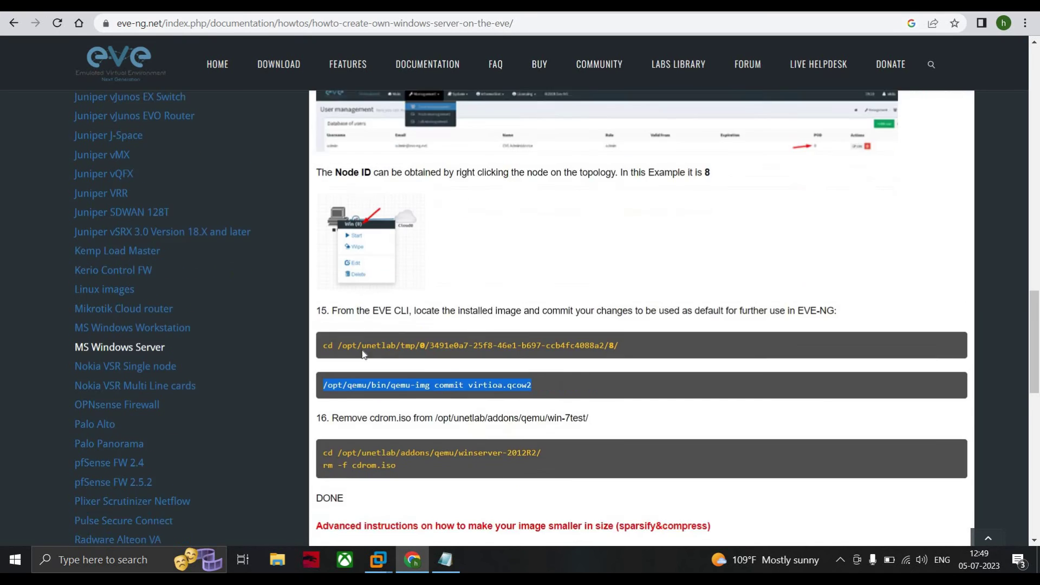
pyautogui.scroll(-2, 363, 354)
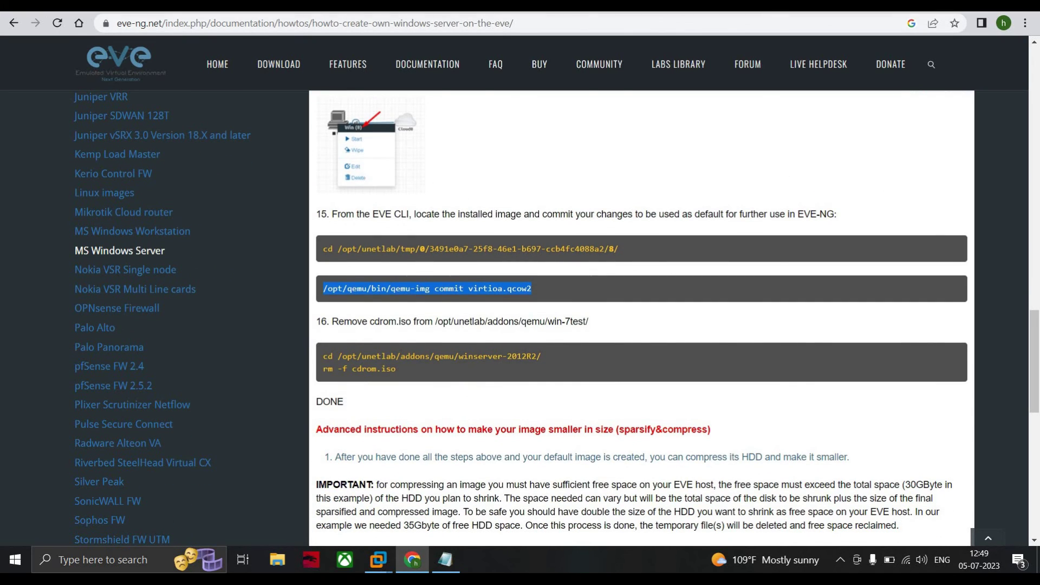
pyautogui.click(378, 560)
pyautogui.click(466, 480)
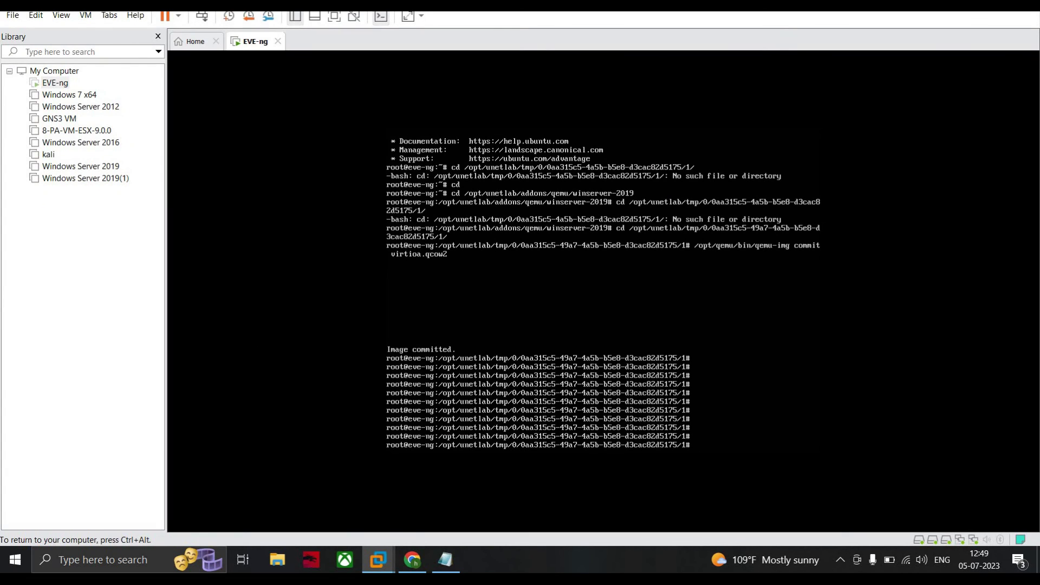
# - Change into the /opt/unetlab/addons/qemu/winserver-2019 image folder on the EVE-ng console
pyautogui.write('cd /opt/')
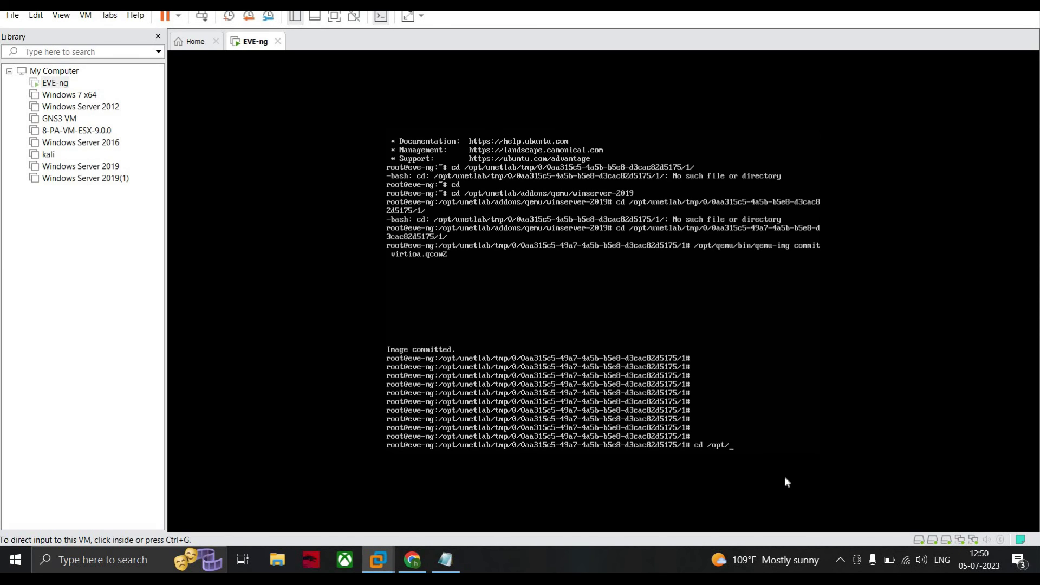
pyautogui.hotkey('ctrl', 'g')
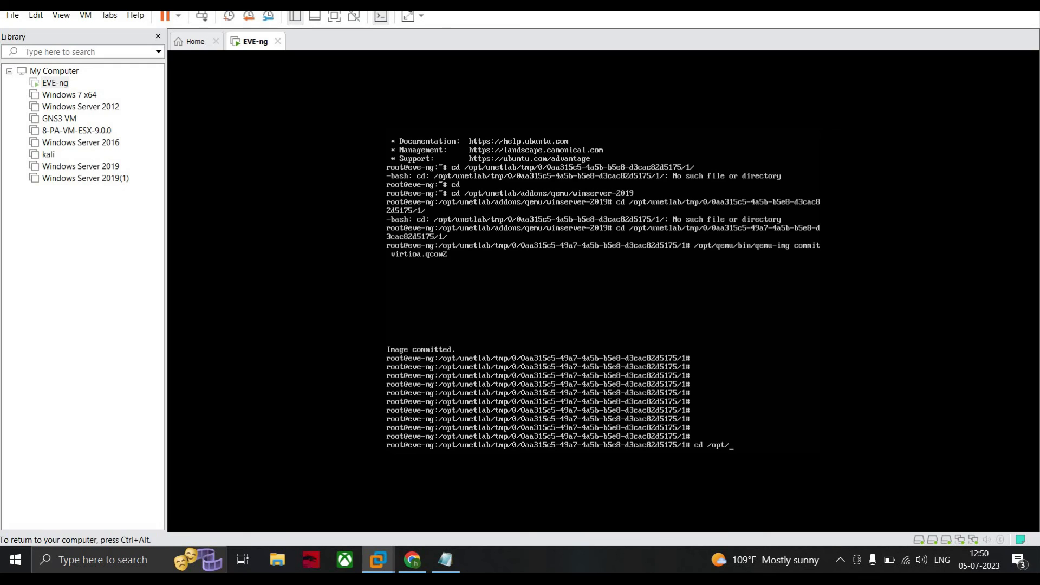
pyautogui.write('unetlab/addons/qemu/winserver')
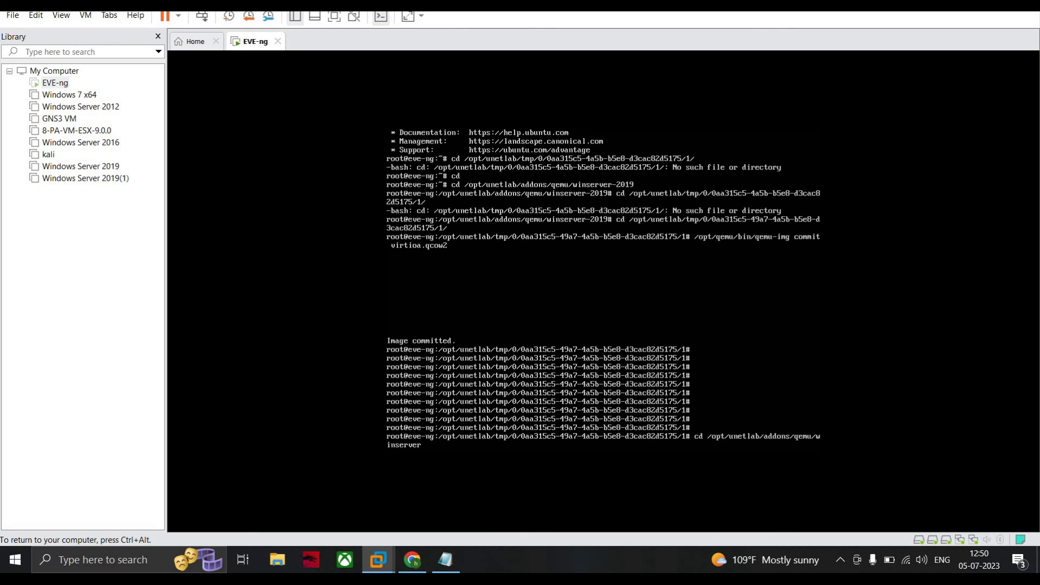
pyautogui.write('-2019')
pyautogui.hotkey('ctrl', 'alt')
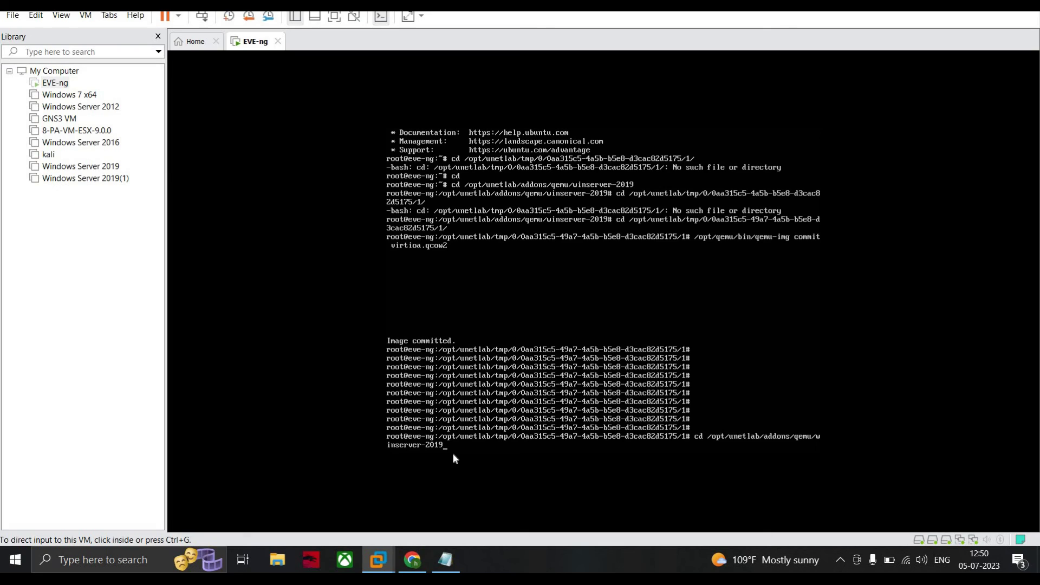
pyautogui.hotkey('ctrl', 'g')
pyautogui.press('Tab')
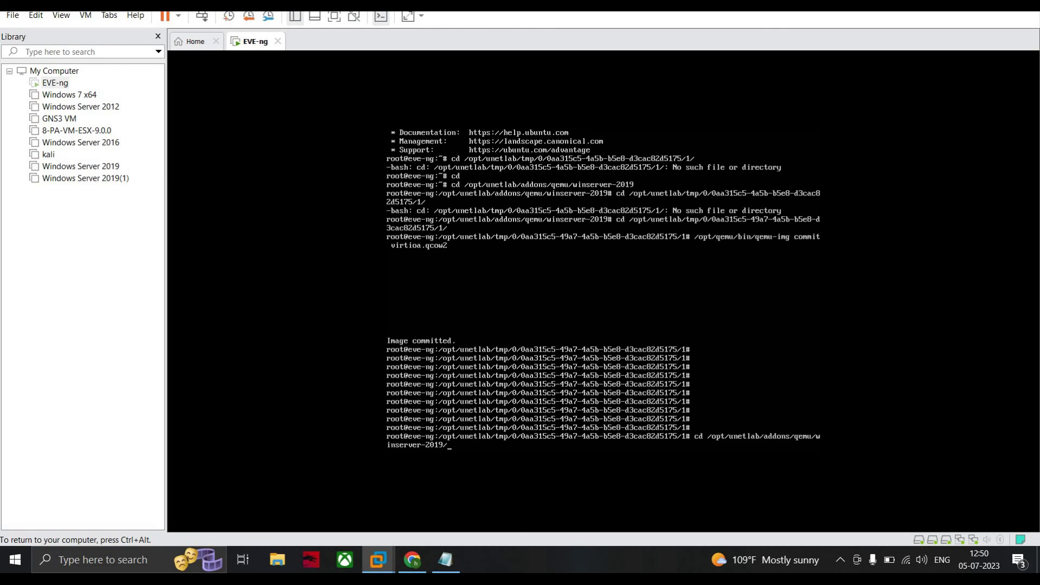
pyautogui.press('Return')
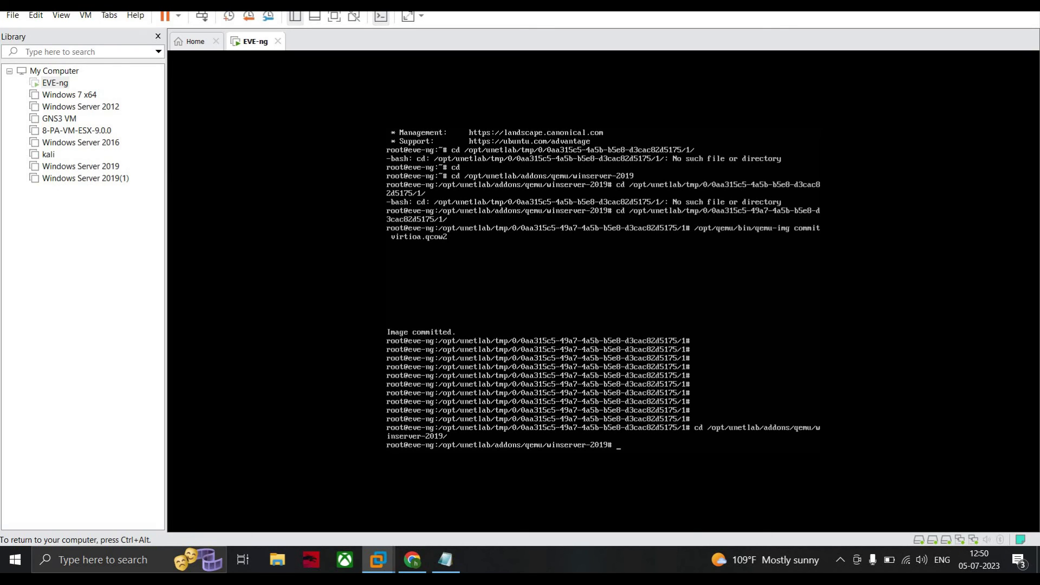
# - Delete cdrom.iso with rm -f and bring WinSCP's file view forward
pyautogui.write('rm -f cdrom.iso')
pyautogui.press('Return')
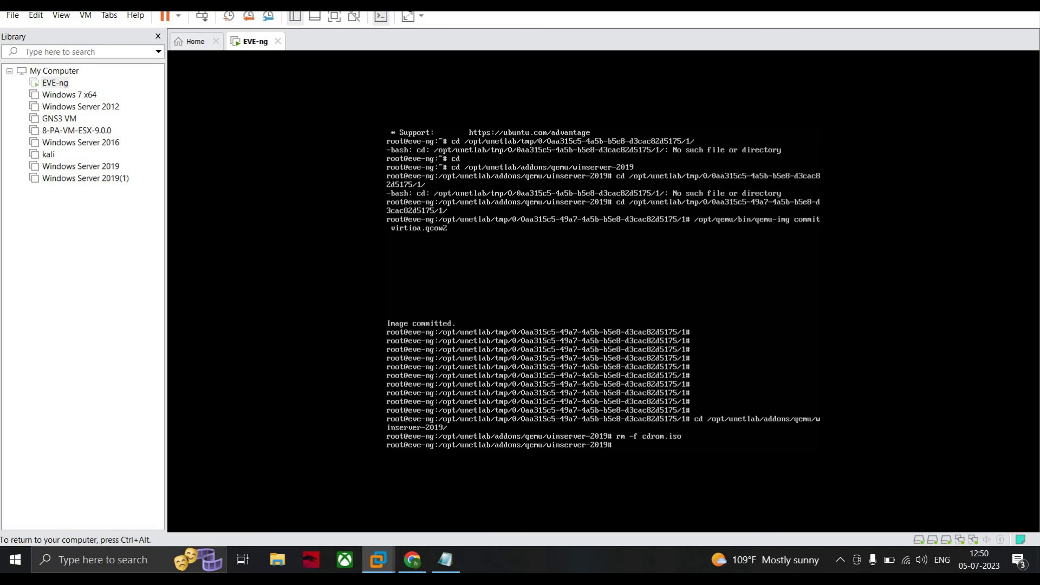
pyautogui.hotkey('ctrl', 'alt')
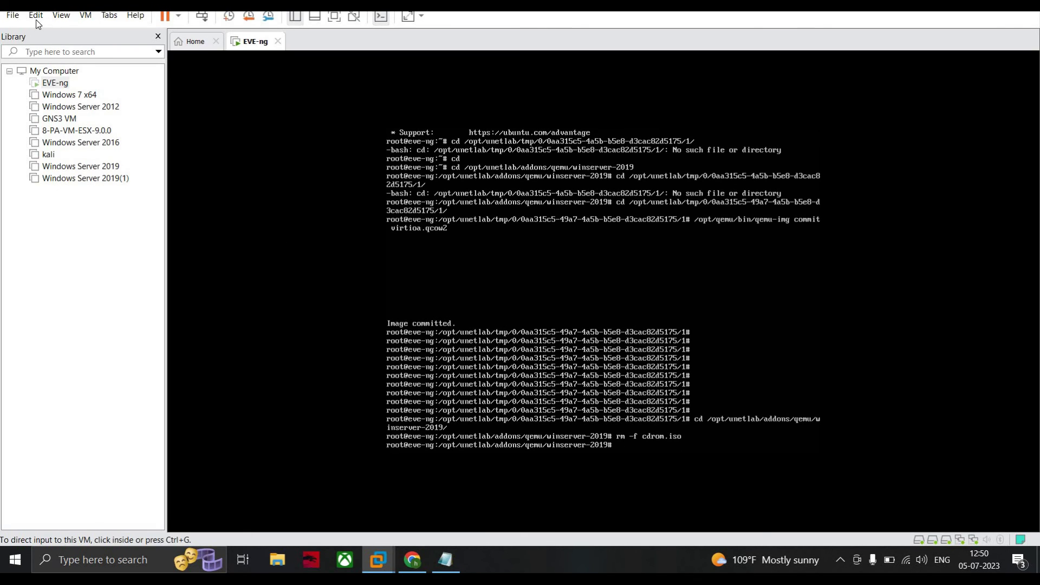
pyautogui.click(378, 559)
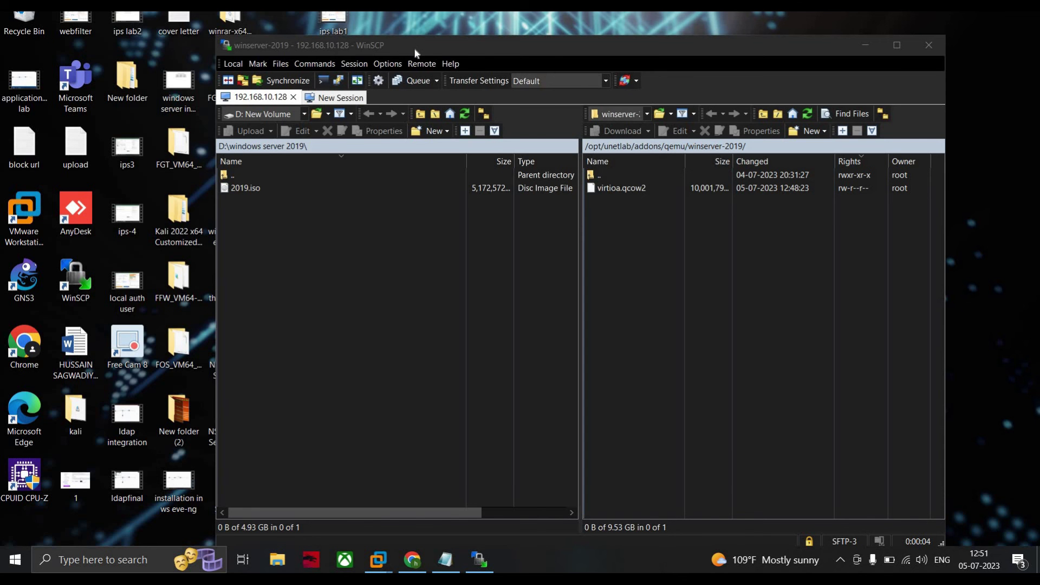
# - Check that the remote winserver-2019 folder lists only virtioa.qcow2, then switch back to the EVE-ng VM
pyautogui.moveTo(415, 50); pyautogui.dragTo(216, 48)
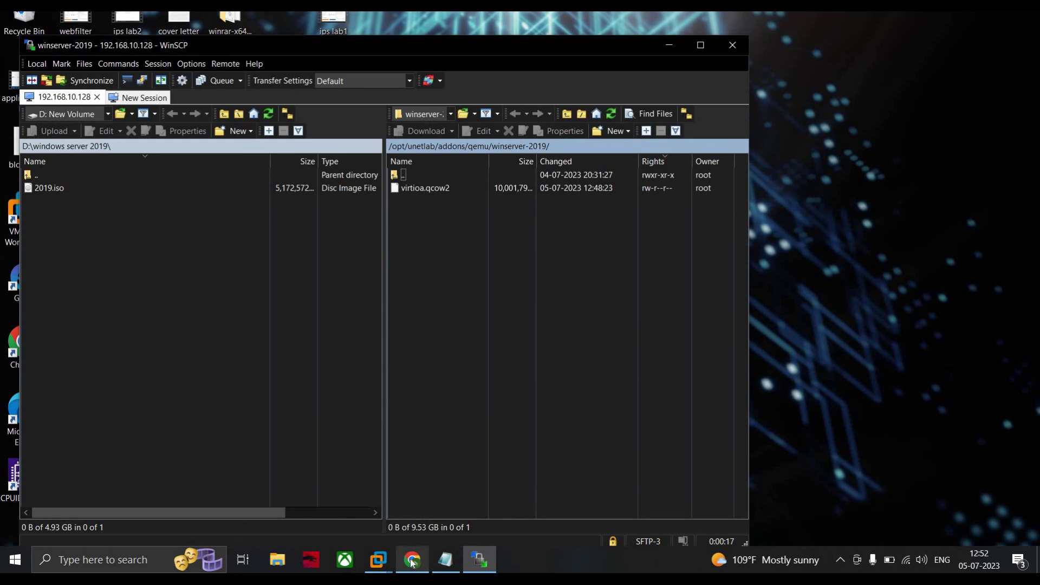
pyautogui.moveTo(378, 559)
pyautogui.click(452, 488)
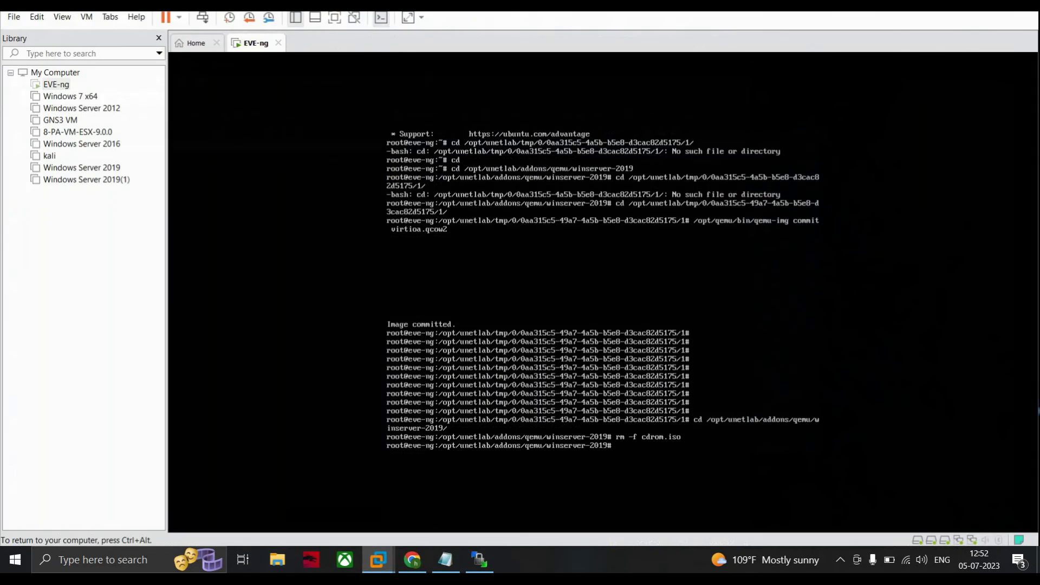
pyautogui.hotkey('ctrl', 'alt')
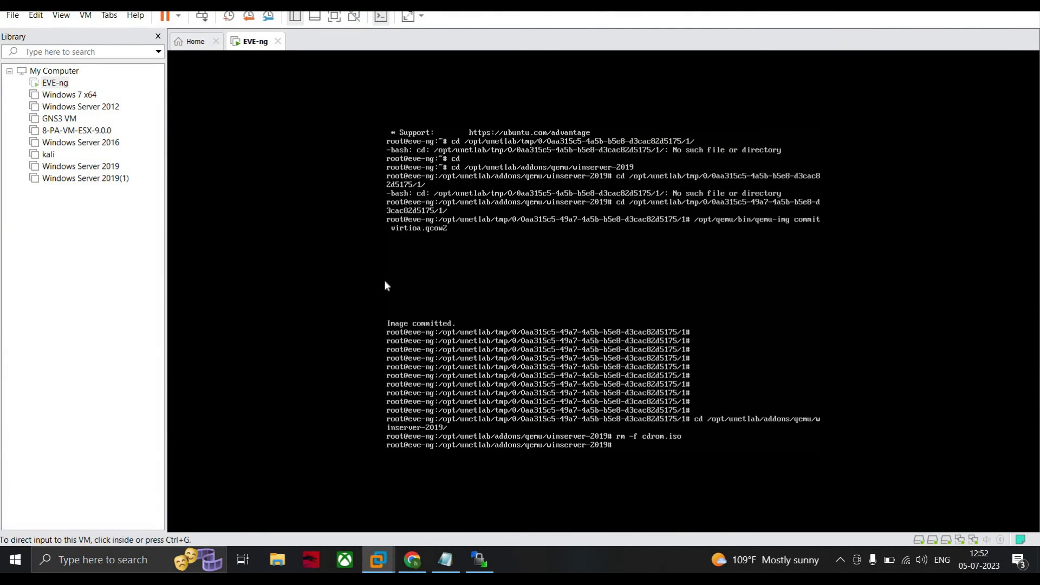